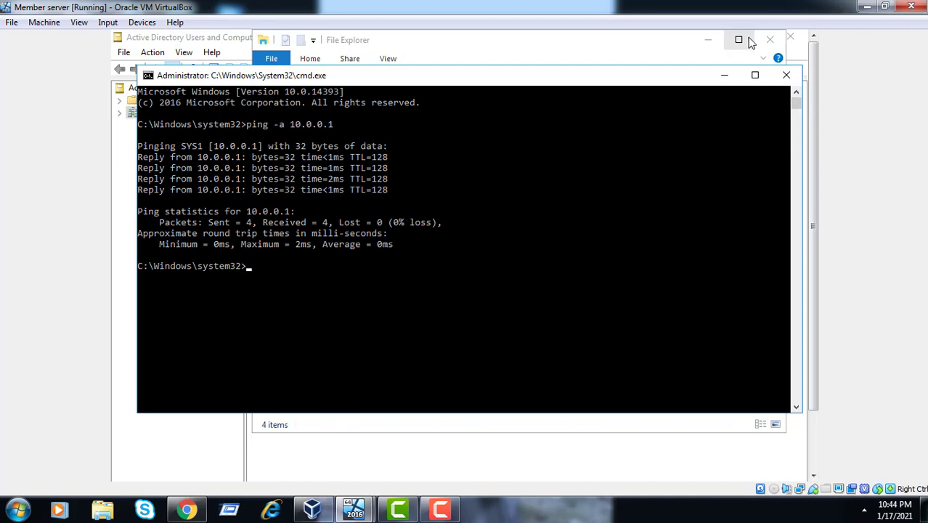
# Close the Command Prompt window after the successful ping -a 10.0.0.1 check
pyautogui.click(784, 76)
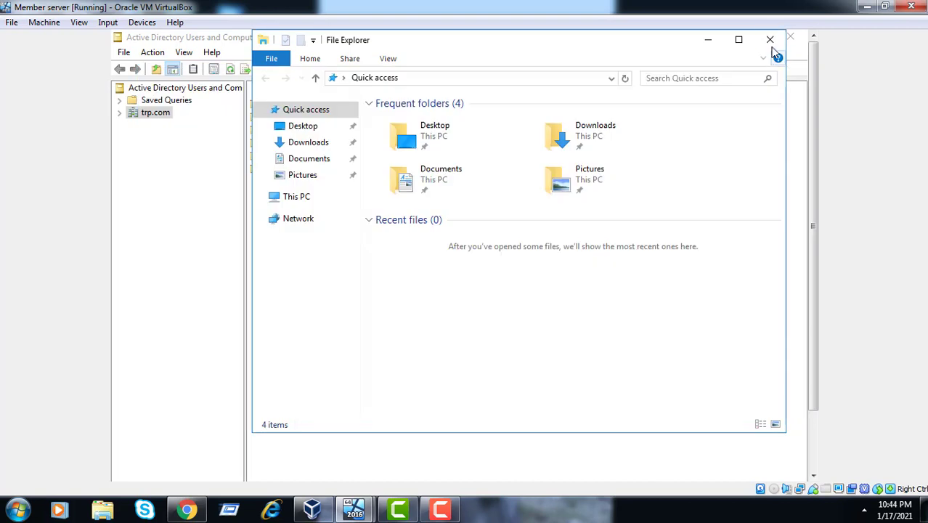
# Close File Explorer, expand trp.com and select a user account in it
pyautogui.click(770, 43)
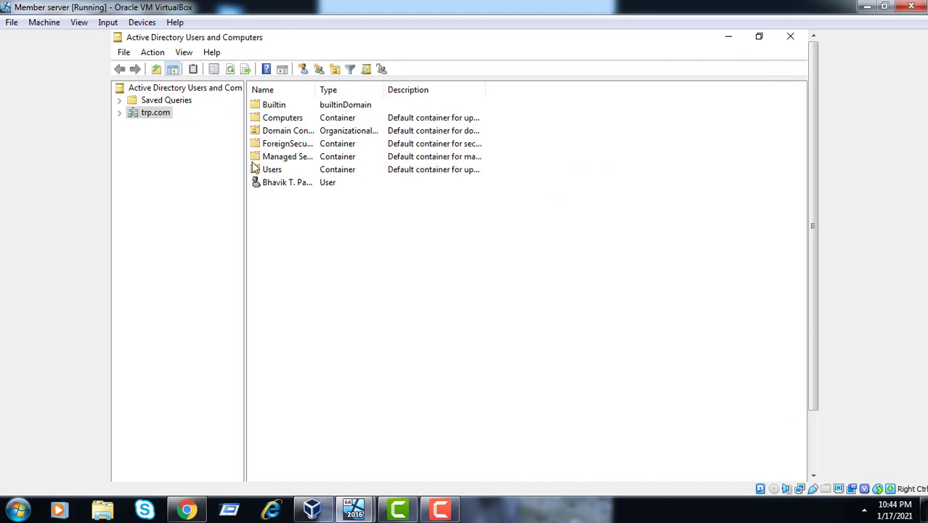
pyautogui.click(119, 113)
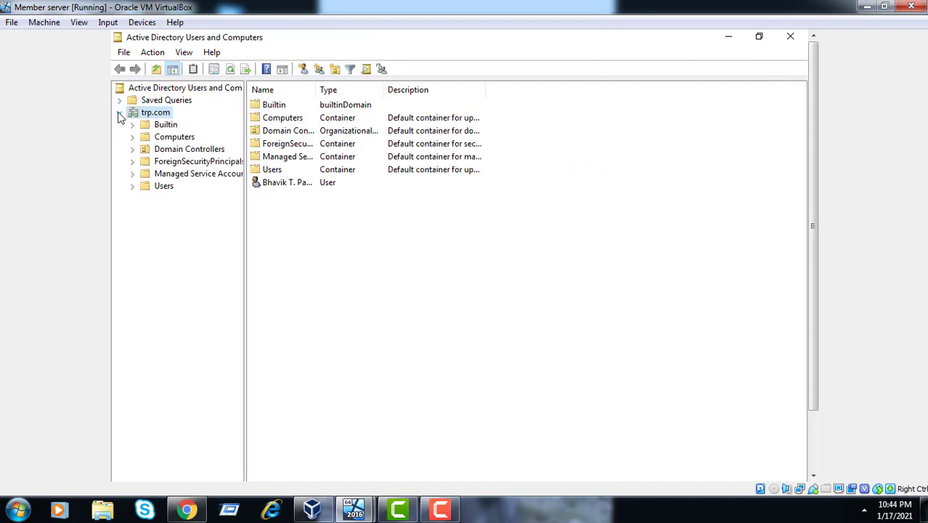
pyautogui.click(300, 188)
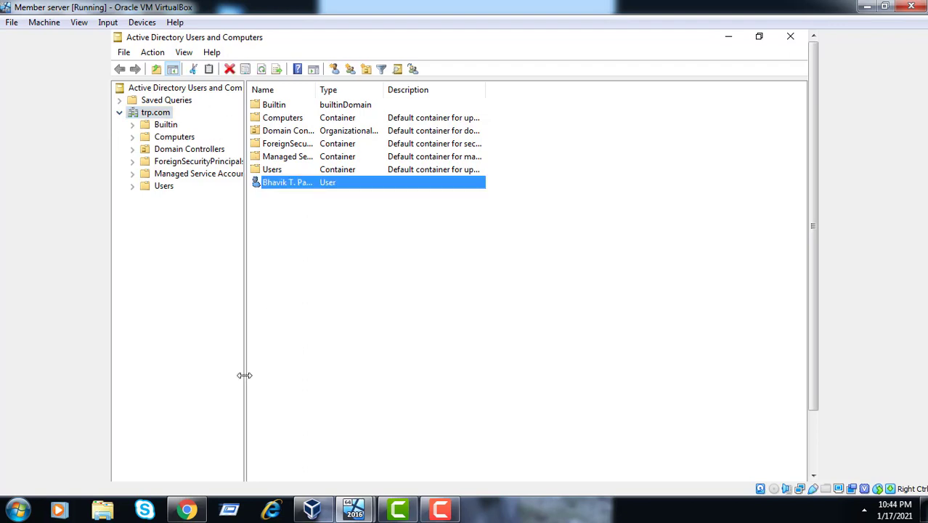
# Switch to the server 2016 VM and bring Server Manager to the front
pyautogui.moveTo(356, 510)
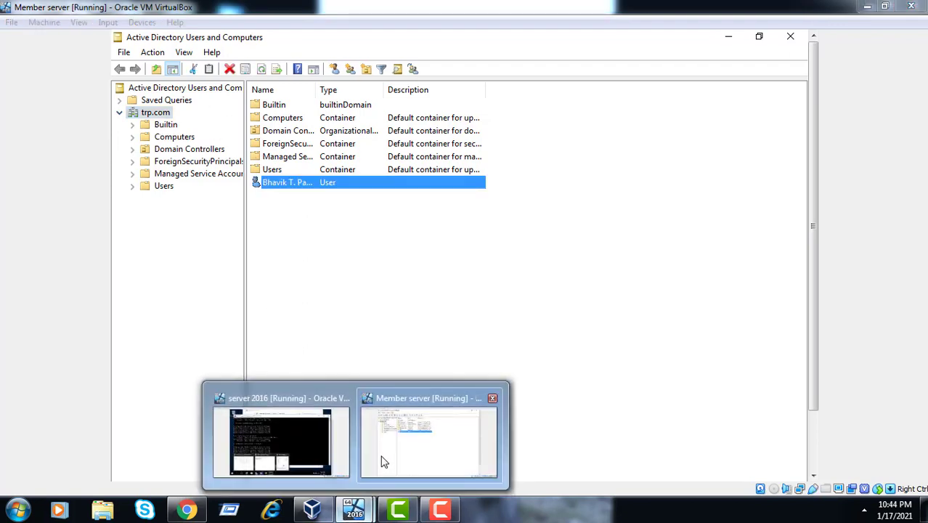
pyautogui.moveTo(331, 465)
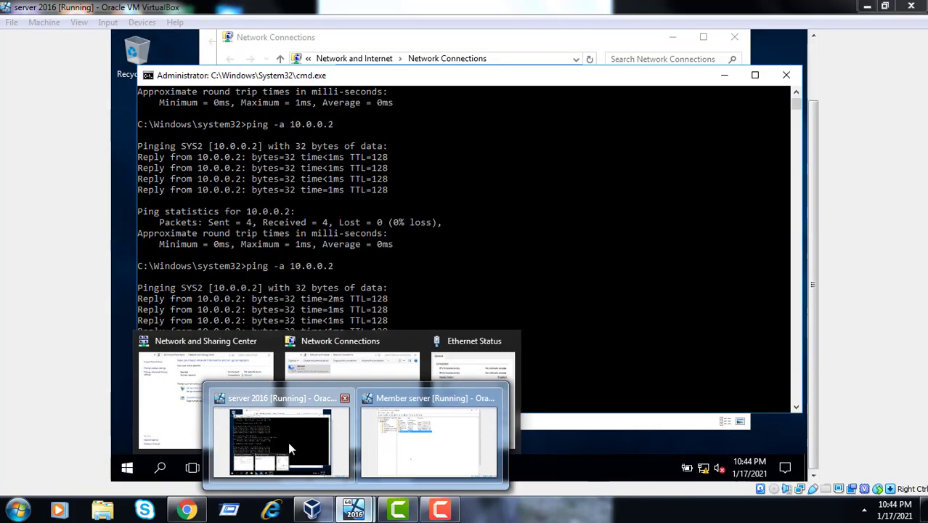
pyautogui.click(287, 441)
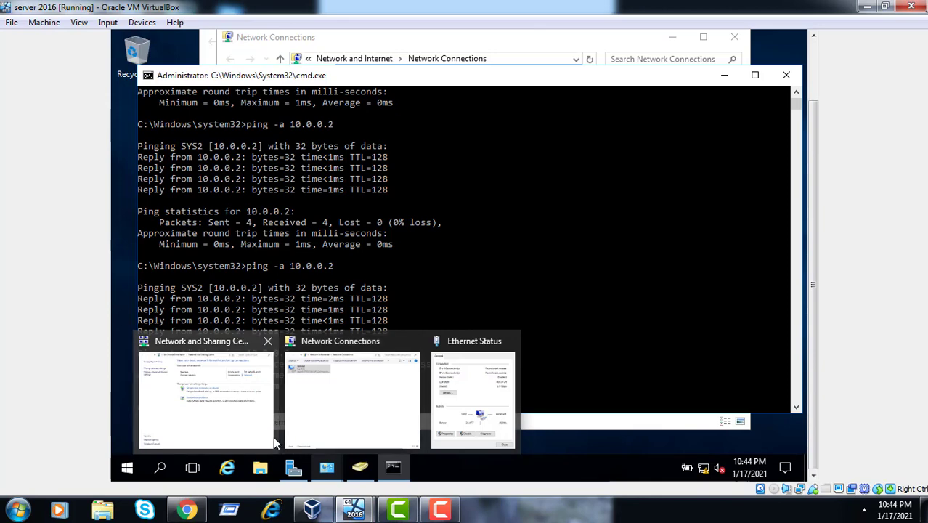
pyautogui.click(293, 467)
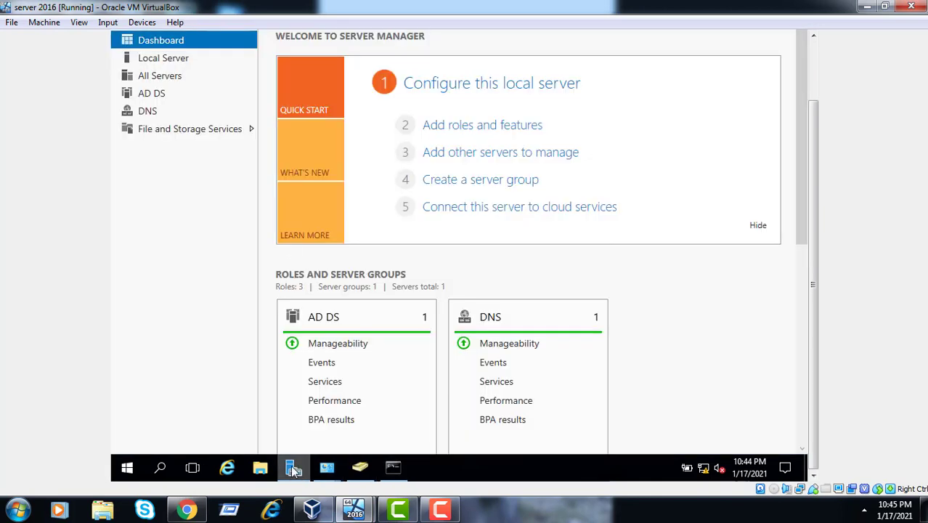
pyautogui.click(810, 82)
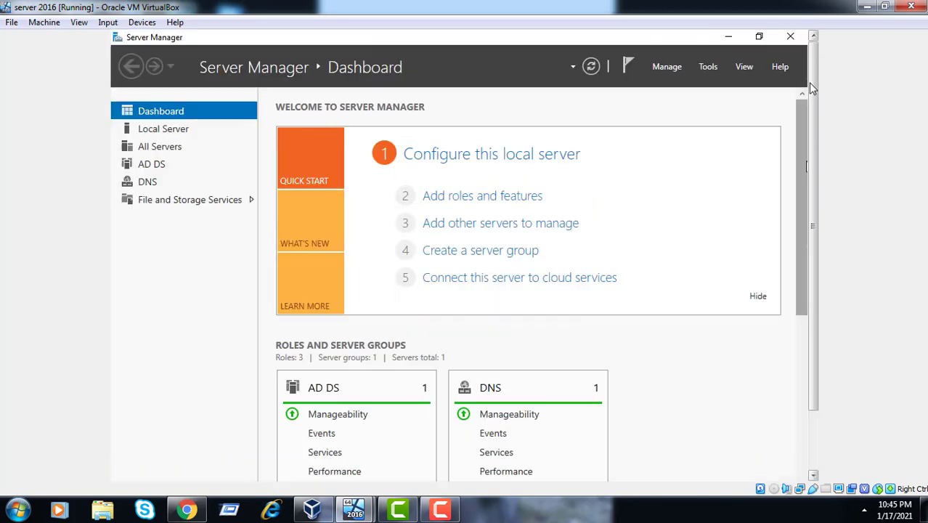
pyautogui.click(707, 67)
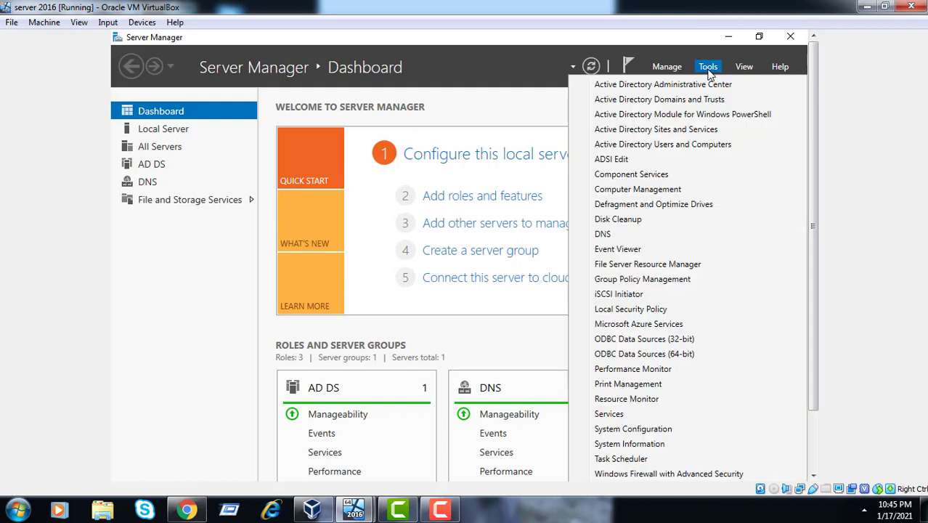
pyautogui.click(671, 145)
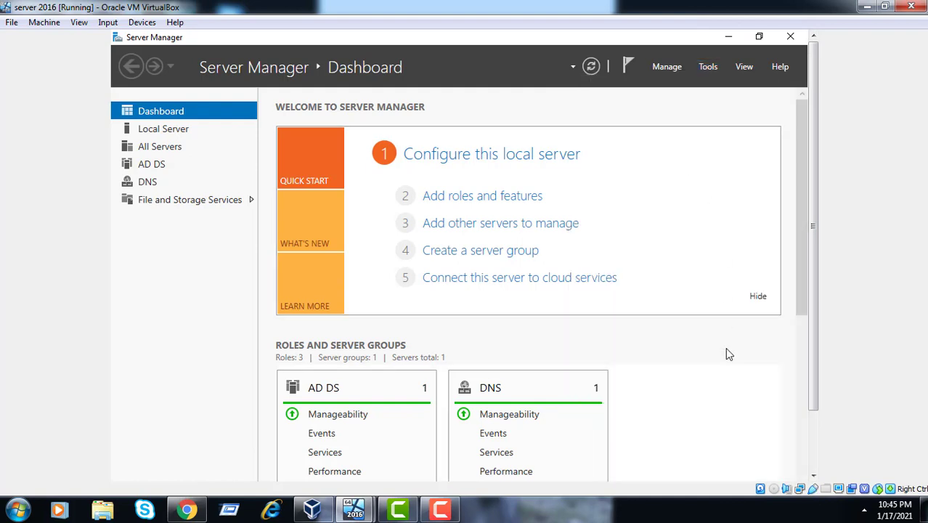
# View the two users in tus.com's IT unit, then minimize Active Directory Users and Computers
pyautogui.click(808, 441)
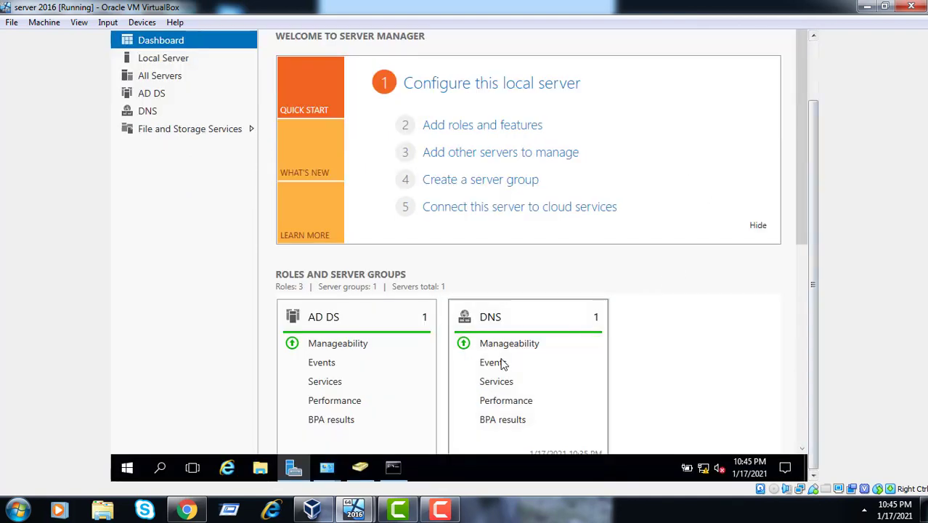
pyautogui.click(370, 469)
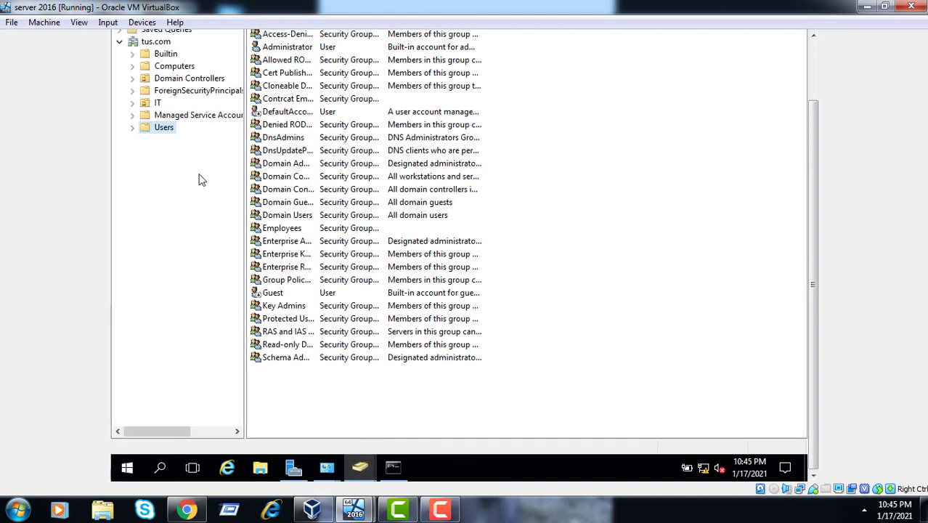
pyautogui.click(156, 103)
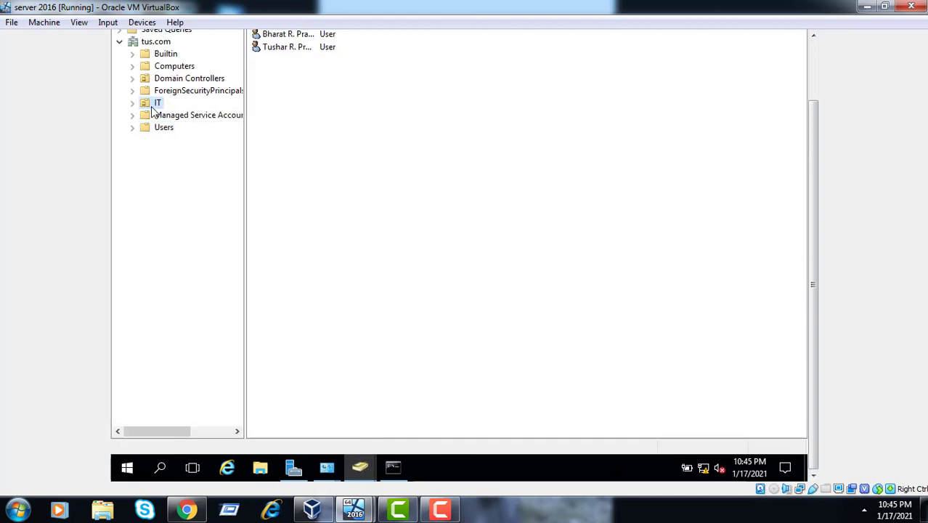
pyautogui.click(307, 47)
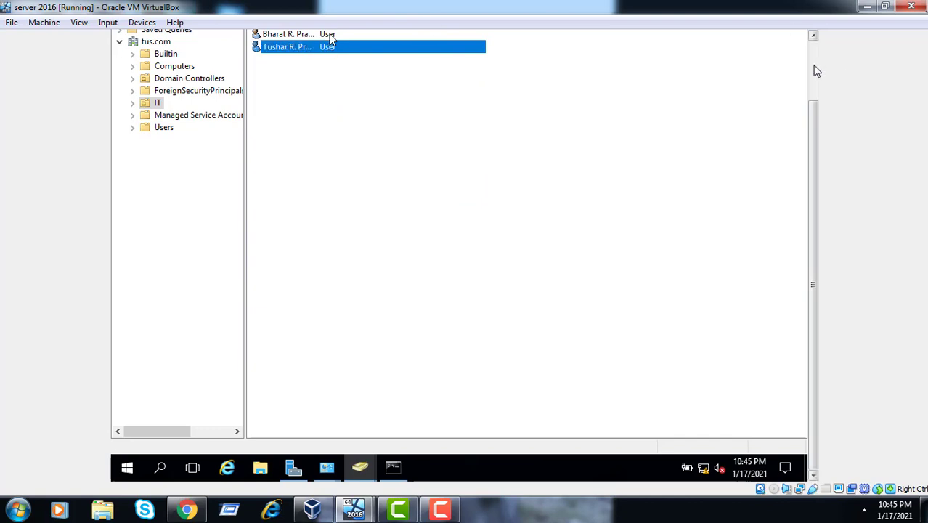
pyautogui.click(814, 68)
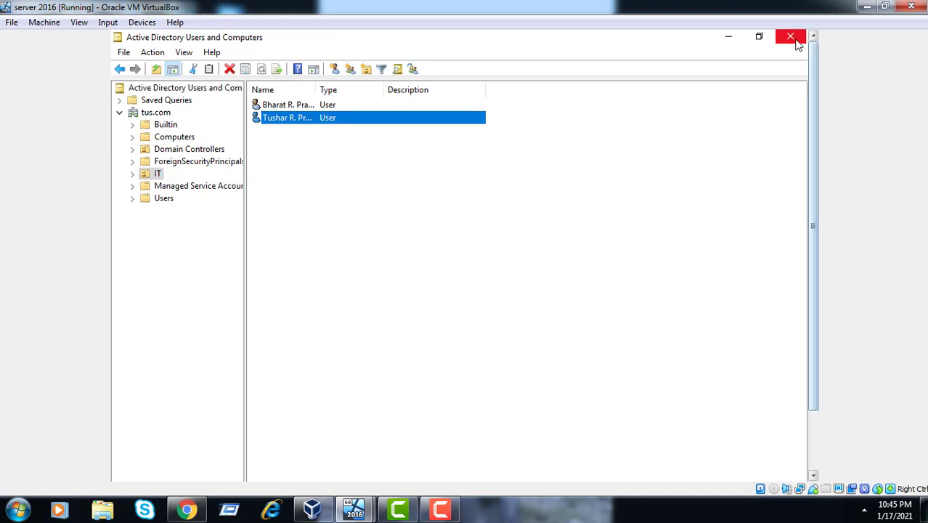
pyautogui.click(724, 42)
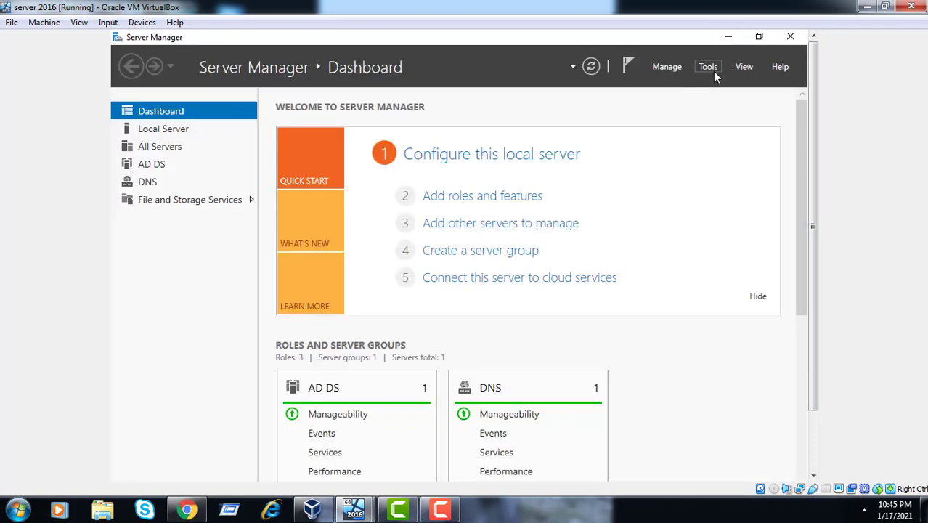
# Launch Domains and Trusts maximized and view tus.com's Trusts tab showing yug.tus.com
pyautogui.click(714, 73)
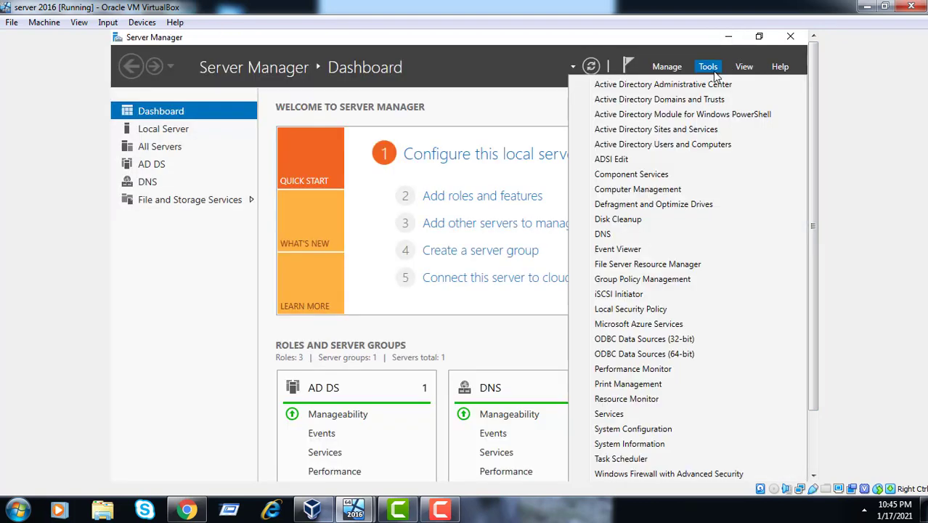
pyautogui.click(684, 103)
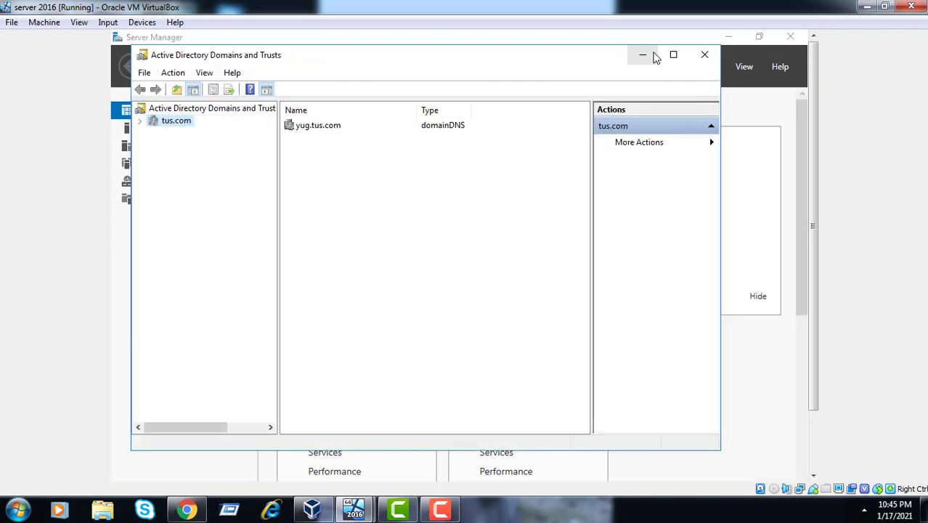
pyautogui.click(671, 55)
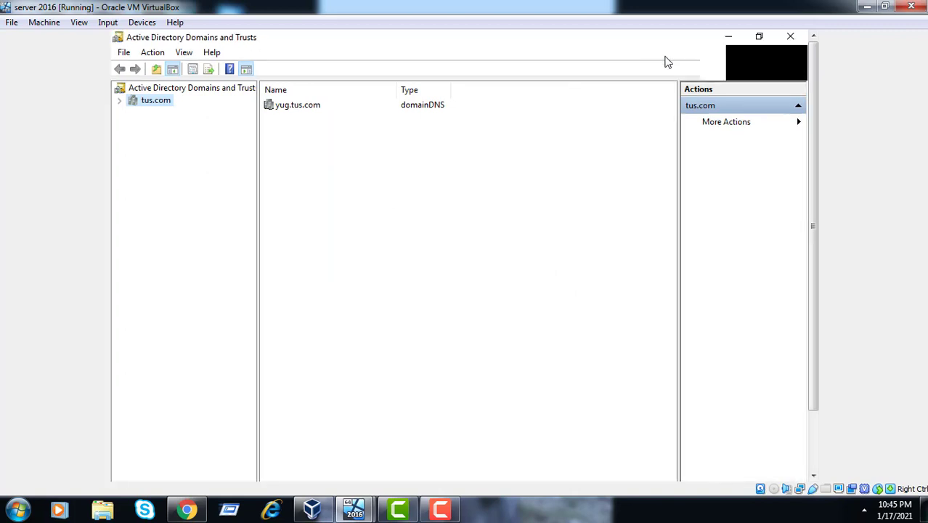
pyautogui.rightClick(143, 105)
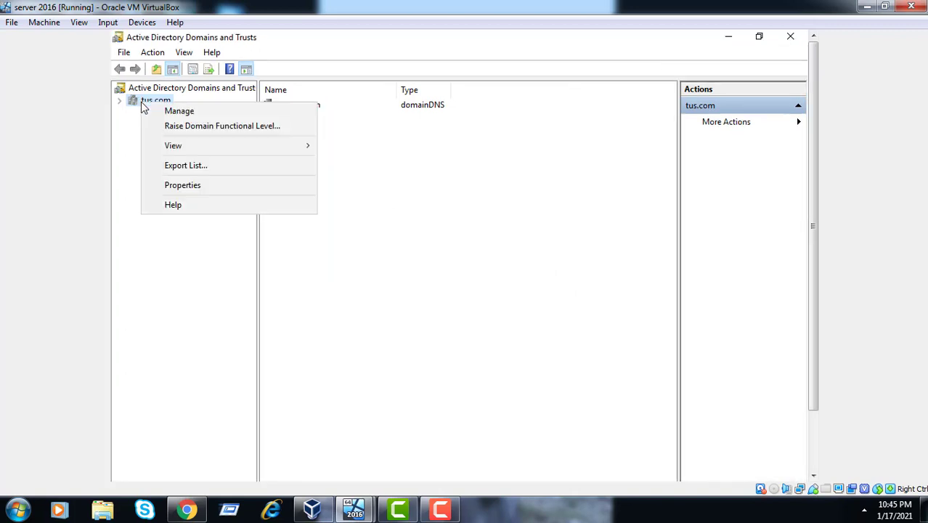
pyautogui.click(176, 188)
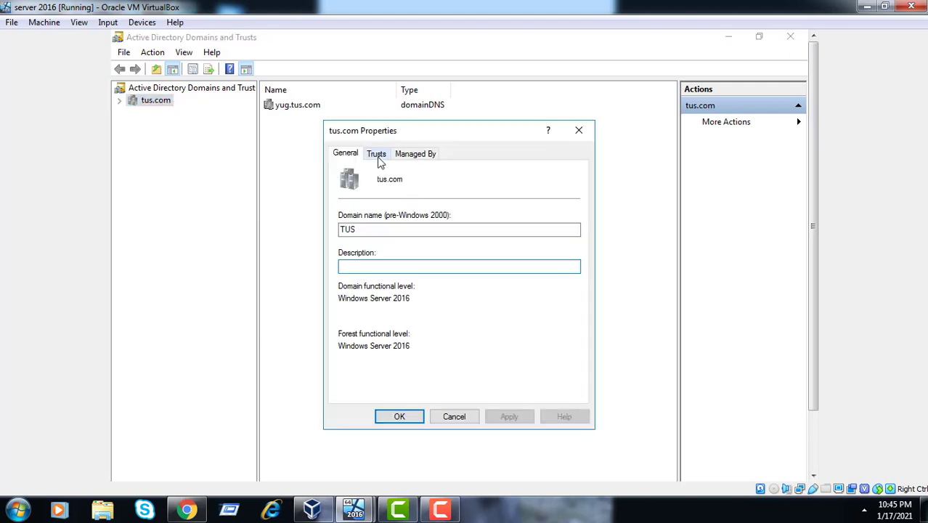
pyautogui.click(376, 156)
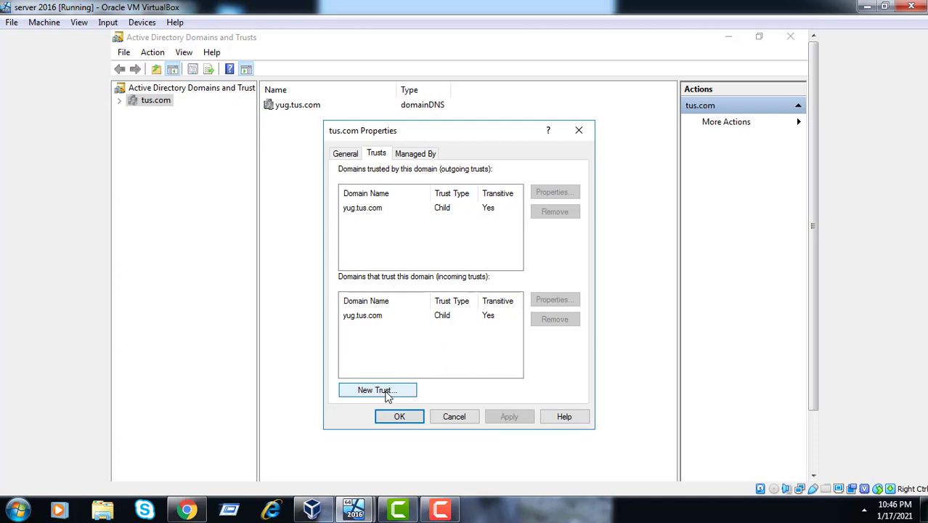
# Start a new trust for tus.com with trp.com as partner and choose Forest trust
pyautogui.click(387, 393)
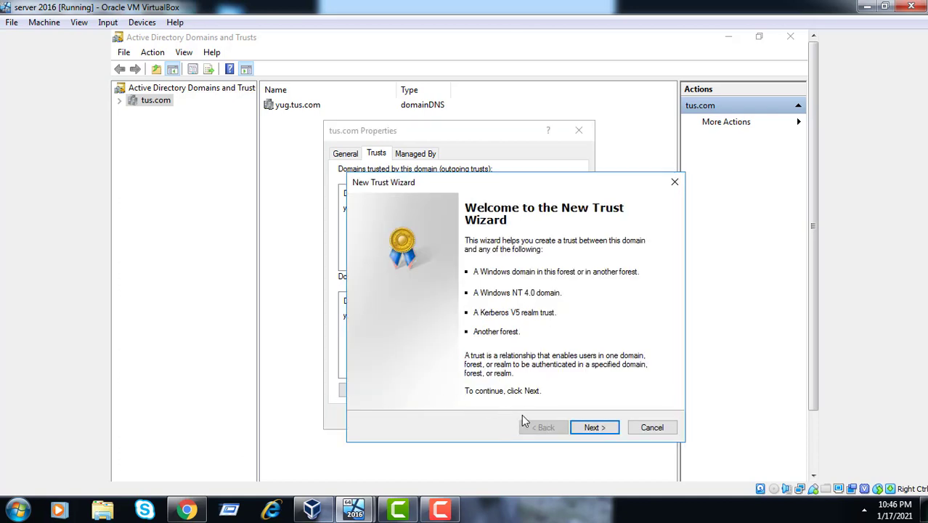
pyautogui.click(594, 428)
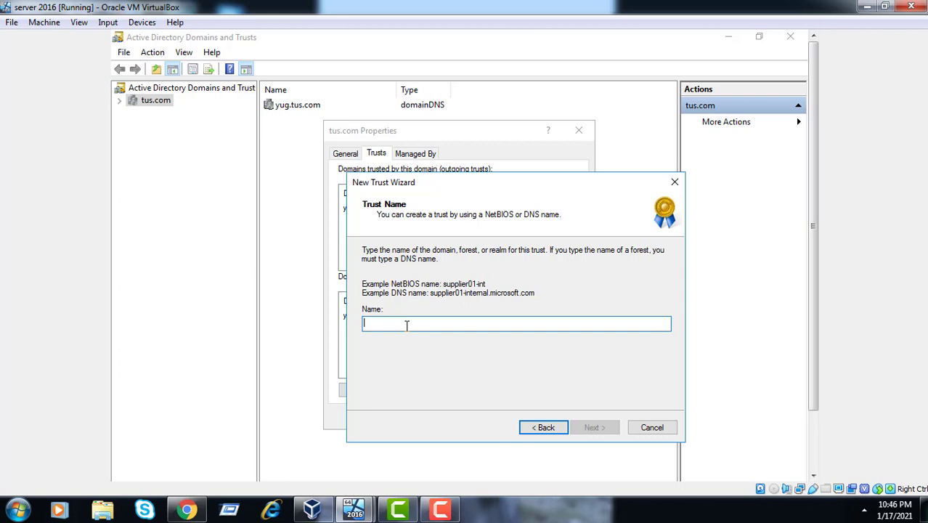
pyautogui.write('trp')
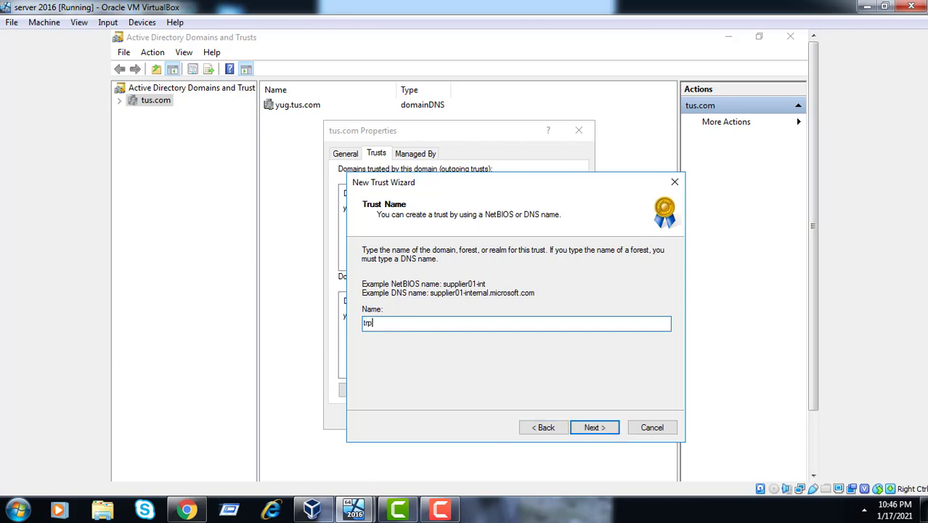
pyautogui.write('.com')
pyautogui.click(596, 432)
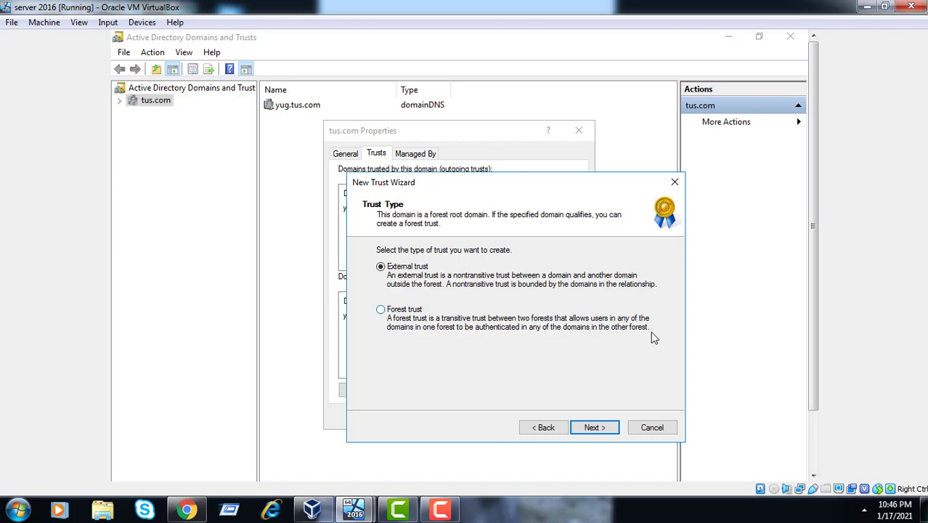
pyautogui.click(407, 314)
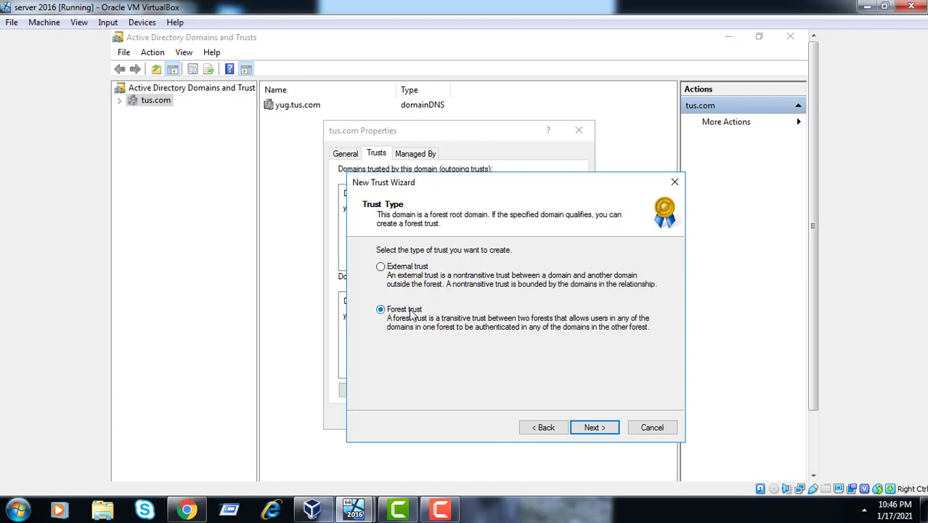
# Make the trust two-way on both domains and enter the trp.com administrator user name and password
pyautogui.click(593, 428)
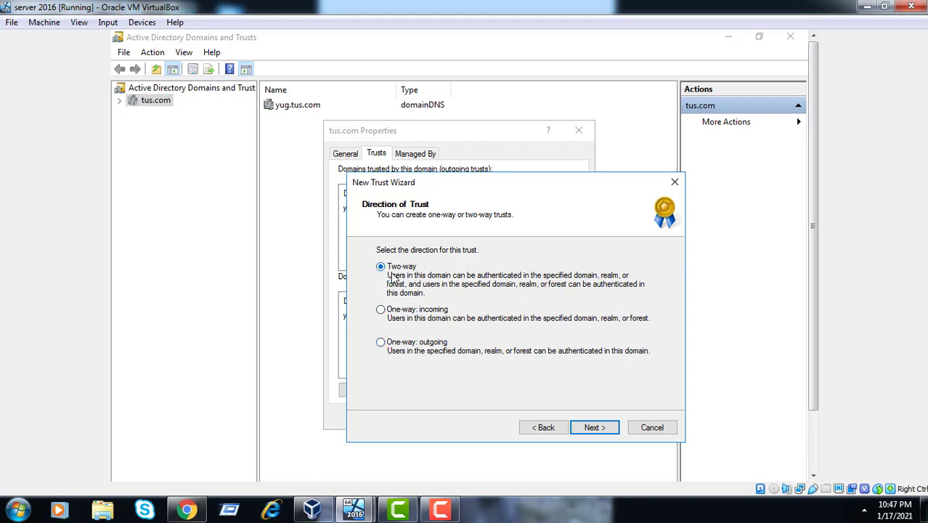
pyautogui.click(587, 428)
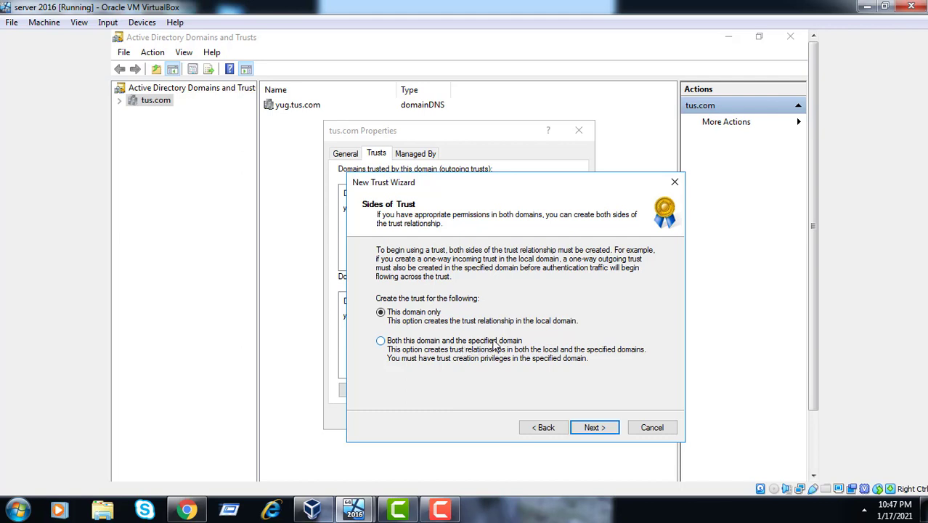
pyautogui.click(497, 345)
pyautogui.click(594, 427)
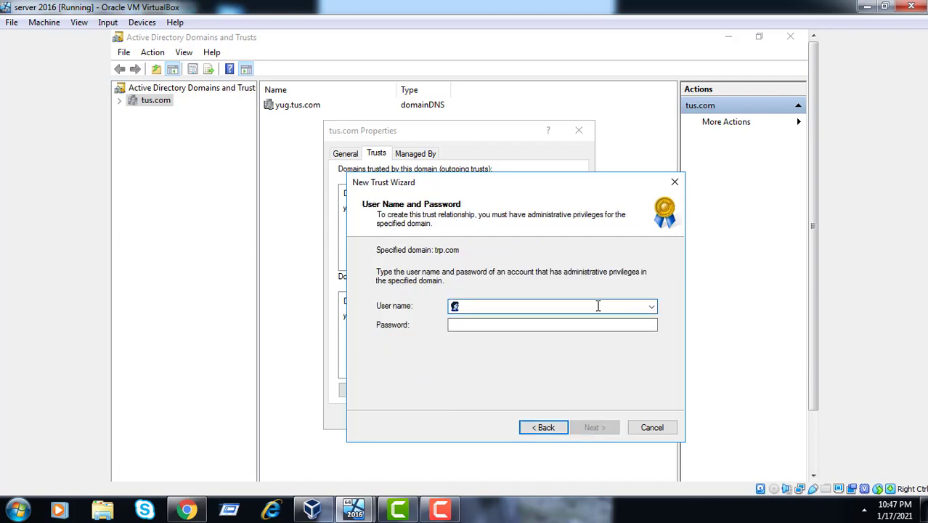
pyautogui.write('administrator')
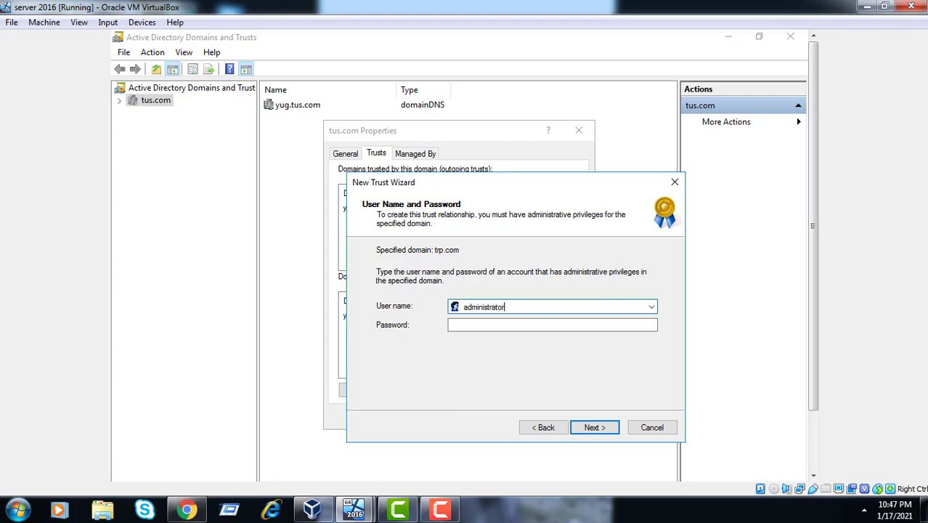
pyautogui.click(450, 325)
pyautogui.write('•••')
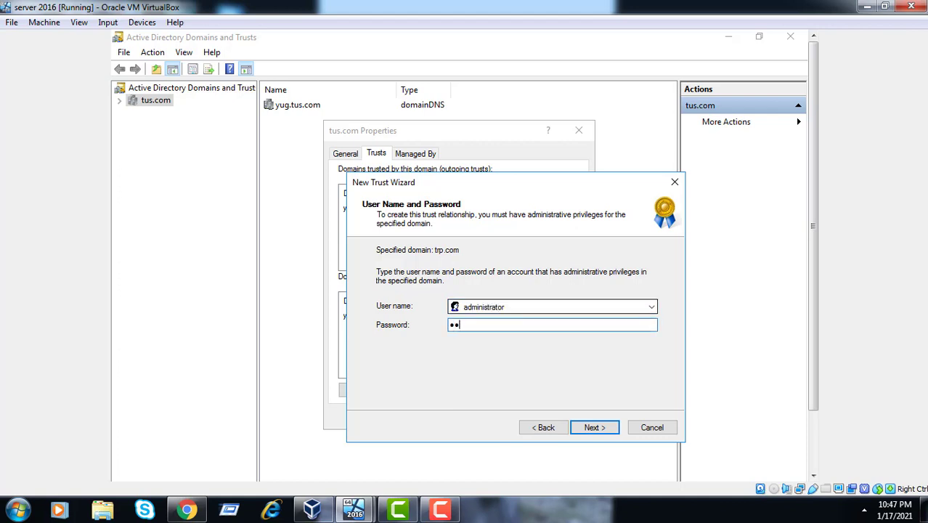
pyautogui.write('••••••')
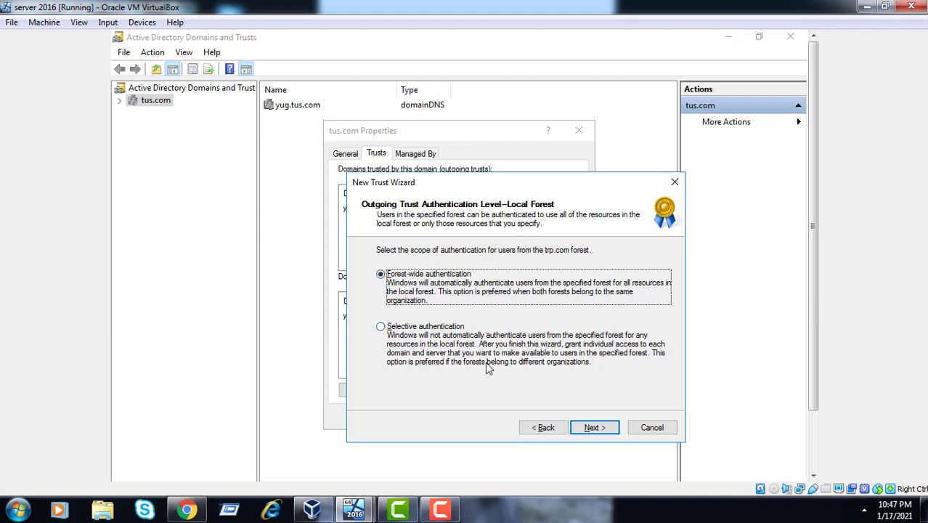
# Keep forest-wide authentication for both the local and specified forests and create the trust
pyautogui.click(594, 434)
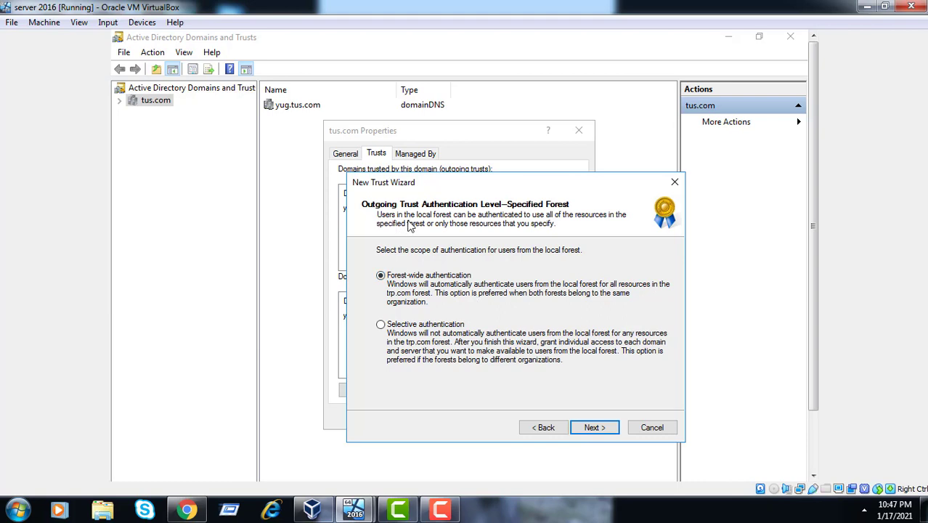
pyautogui.click(546, 428)
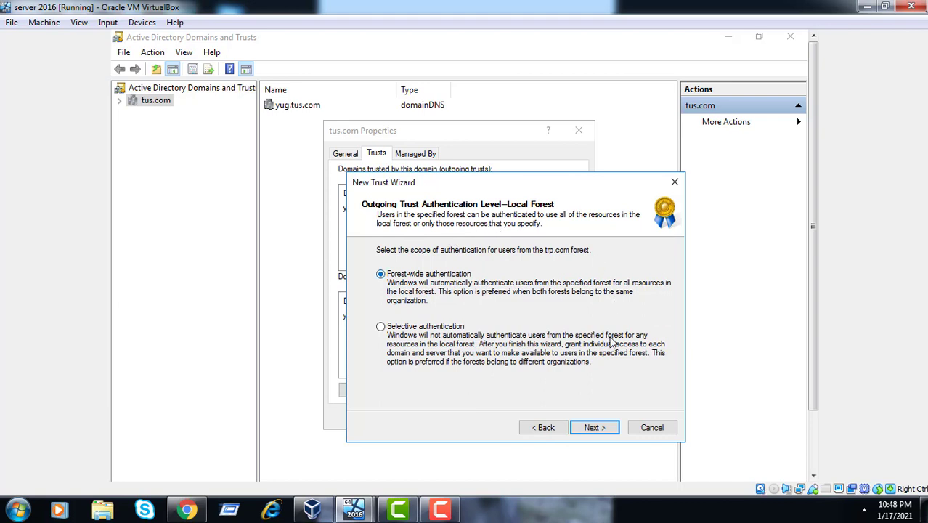
pyautogui.click(596, 428)
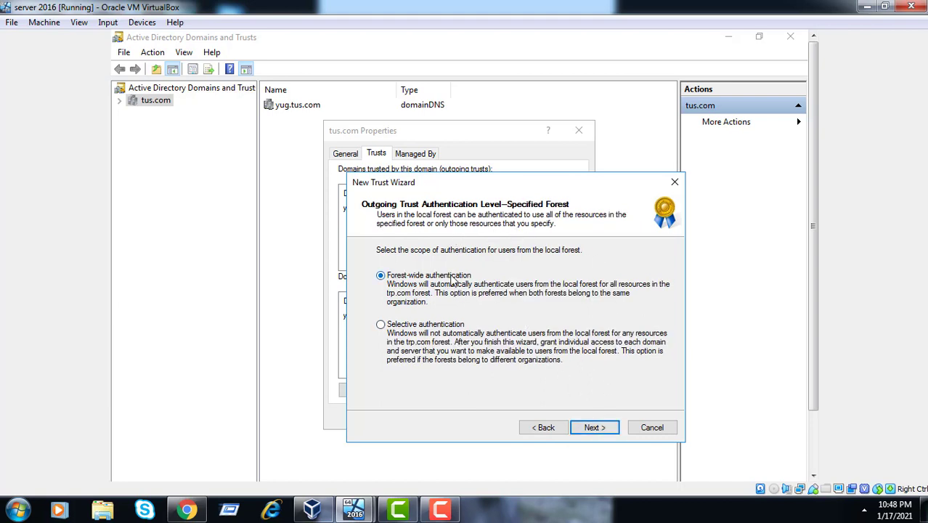
pyautogui.click(596, 427)
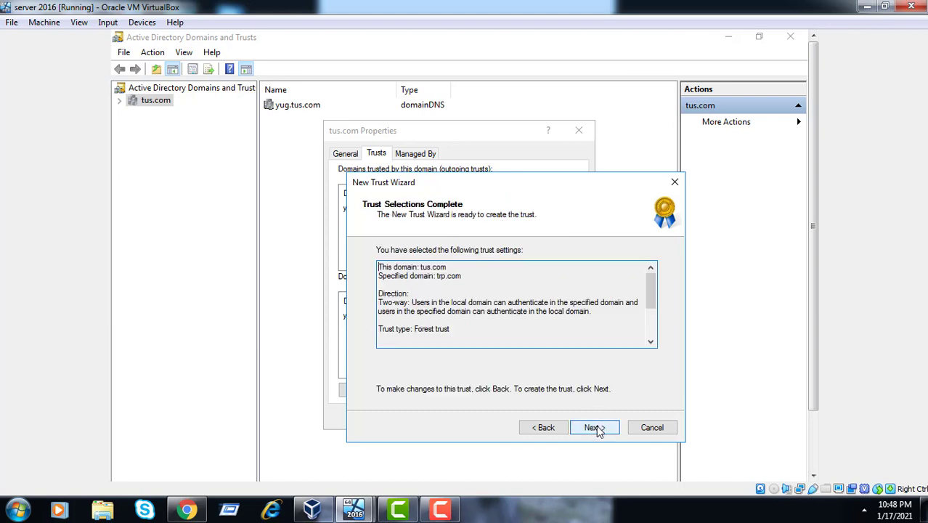
pyautogui.click(593, 428)
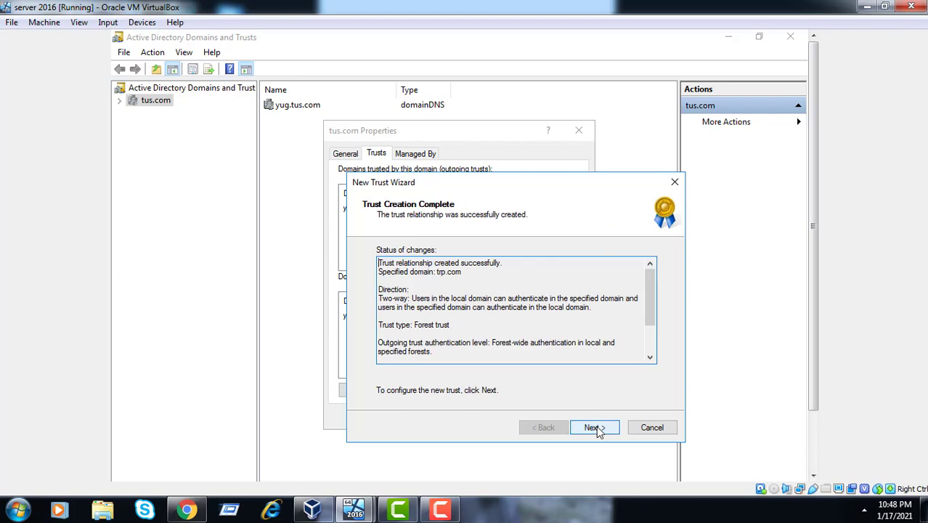
# Confirm the outgoing and incoming trusts, finish the wizard and close tus.com Properties
pyautogui.click(594, 428)
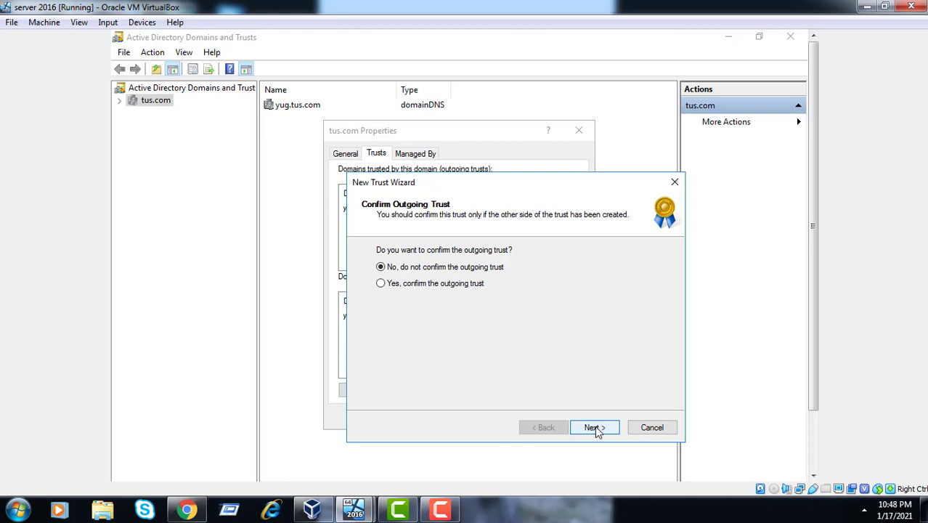
pyautogui.click(471, 288)
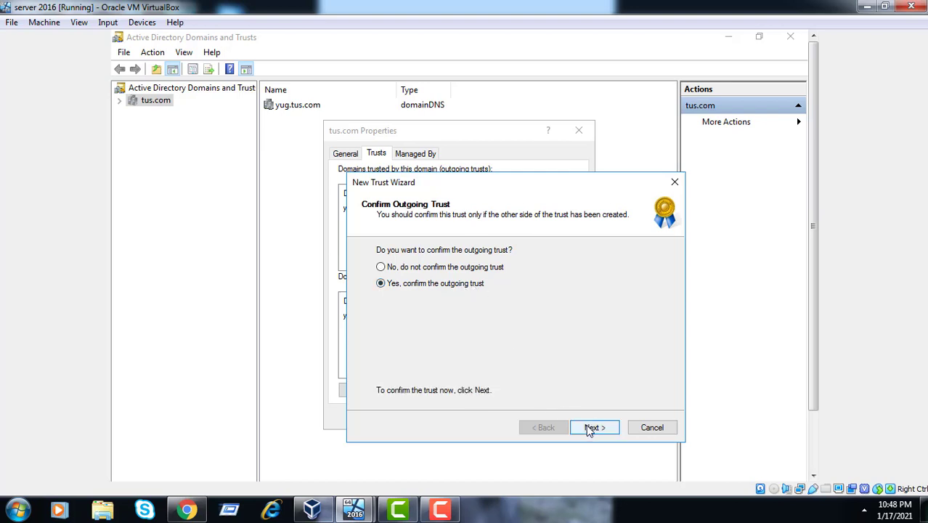
pyautogui.click(591, 429)
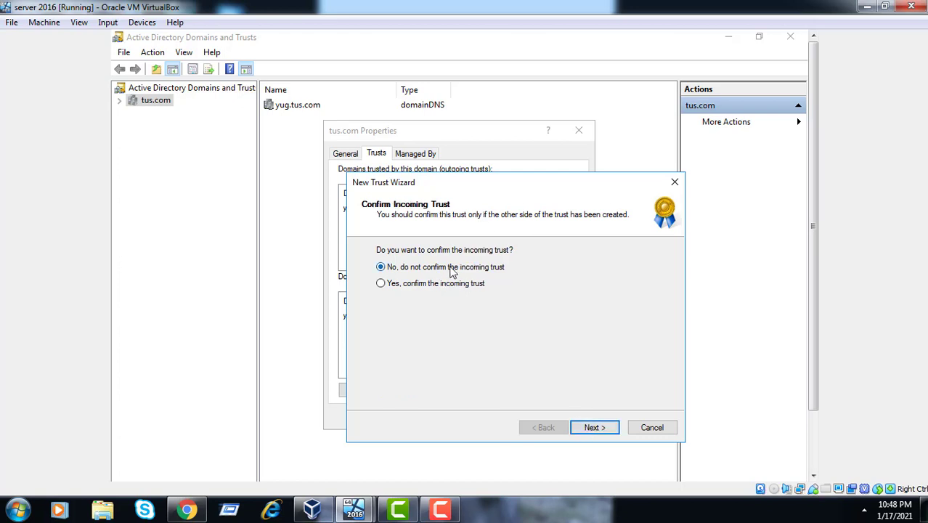
pyautogui.click(440, 286)
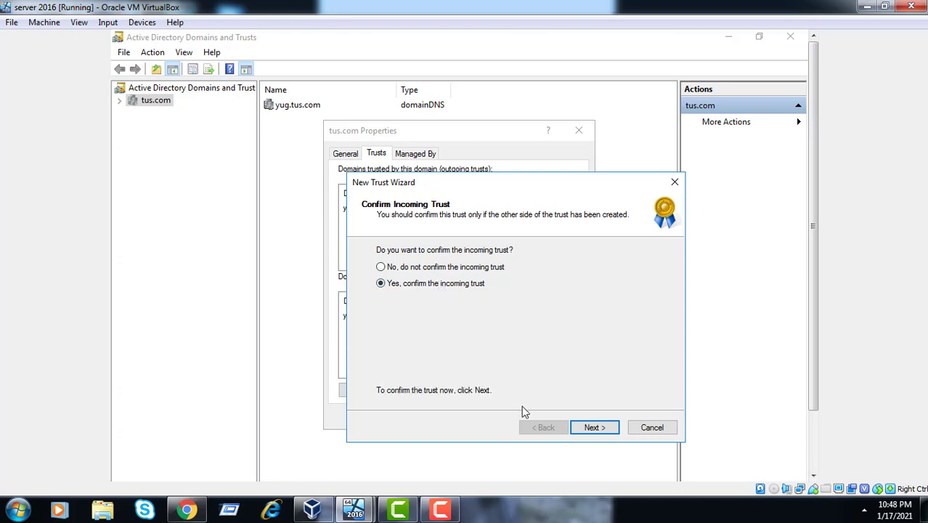
pyautogui.click(590, 428)
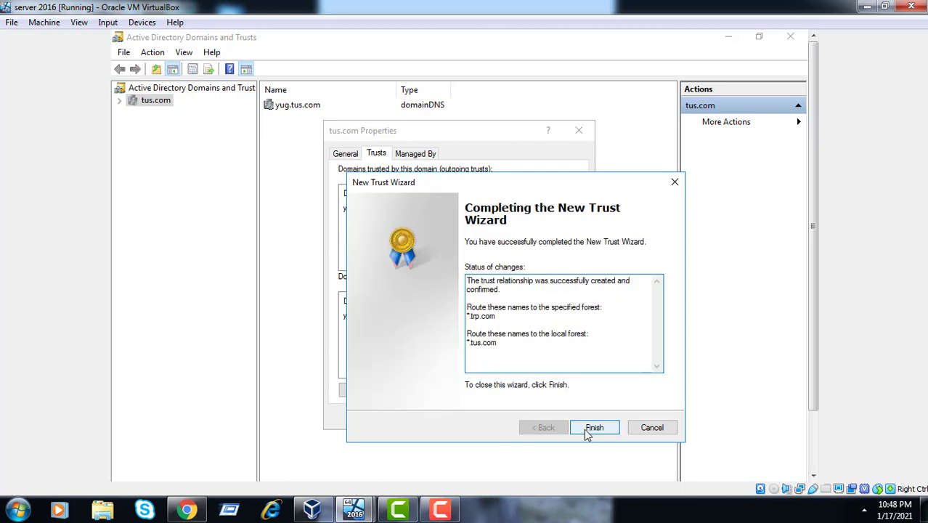
pyautogui.click(593, 428)
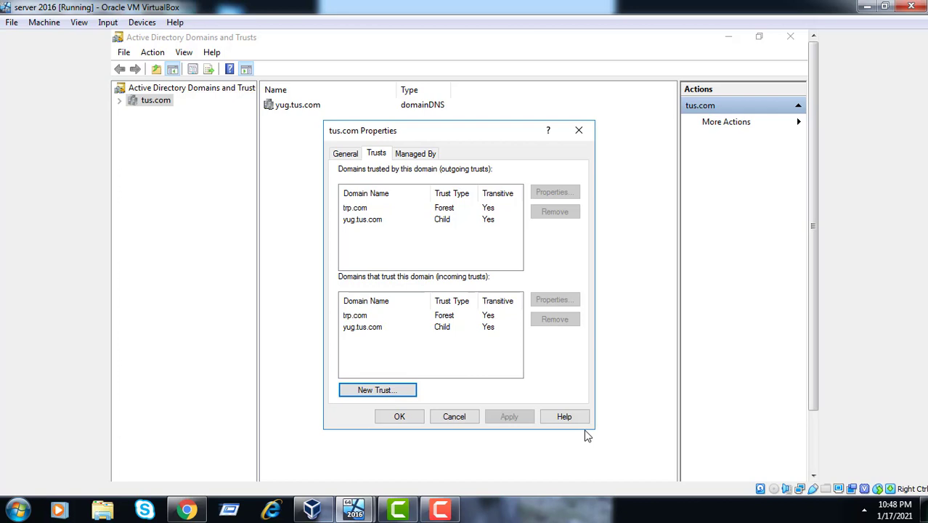
pyautogui.click(406, 421)
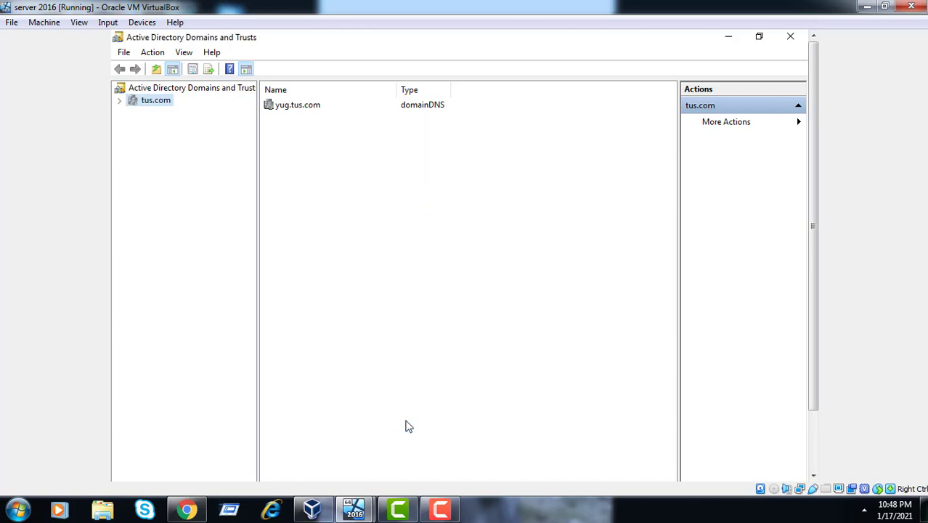
# Refresh the domain tree from the top-level Domains and Trusts node
pyautogui.click(120, 102)
pyautogui.rightClick(152, 104)
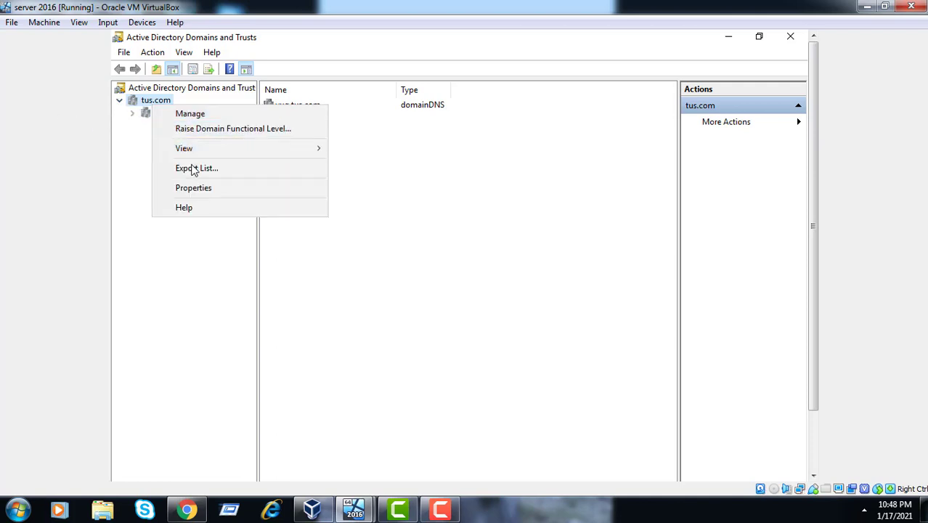
pyautogui.click(173, 93)
pyautogui.rightClick(174, 97)
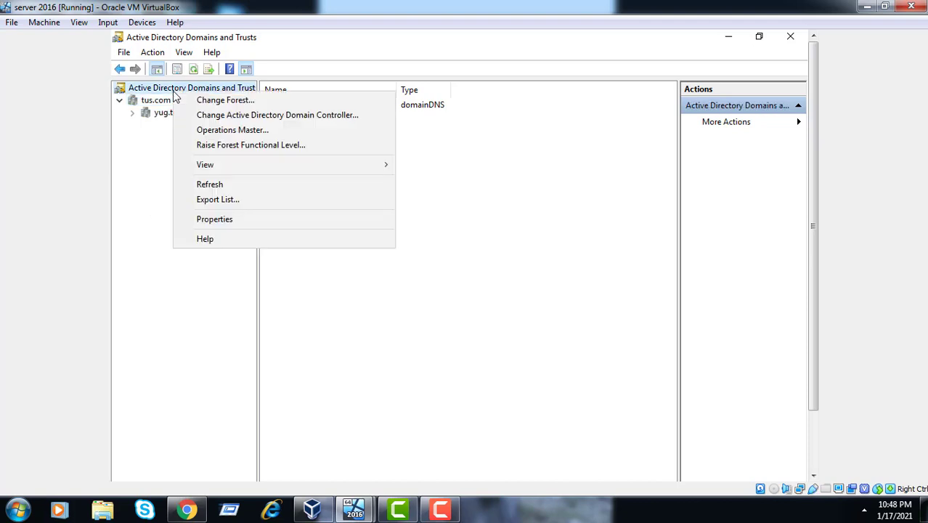
pyautogui.click(211, 186)
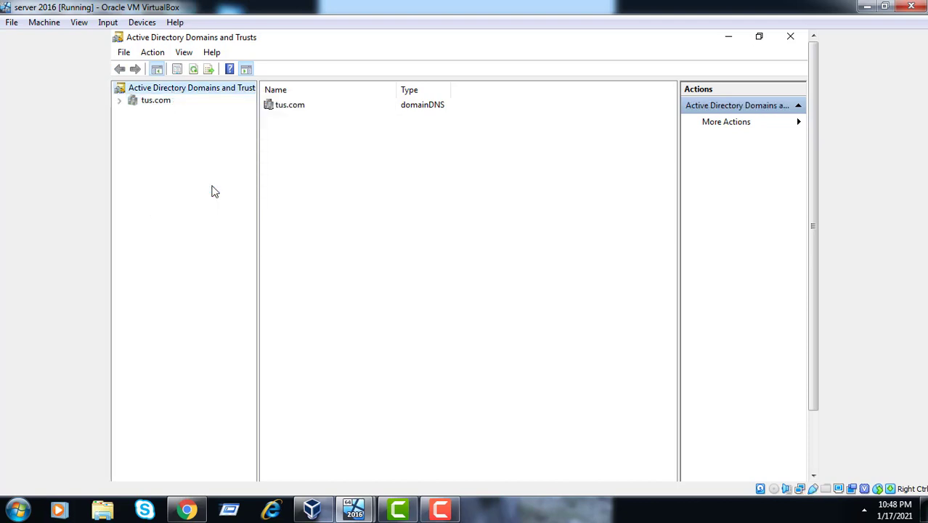
# Expand tus.com to yug.tus.com and check its outgoing and incoming trp.com forest trusts, then cancel
pyautogui.click(119, 101)
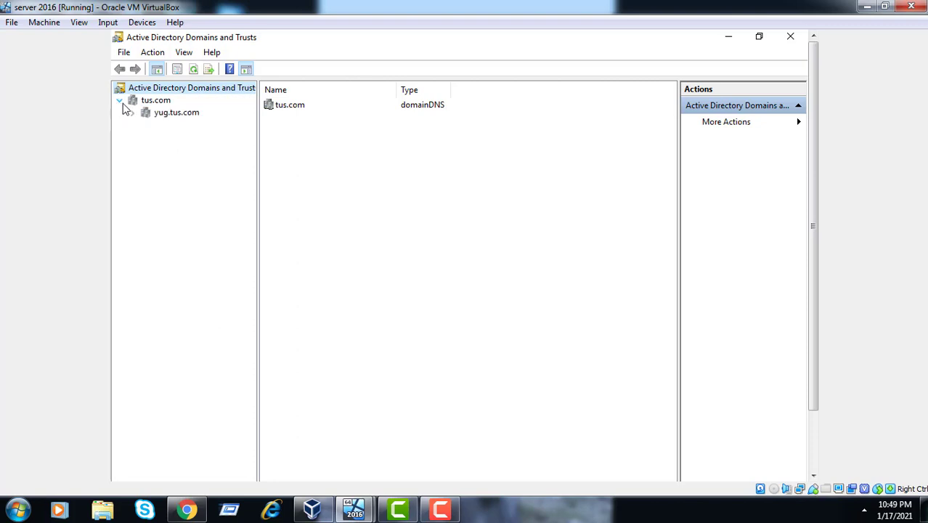
pyautogui.click(148, 101)
pyautogui.rightClick(148, 102)
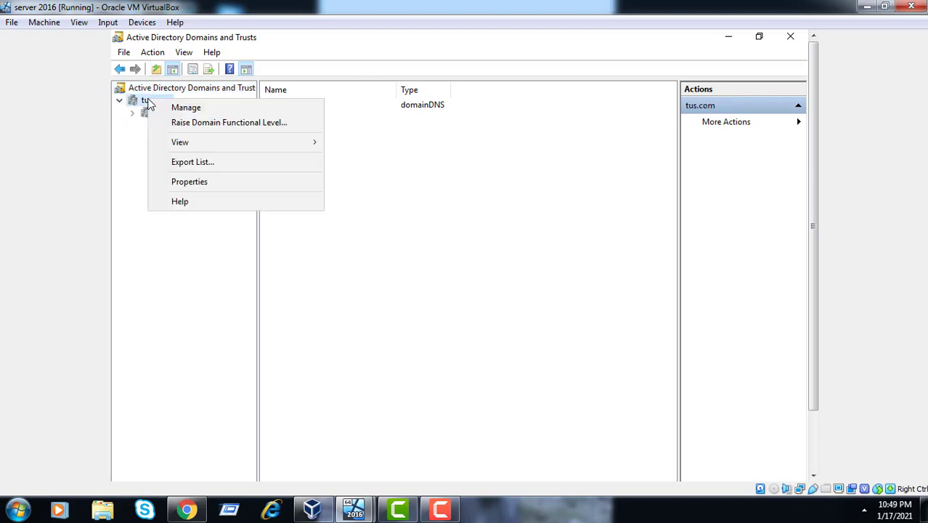
pyautogui.click(185, 184)
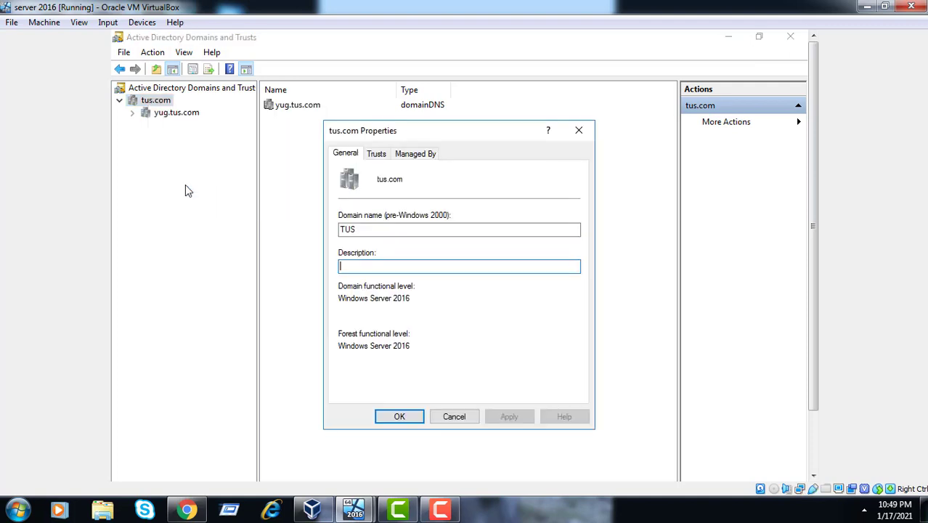
pyautogui.click(377, 156)
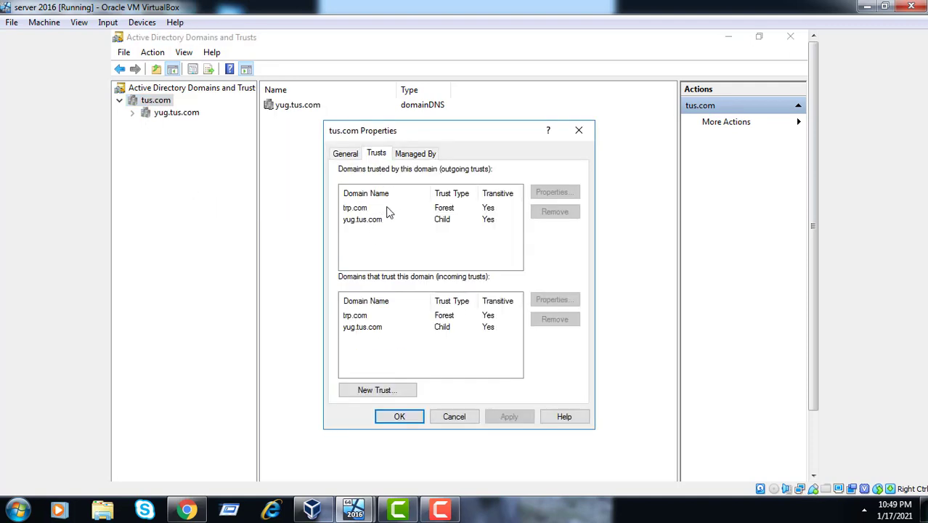
pyautogui.click(443, 209)
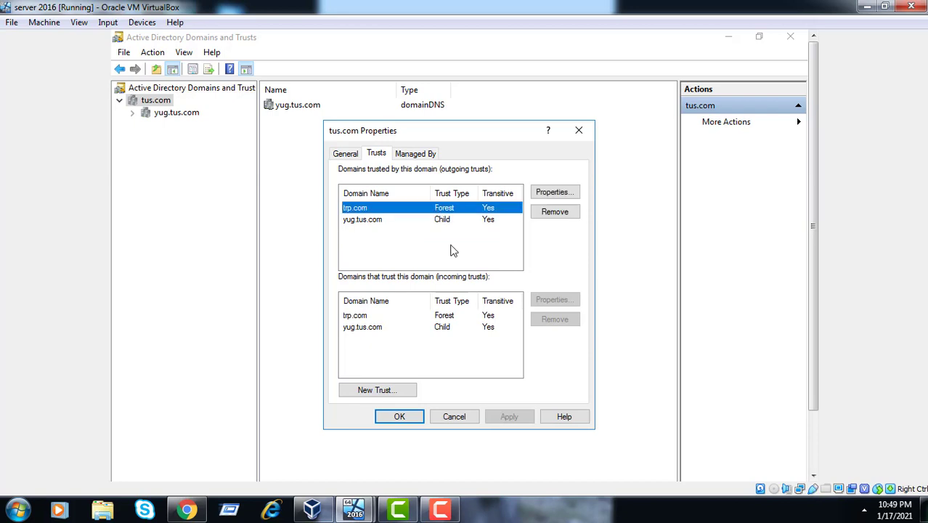
pyautogui.click(442, 316)
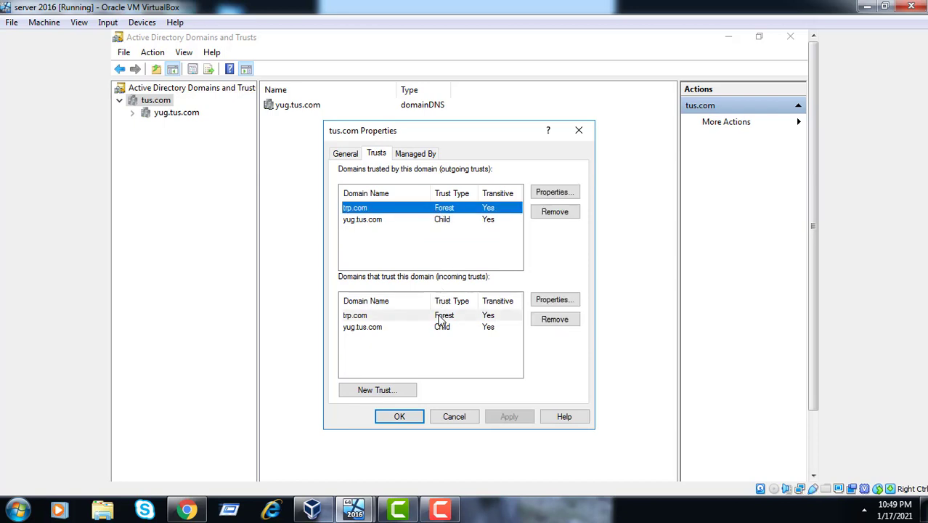
pyautogui.click(456, 416)
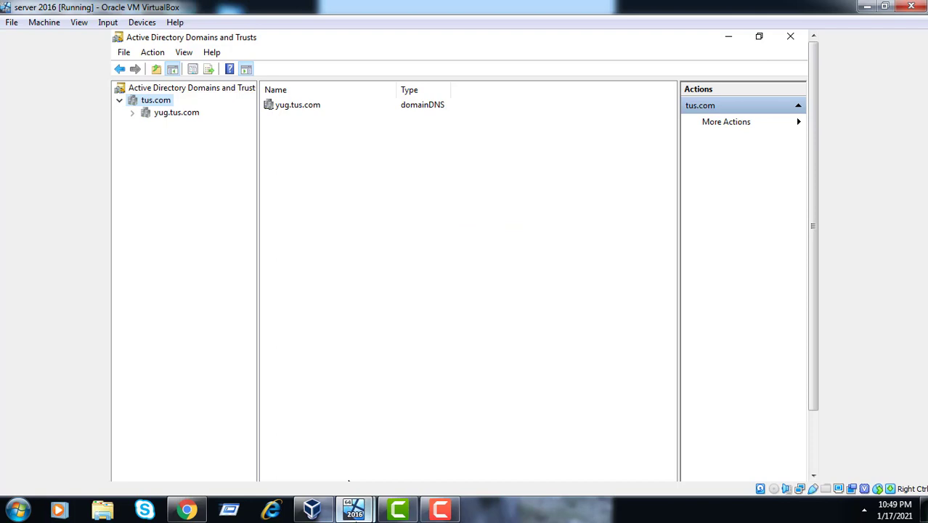
# On the Member server VM, close Active Directory Users and Computers
pyautogui.moveTo(353, 508)
pyautogui.click(435, 467)
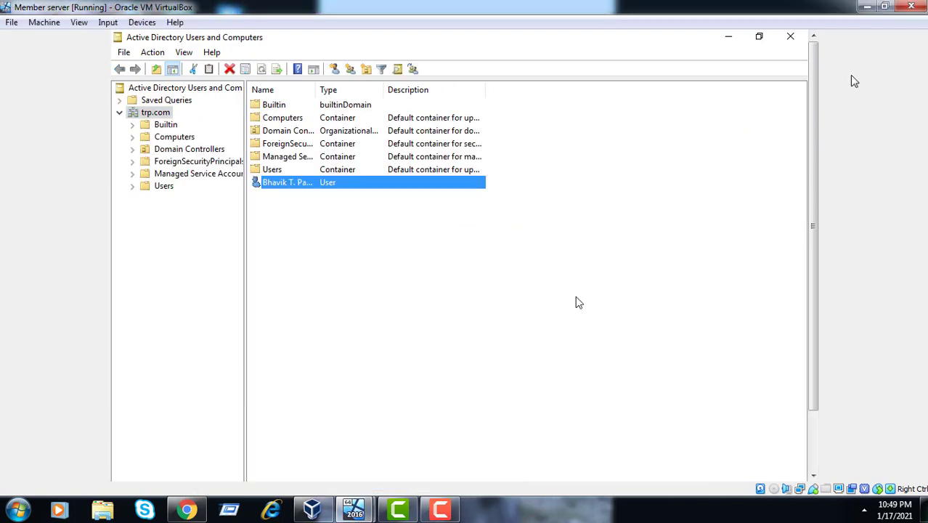
pyautogui.click(790, 36)
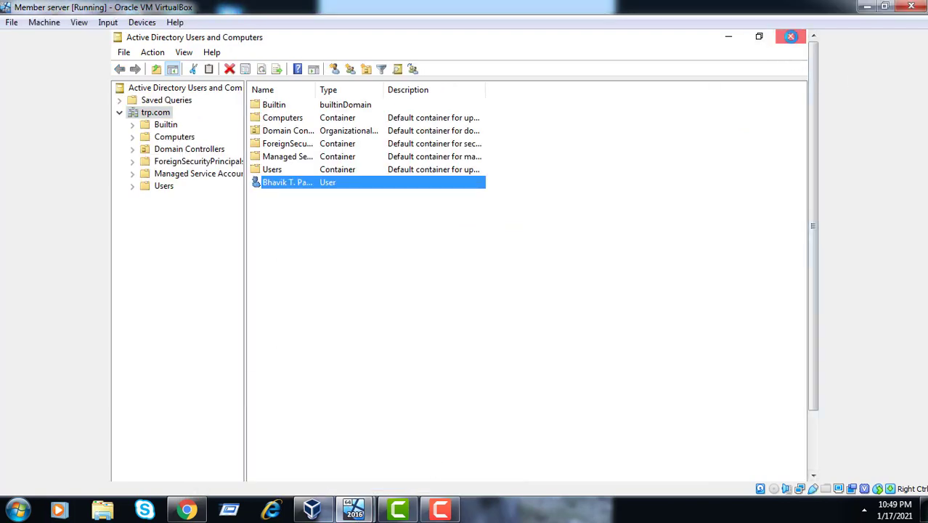
pyautogui.click(593, 70)
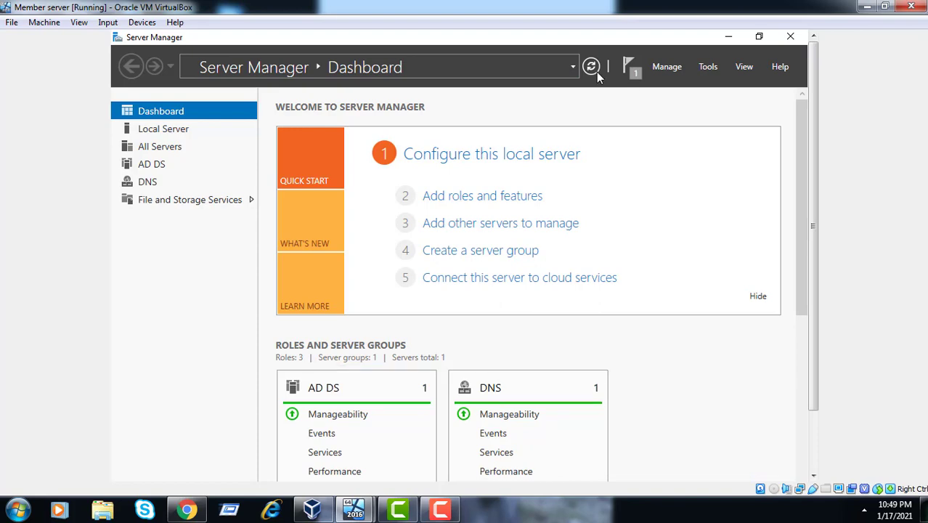
# Launch Active Directory Domains and Trusts from Server Manager's Tools menu
pyautogui.moveTo(429, 513)
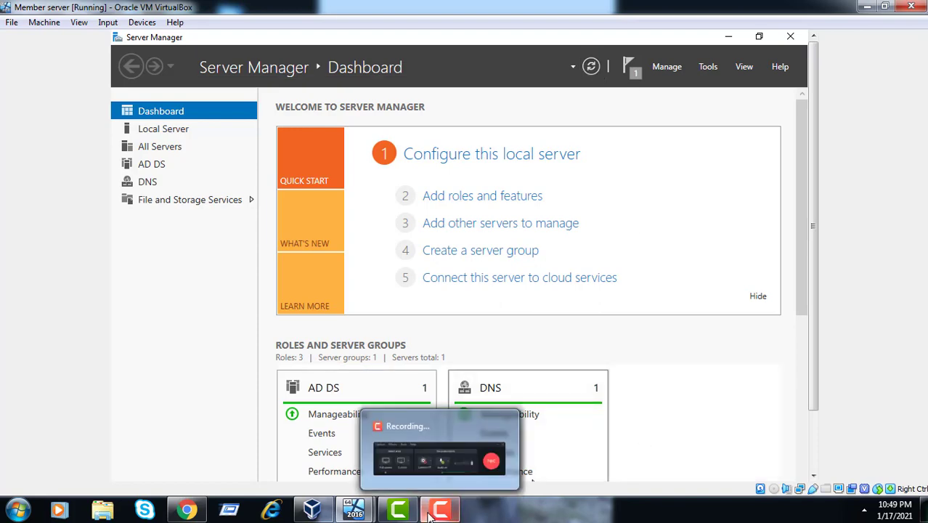
pyautogui.click(424, 429)
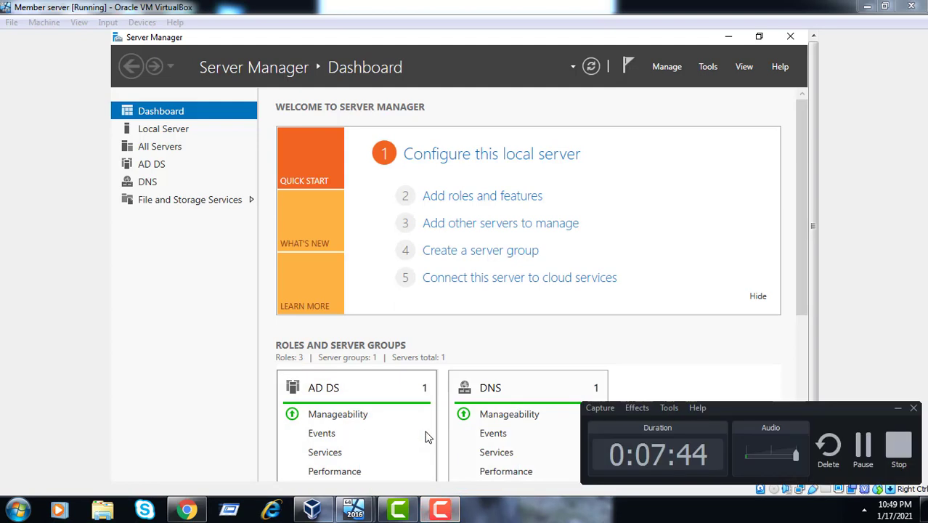
pyautogui.click(897, 409)
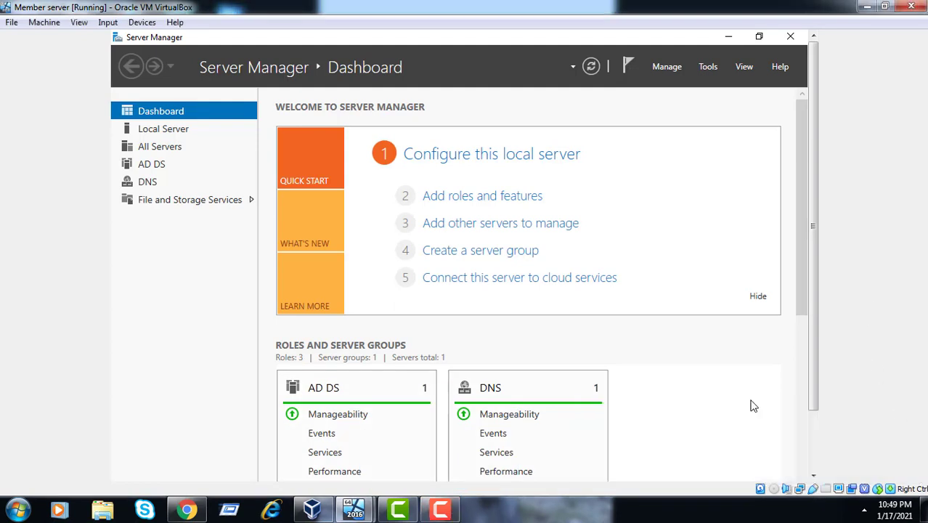
pyautogui.click(705, 66)
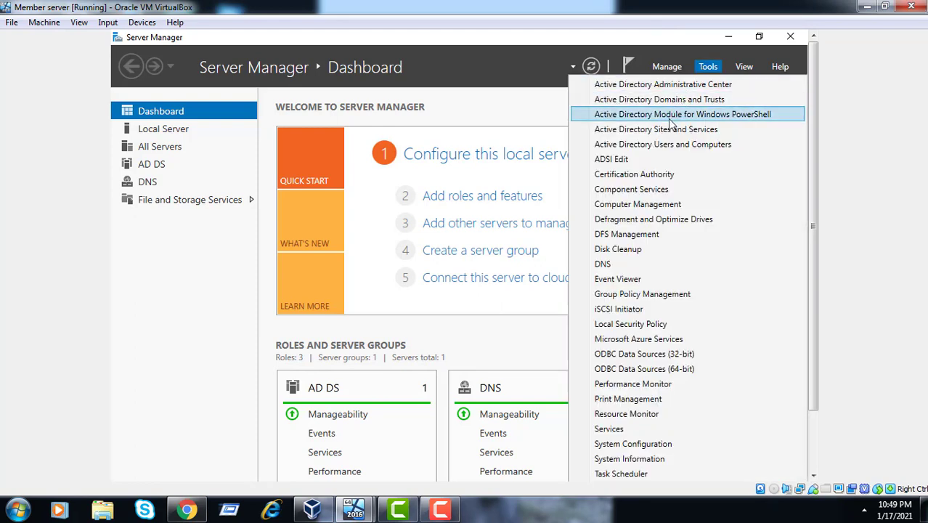
pyautogui.click(681, 100)
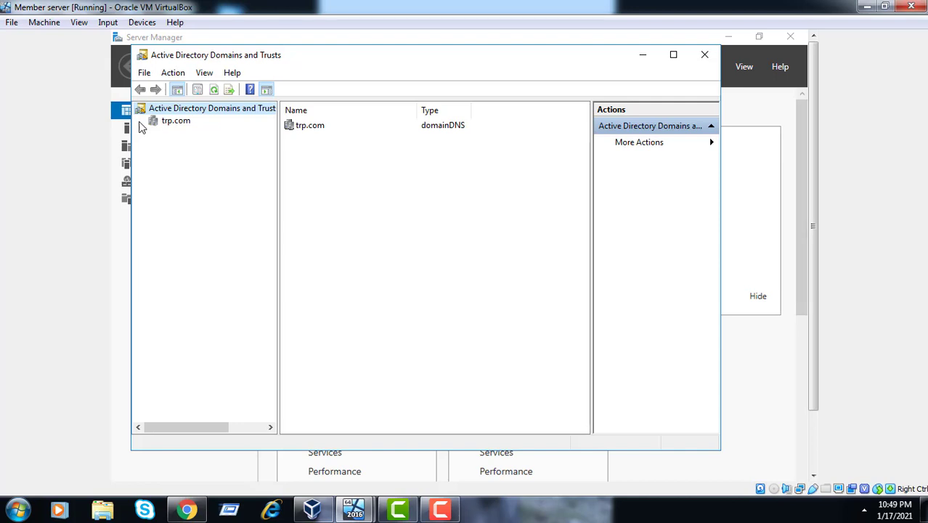
# Review trp.com's outgoing and incoming tus.com trusts in its Properties, then close the console
pyautogui.click(166, 128)
pyautogui.rightClick(166, 128)
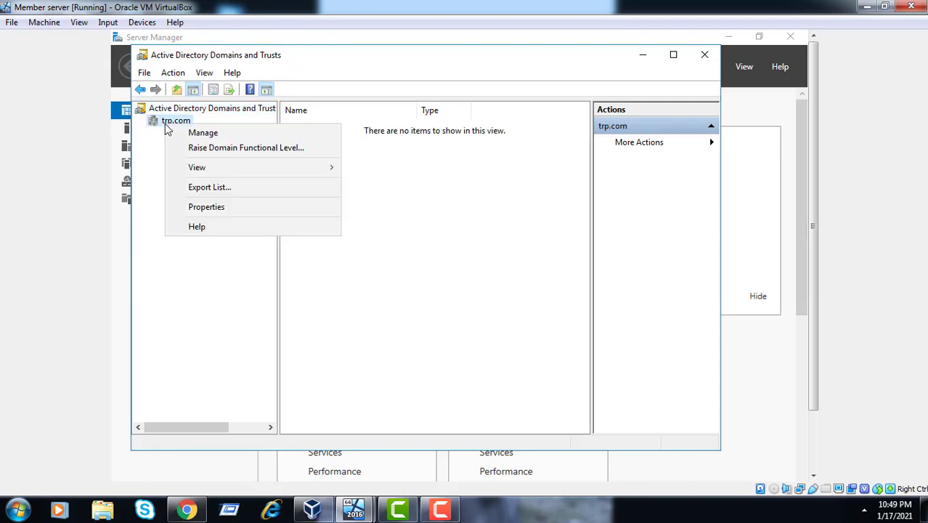
pyautogui.click(198, 207)
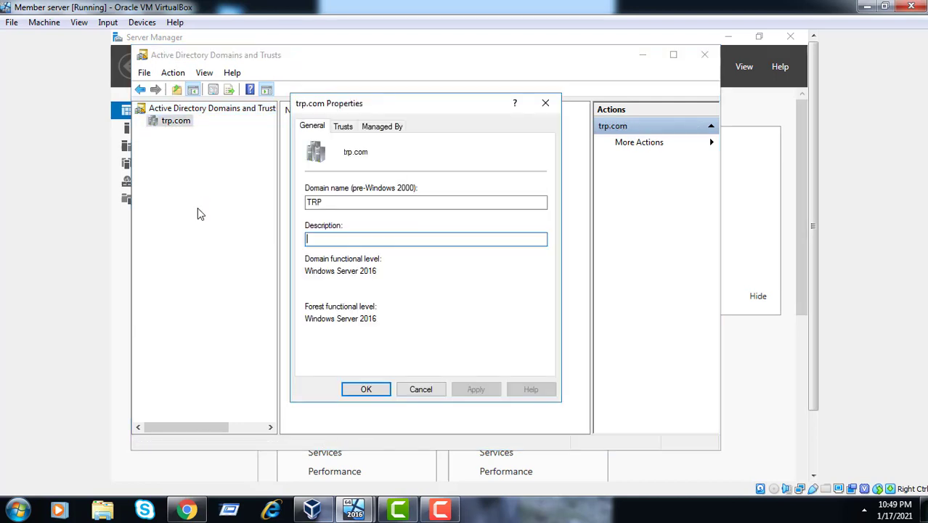
pyautogui.click(347, 130)
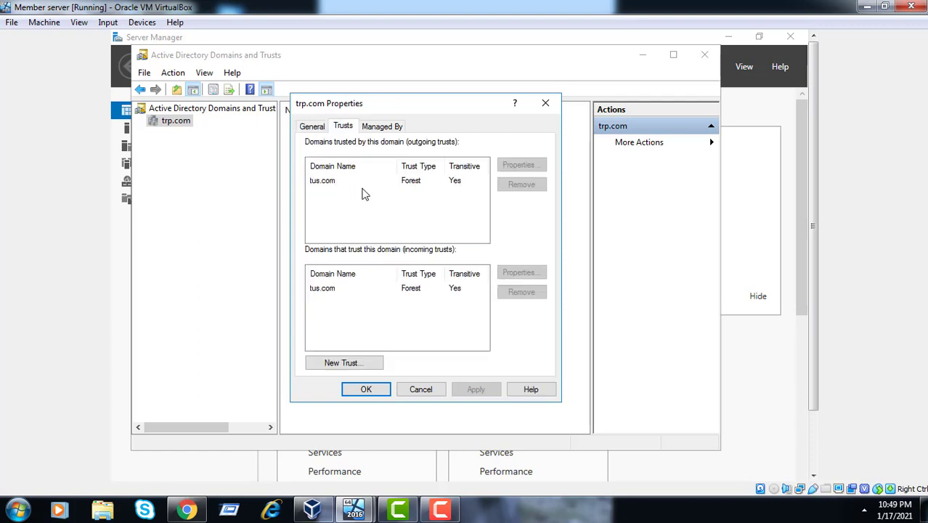
pyautogui.click(412, 188)
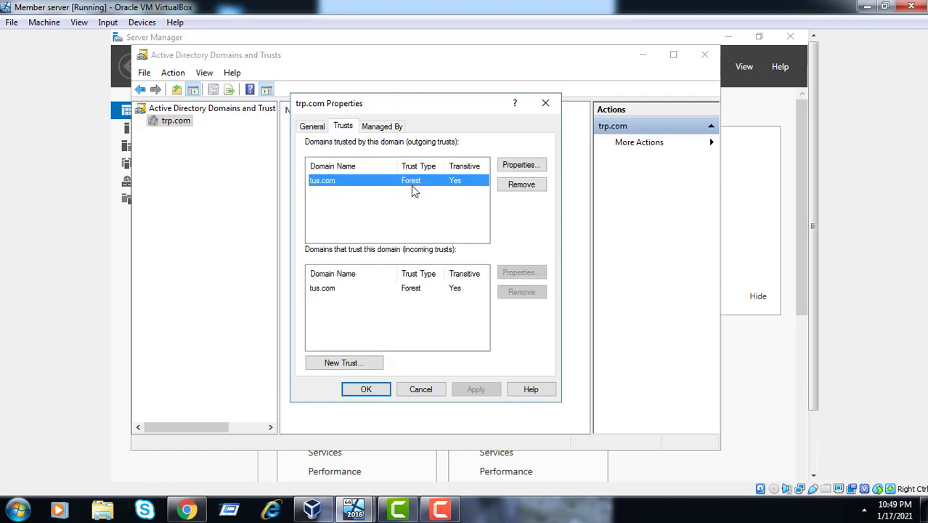
pyautogui.click(414, 289)
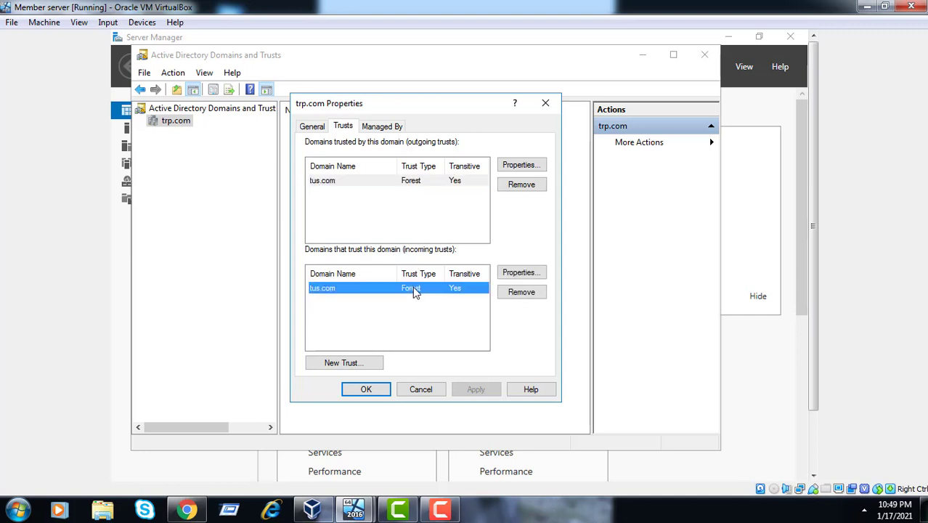
pyautogui.click(365, 390)
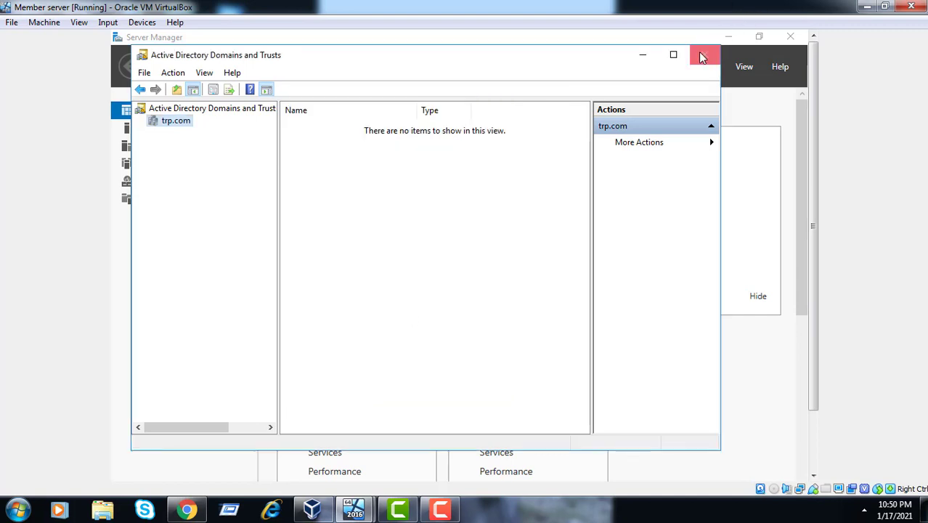
pyautogui.click(702, 57)
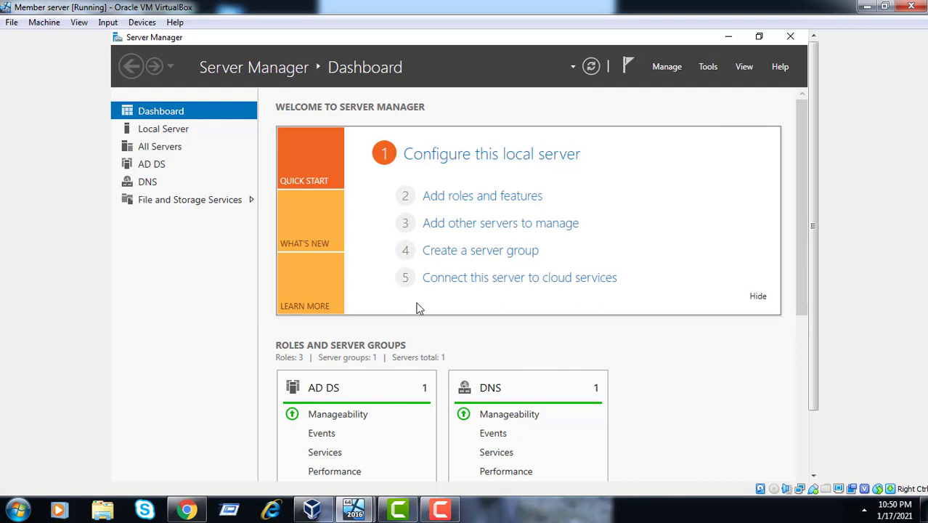
# On the server 2016 VM, close Domains and Trusts and launch Group Policy Management
pyautogui.moveTo(361, 503)
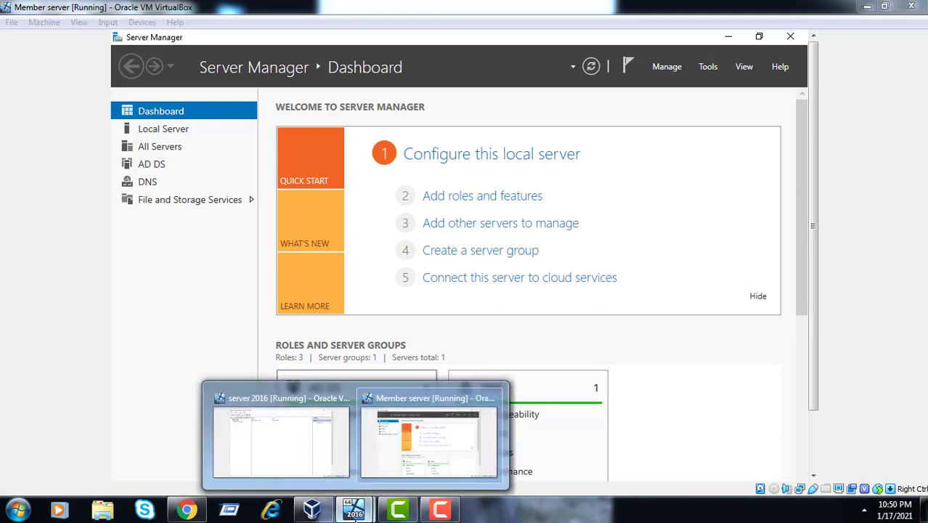
pyautogui.click(334, 473)
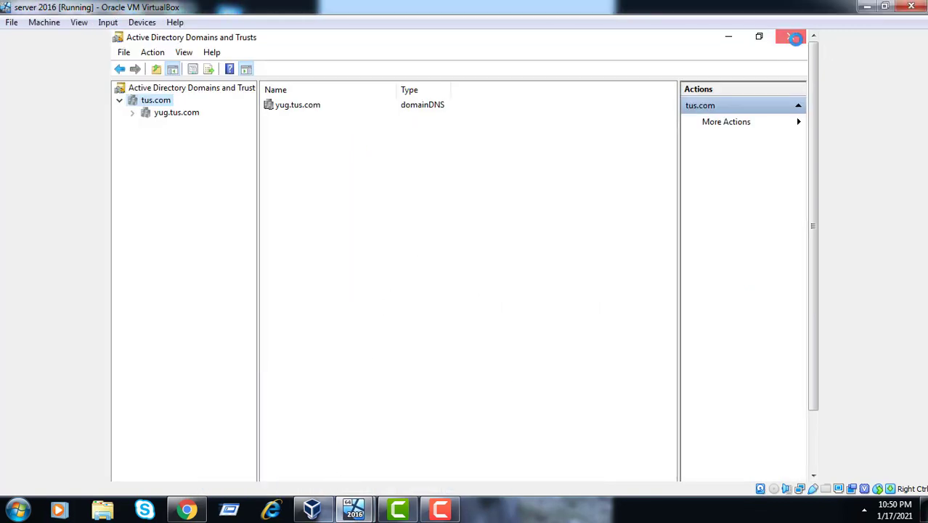
pyautogui.click(779, 38)
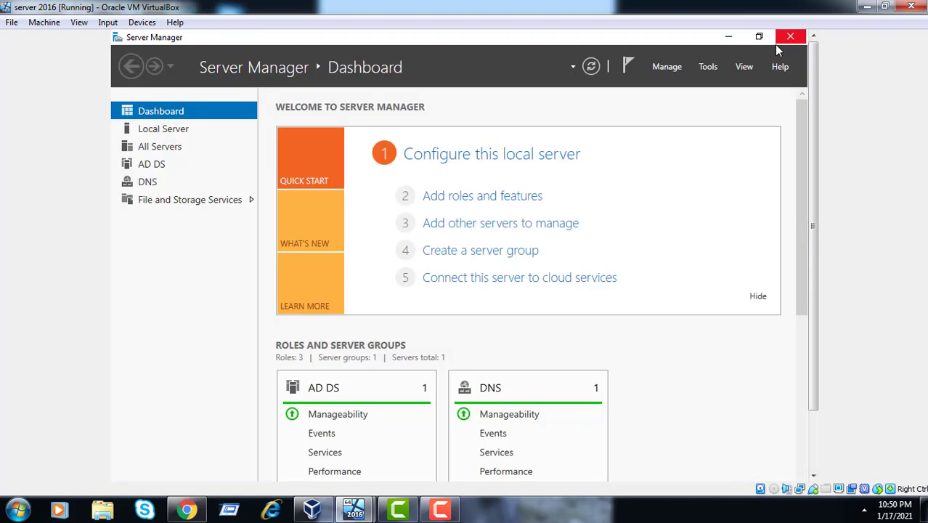
pyautogui.click(708, 66)
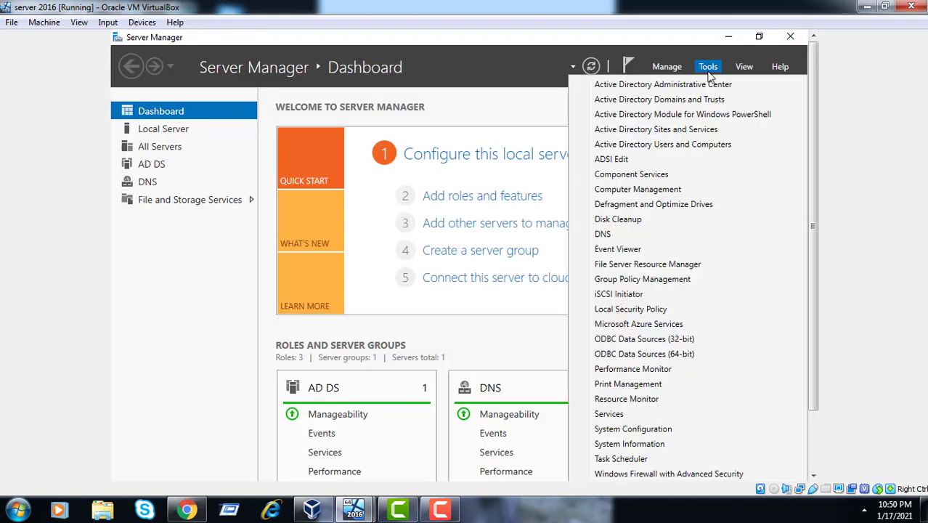
pyautogui.click(639, 280)
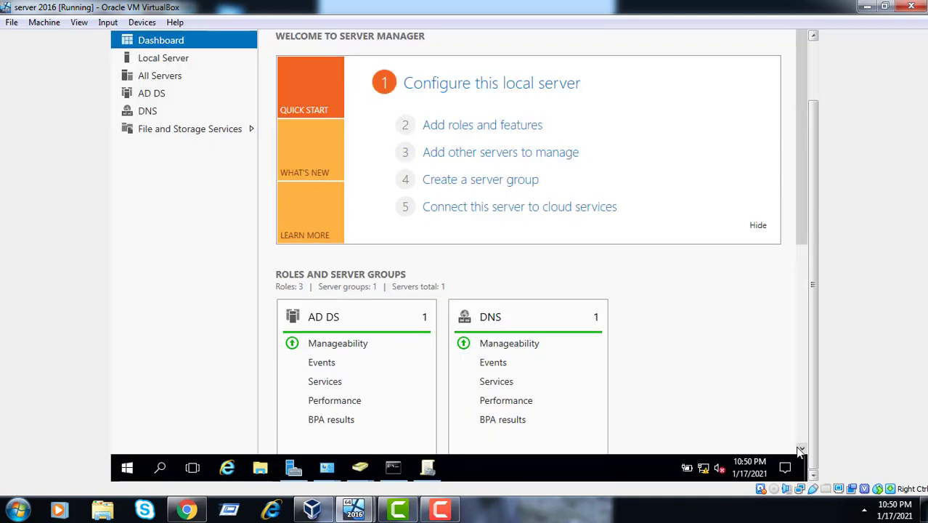
# Open tus.com's Default Domain Controllers Policy for editing
pyautogui.click(429, 469)
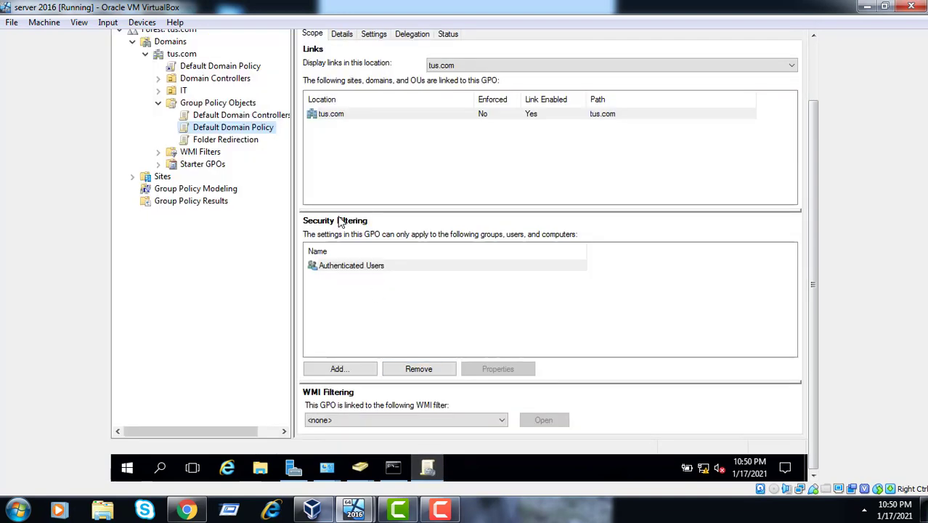
pyautogui.click(235, 116)
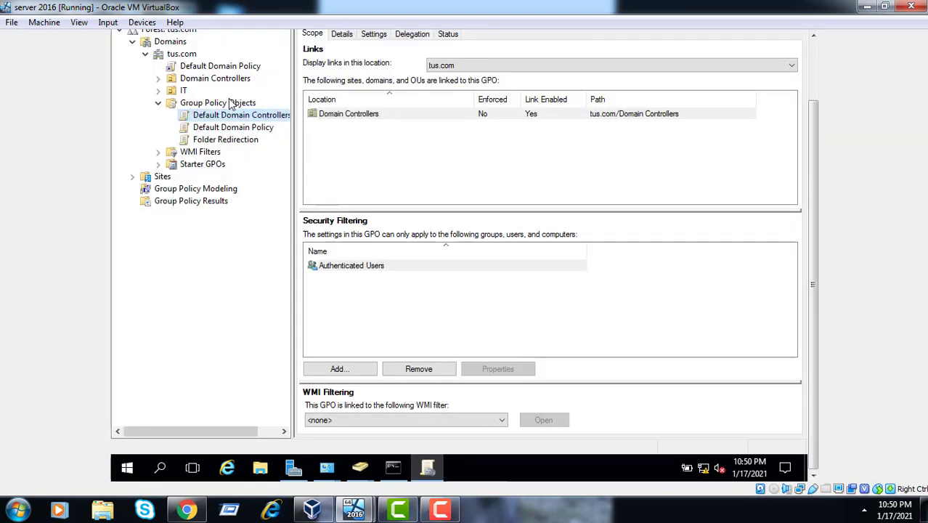
pyautogui.rightClick(226, 117)
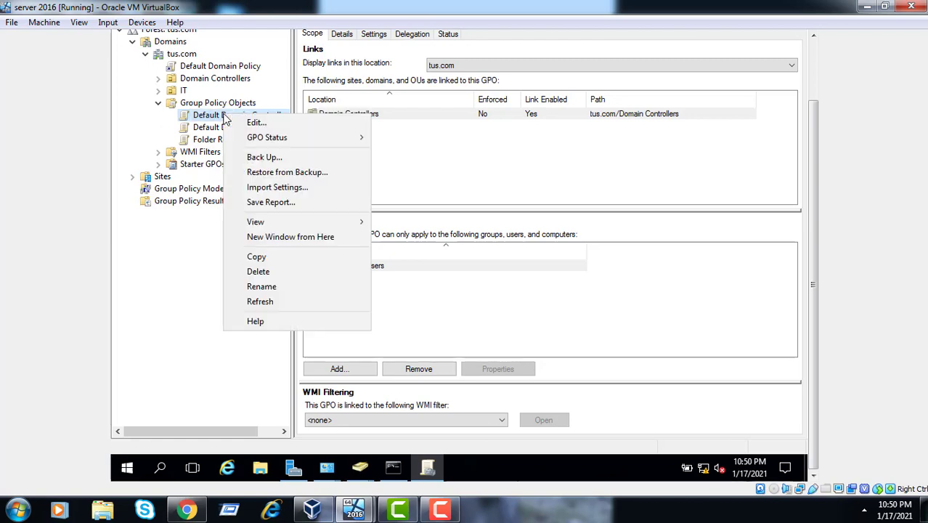
pyautogui.click(250, 123)
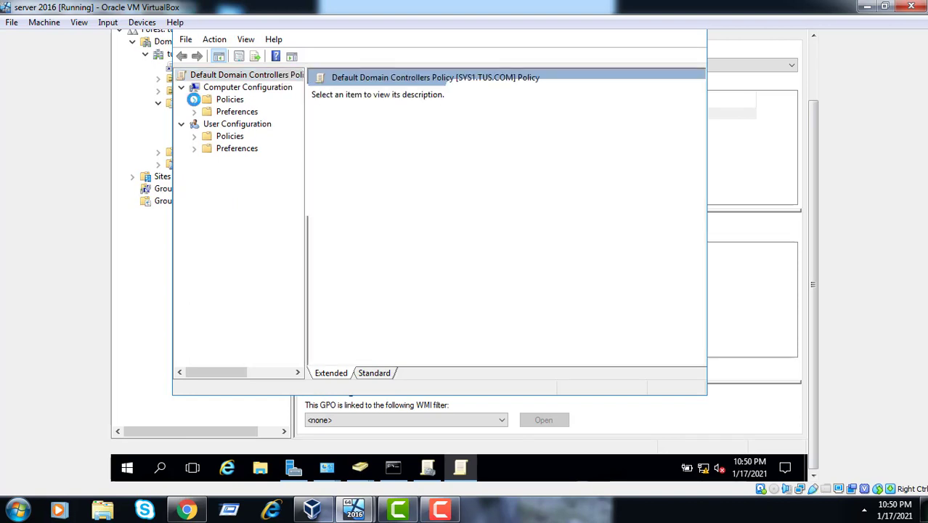
# Expand Computer Configuration Policies through Windows Settings to Security Settings and maximize the editor
pyautogui.click(194, 100)
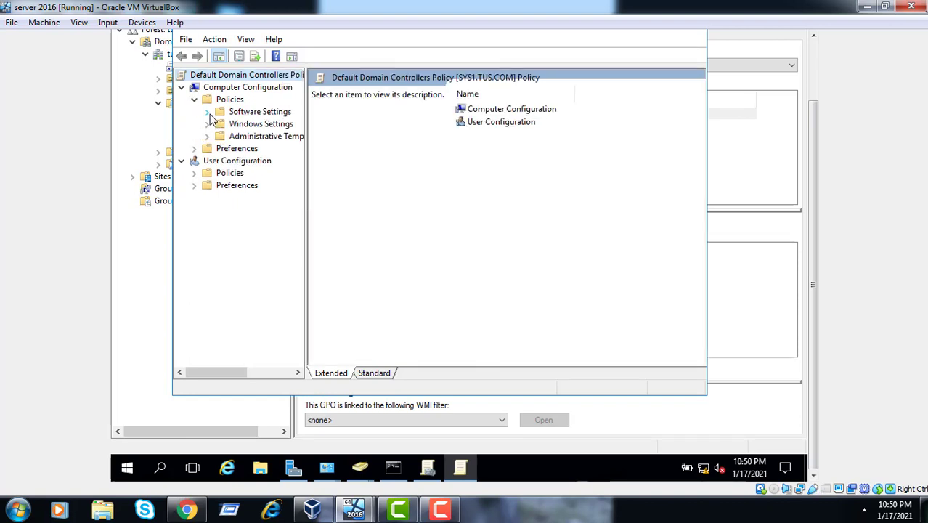
pyautogui.click(208, 112)
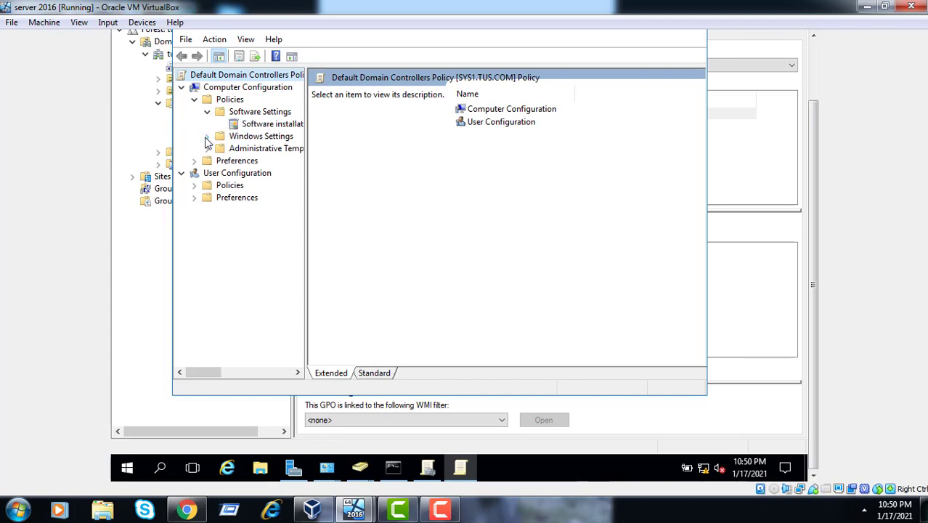
pyautogui.click(207, 137)
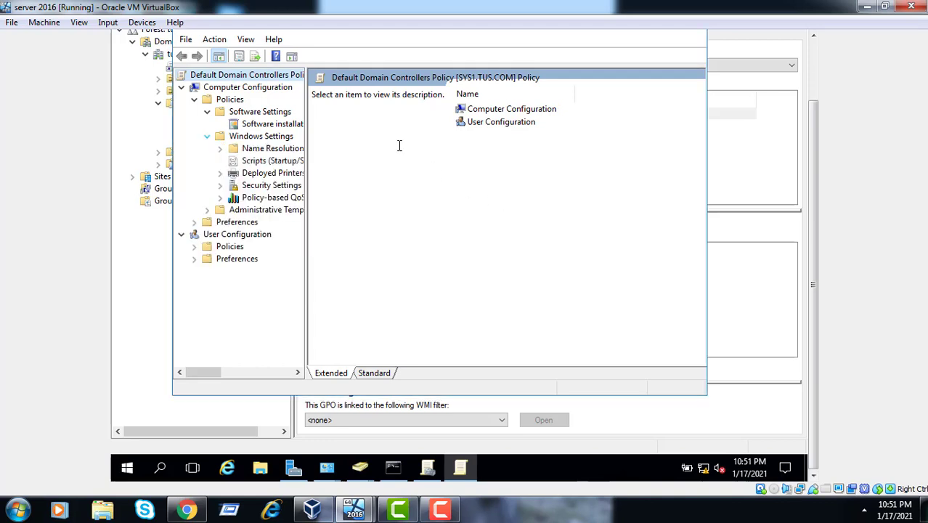
pyautogui.click(220, 185)
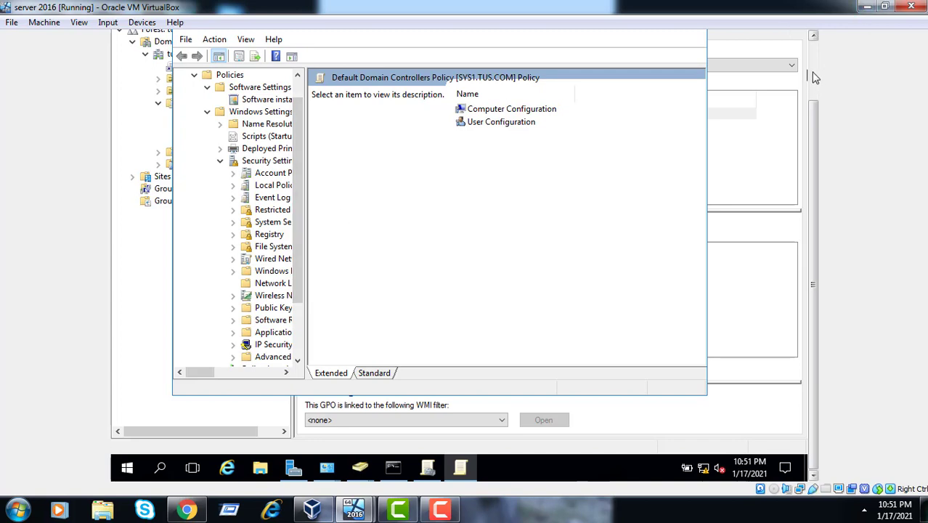
pyautogui.scroll(3, 811, 72)
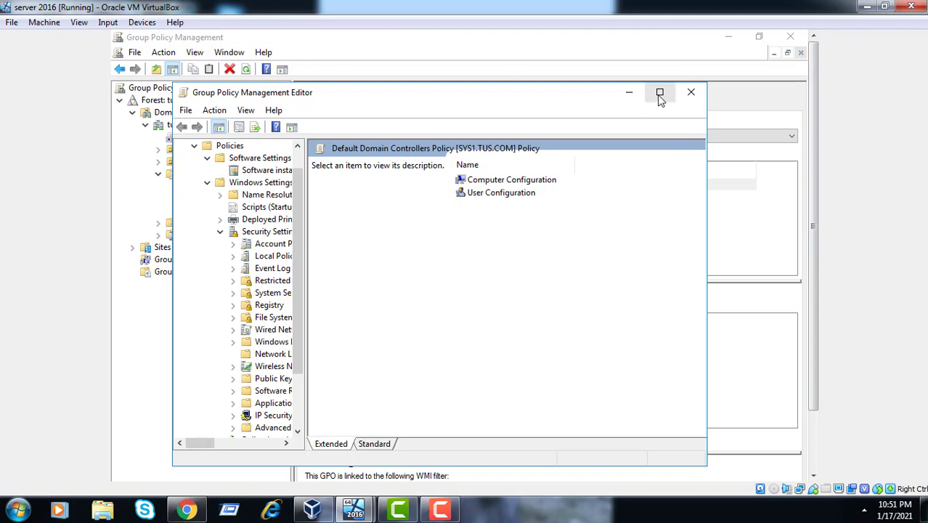
pyautogui.click(659, 93)
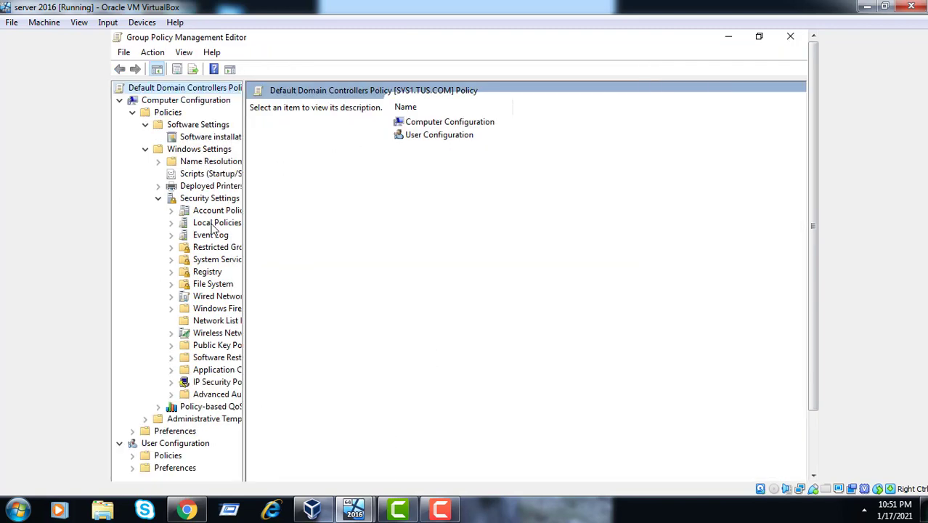
# Expand Account Policies and view the Account Lockout and Kerberos policy settings
pyautogui.click(215, 223)
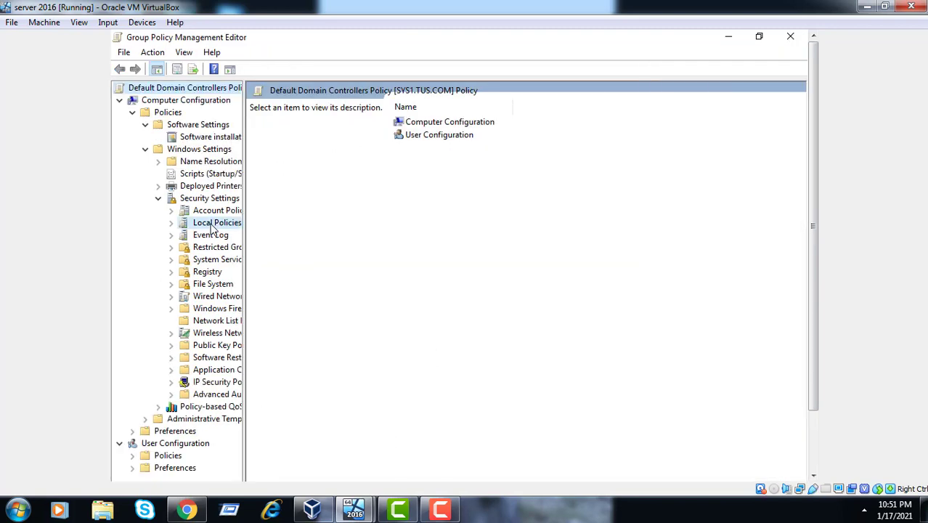
pyautogui.click(211, 213)
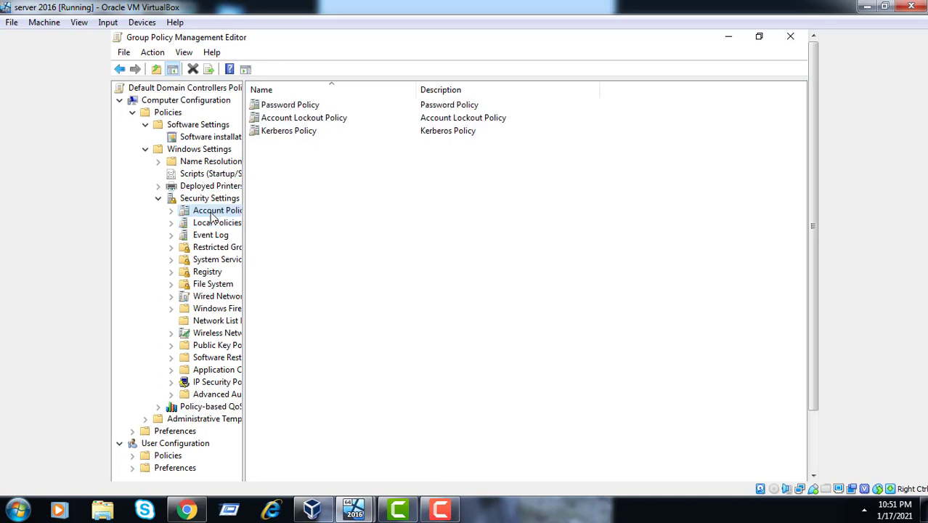
pyautogui.click(172, 212)
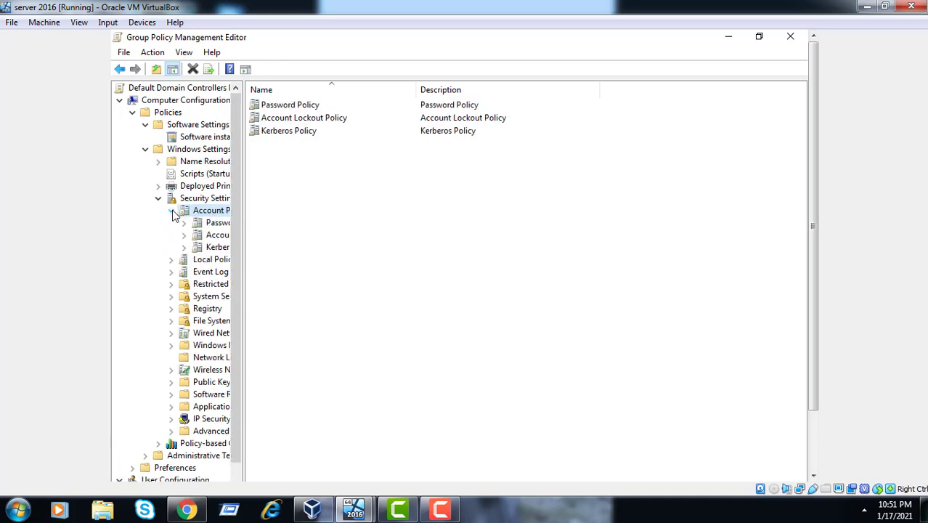
pyautogui.click(217, 237)
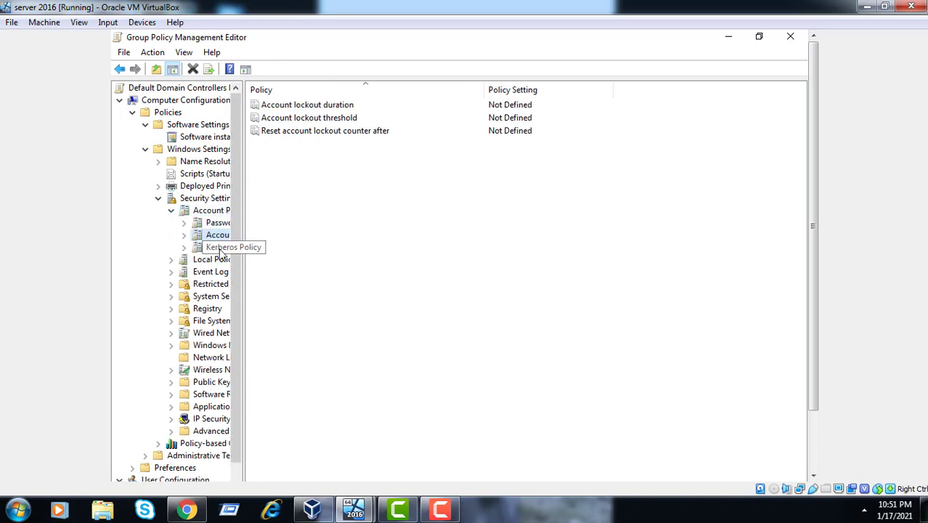
pyautogui.click(220, 249)
# Show User Rights Assignment, select Allow log on locally, widen the tree pane and collapse Account Policies
pyautogui.click(207, 263)
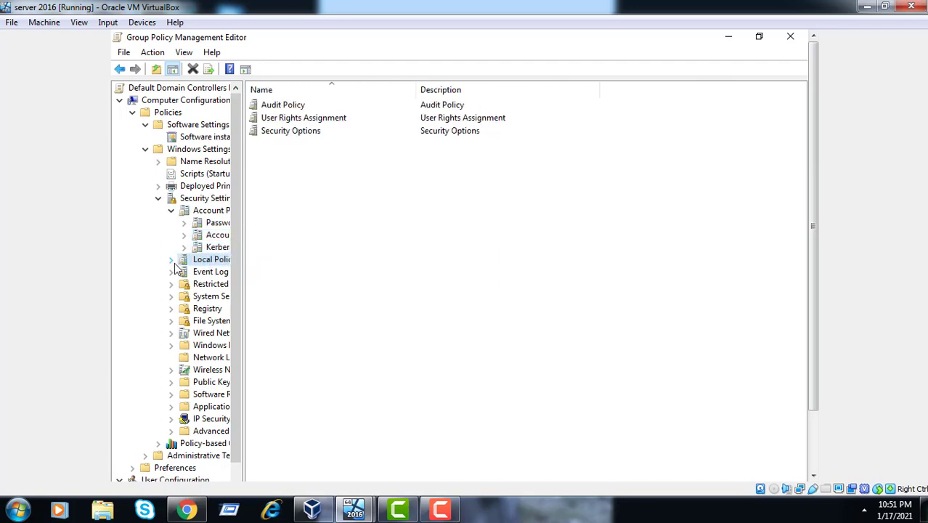
pyautogui.click(172, 261)
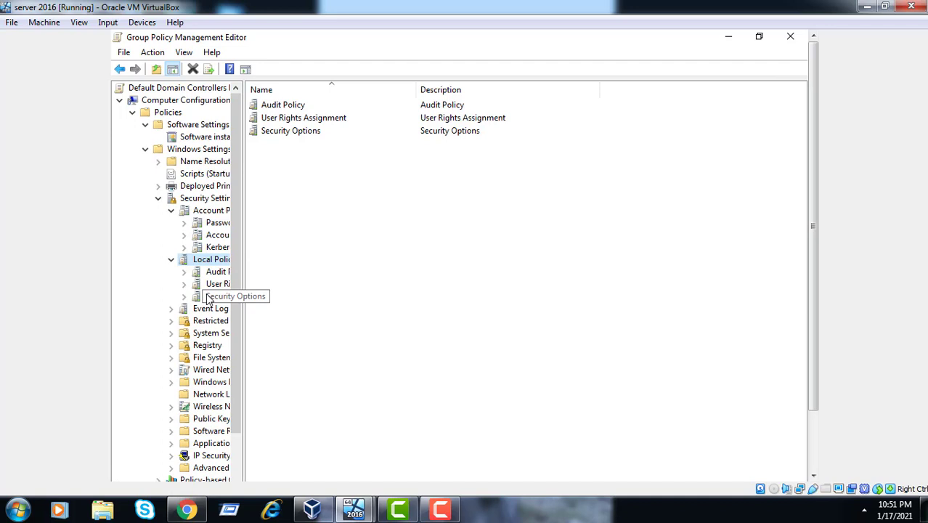
pyautogui.click(216, 288)
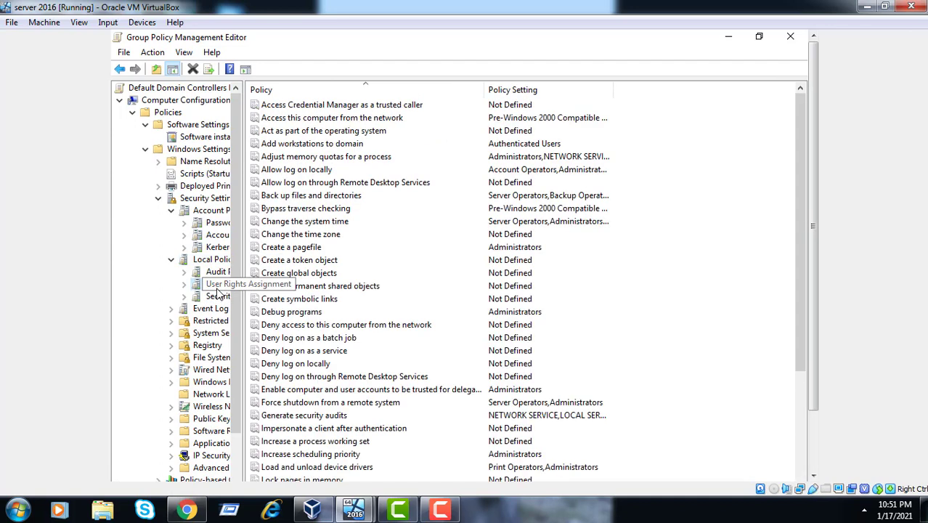
pyautogui.click(330, 171)
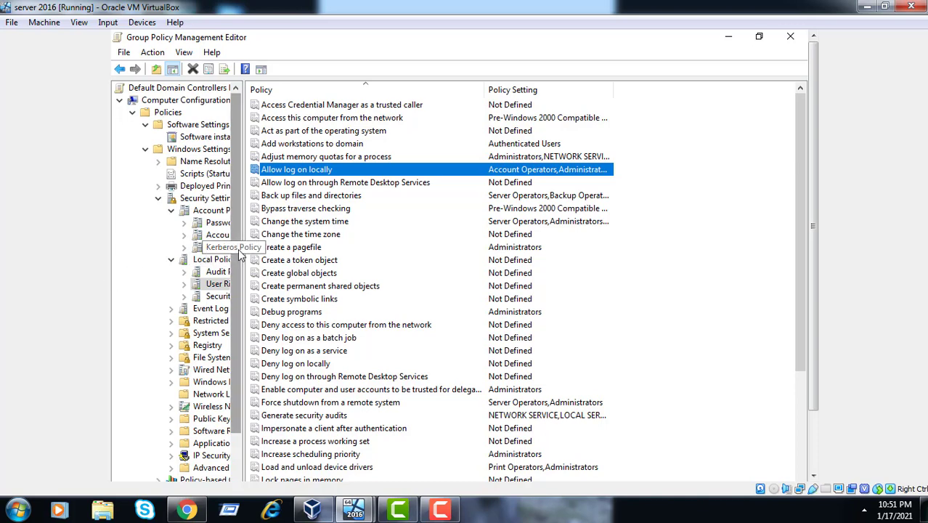
pyautogui.moveTo(241, 233); pyautogui.dragTo(354, 254)
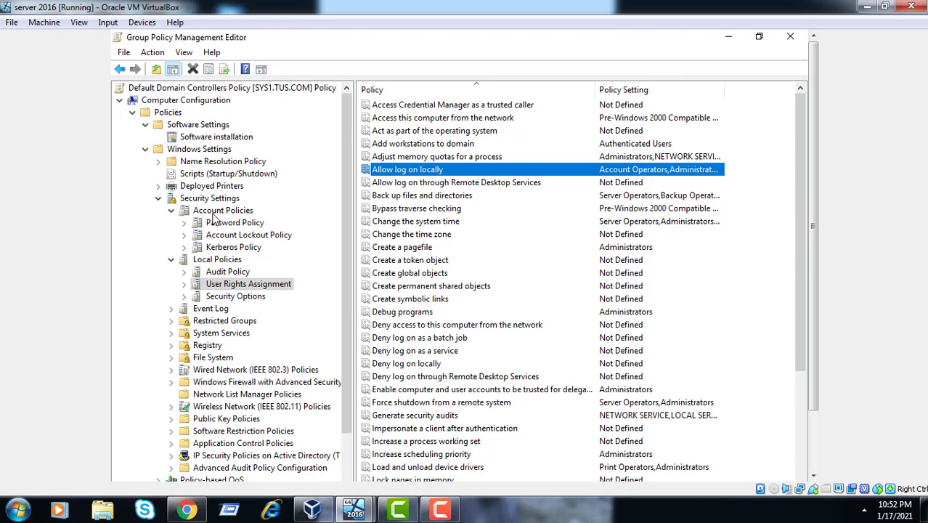
pyautogui.click(172, 211)
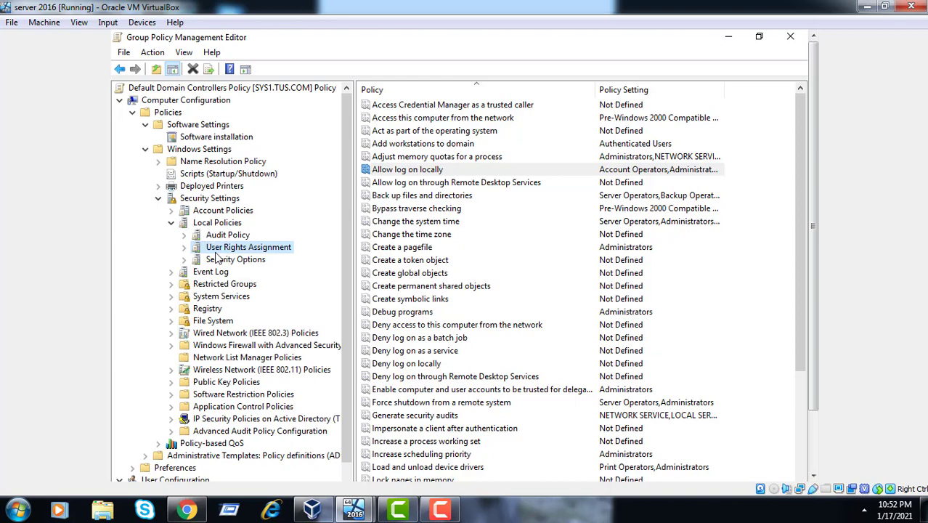
# Open Allow log on locally properties and list all tus.com users and groups in the advanced search
pyautogui.doubleClick(438, 172)
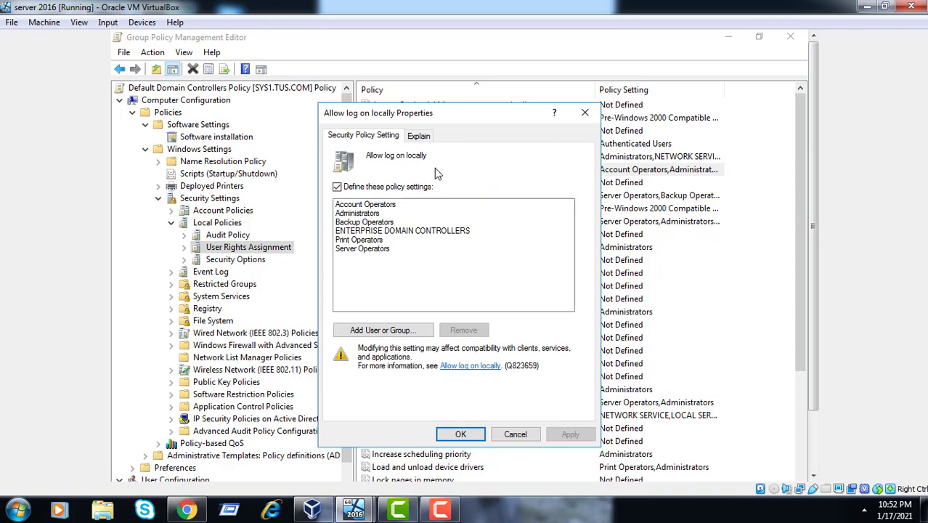
pyautogui.click(366, 250)
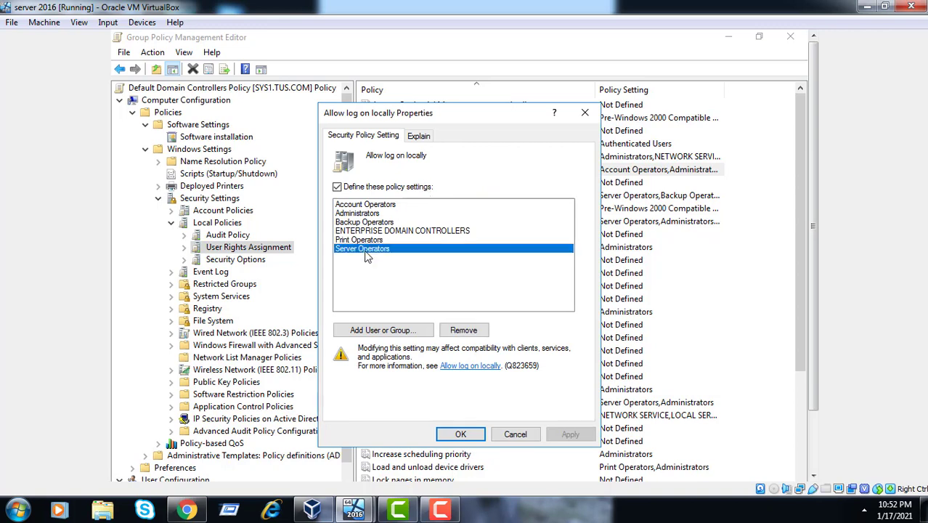
pyautogui.click(362, 329)
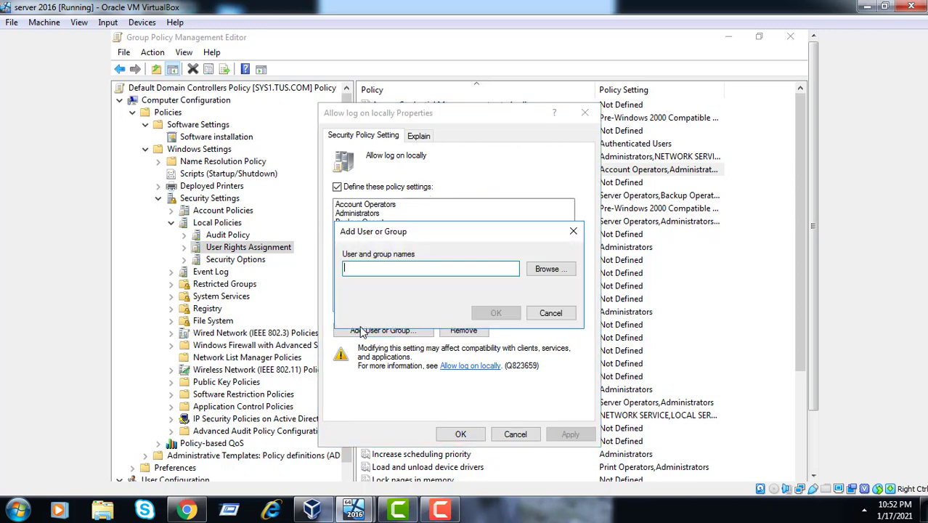
pyautogui.click(561, 268)
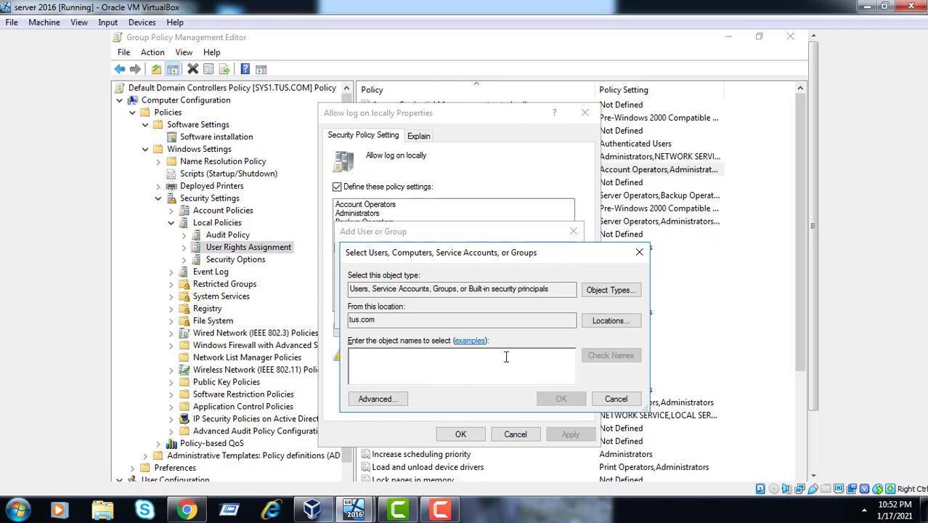
pyautogui.click(368, 399)
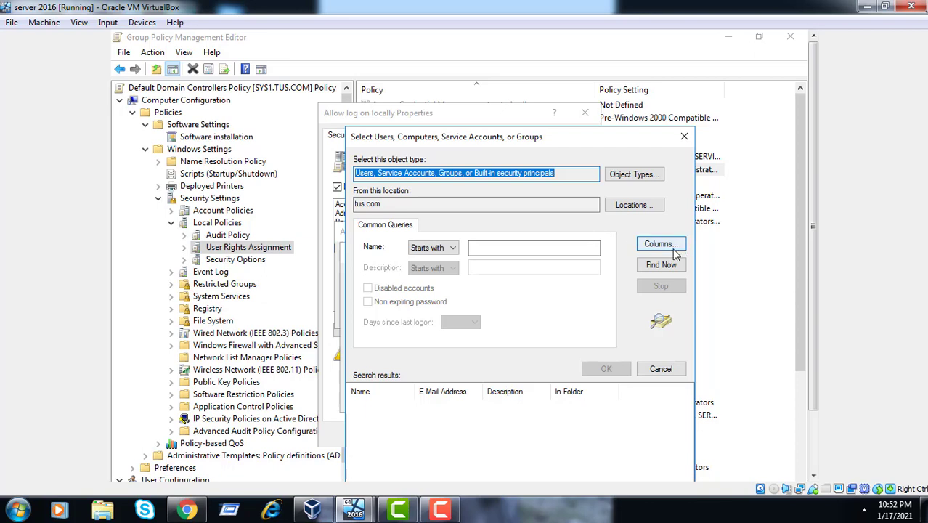
pyautogui.click(660, 267)
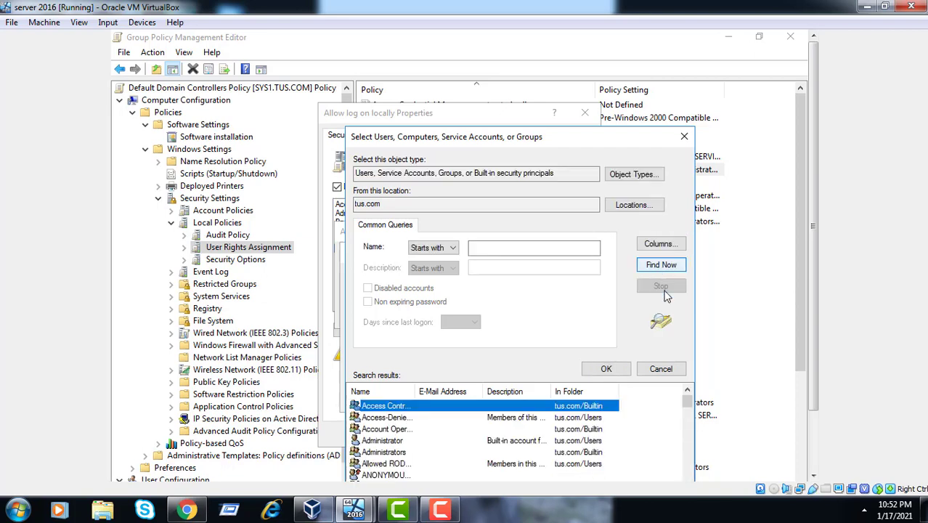
# Close the search, enter a user name and check it; it isn't found in tus.com
pyautogui.scroll(-9, 689, 462)
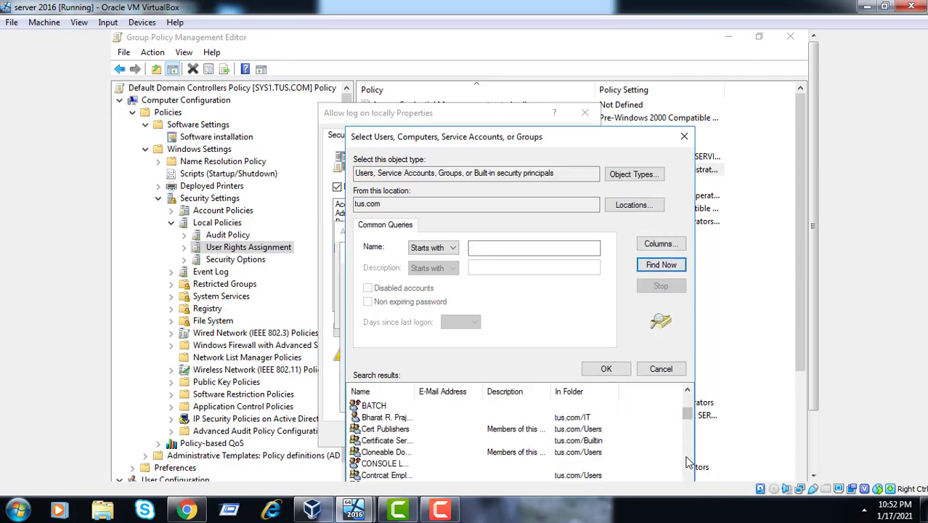
pyautogui.scroll(-3, 689, 462)
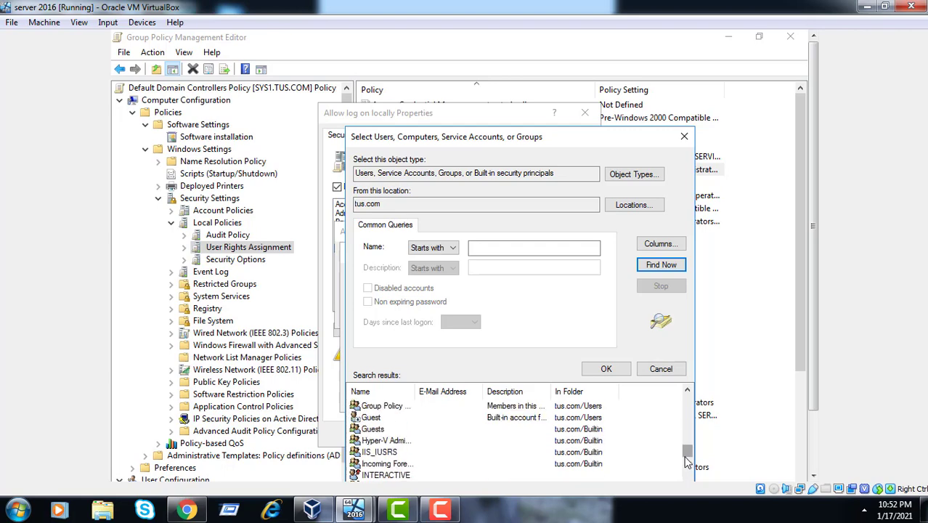
pyautogui.click(682, 138)
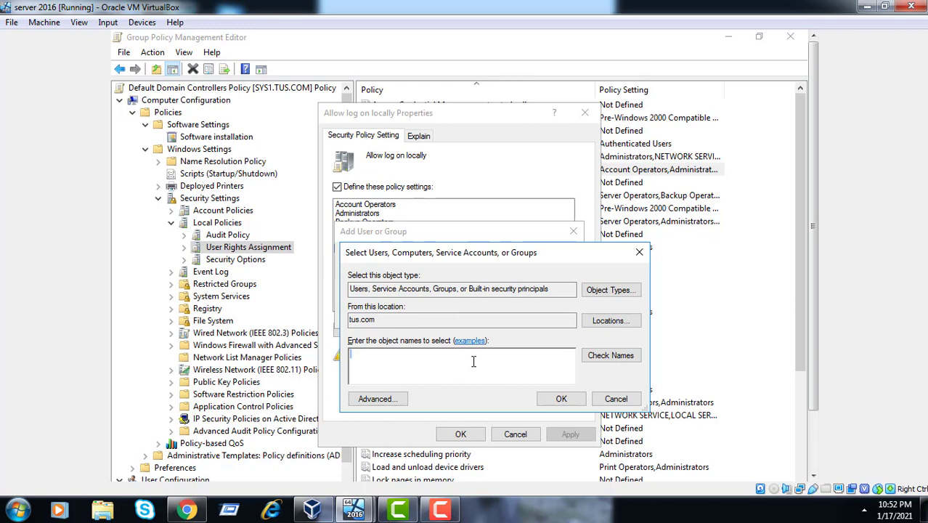
pyautogui.write('bhavik')
pyautogui.click(592, 359)
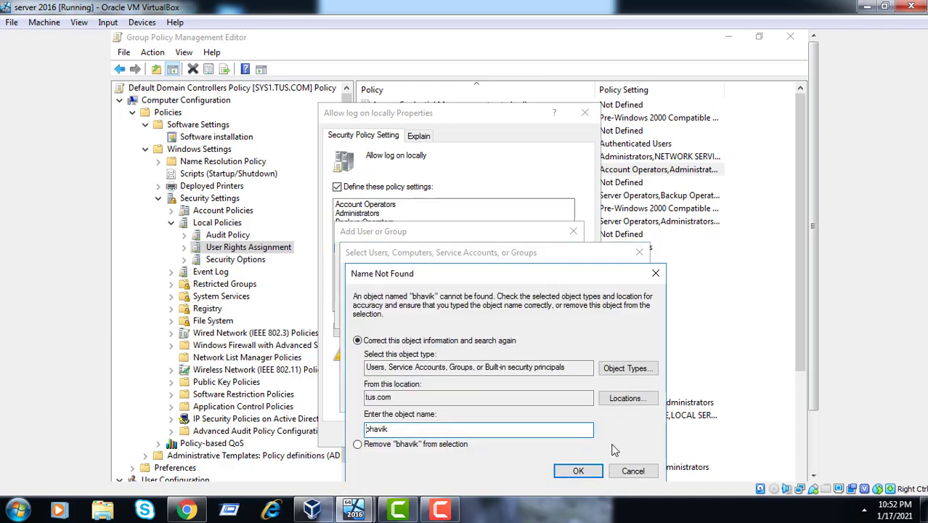
pyautogui.click(630, 471)
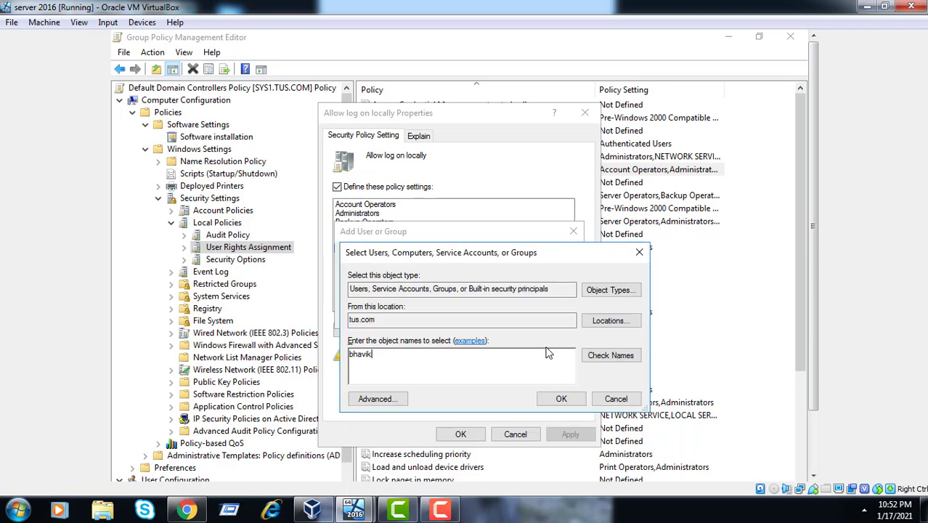
# Switch the account search location to trp.com and resolve the user's name there
pyautogui.click(615, 400)
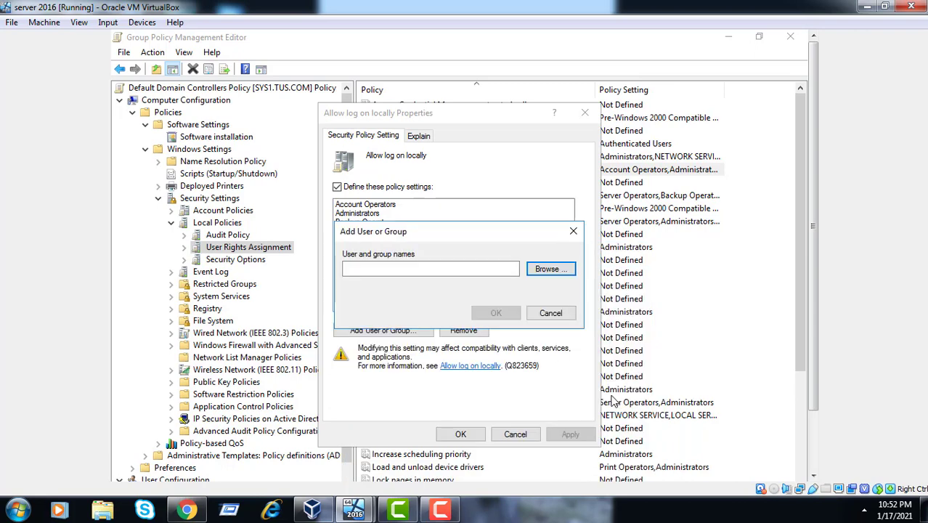
pyautogui.click(546, 271)
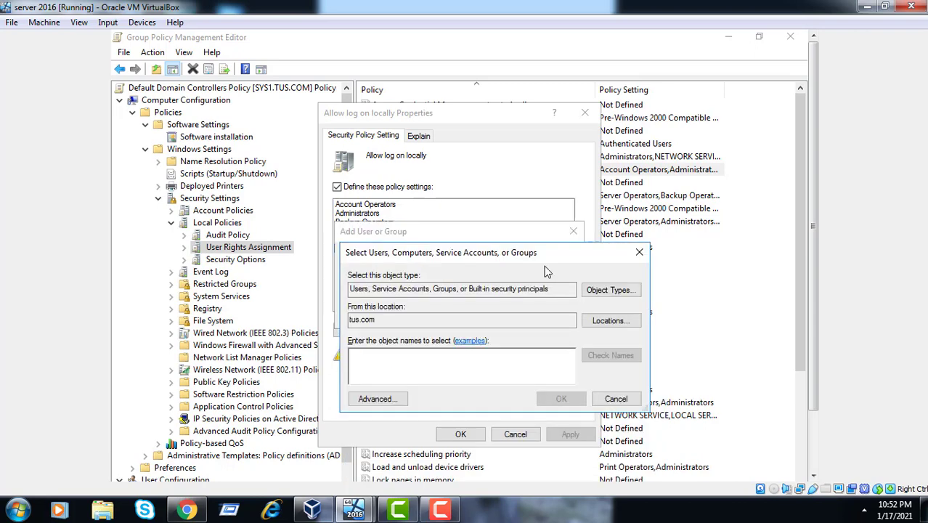
pyautogui.click(603, 322)
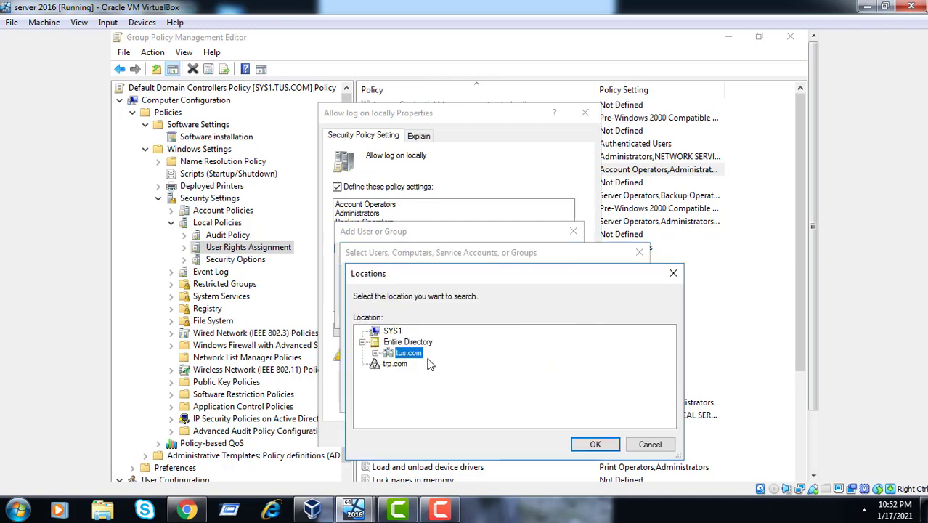
pyautogui.click(402, 368)
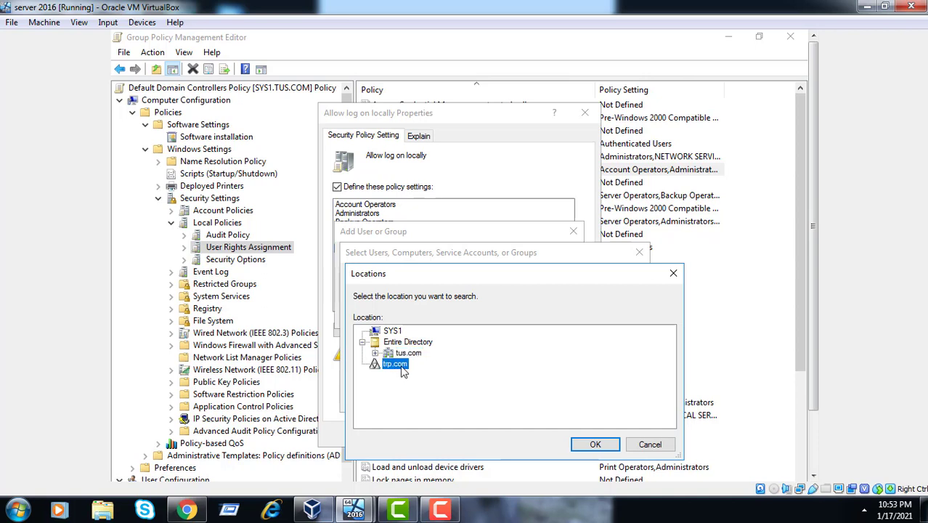
pyautogui.click(591, 443)
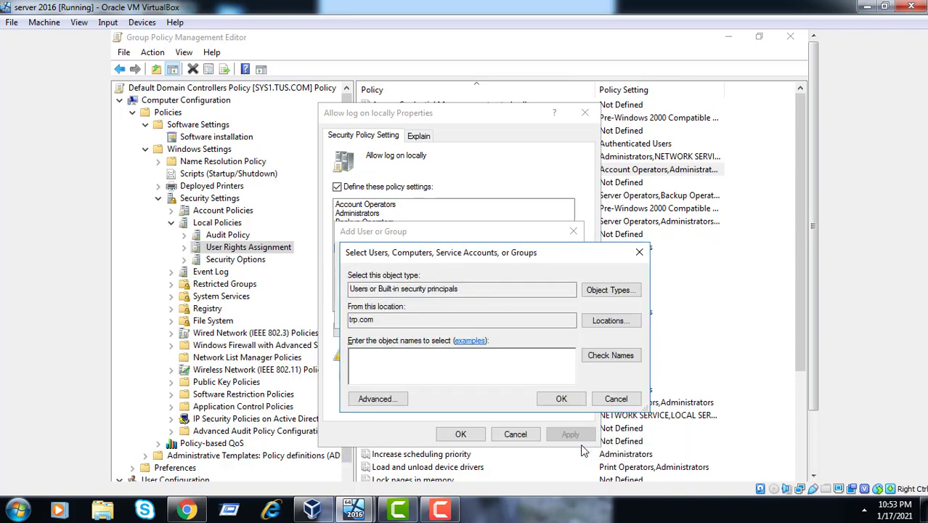
pyautogui.click(514, 363)
pyautogui.click(609, 355)
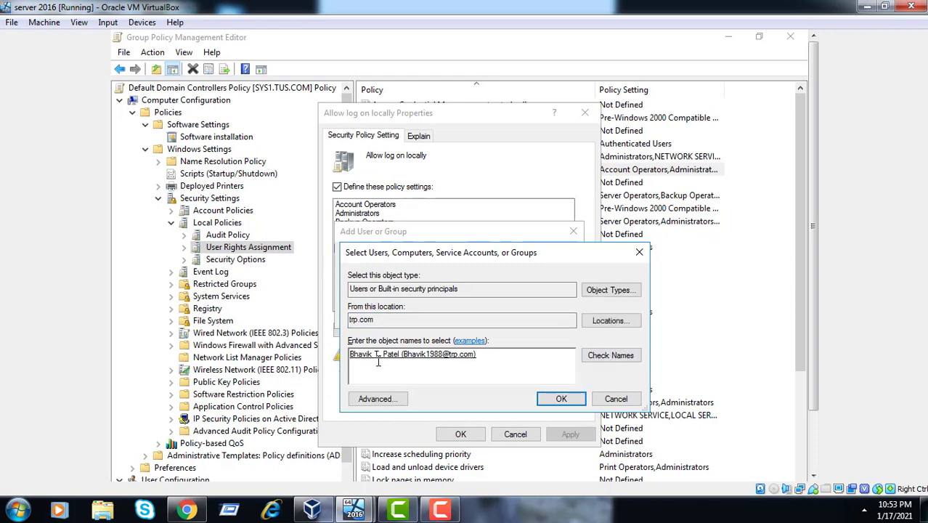
pyautogui.click(573, 402)
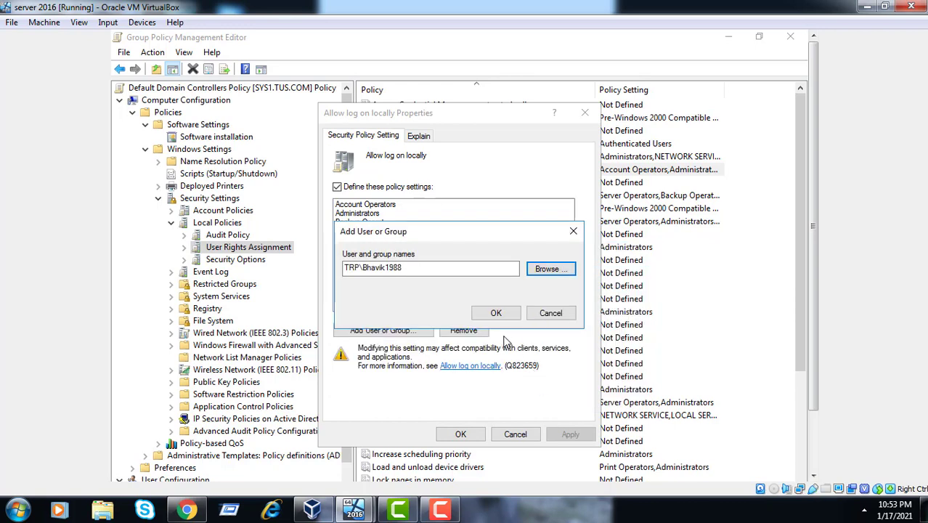
# Add the trp.com user to Allow log on locally, then apply and close the properties
pyautogui.click(500, 314)
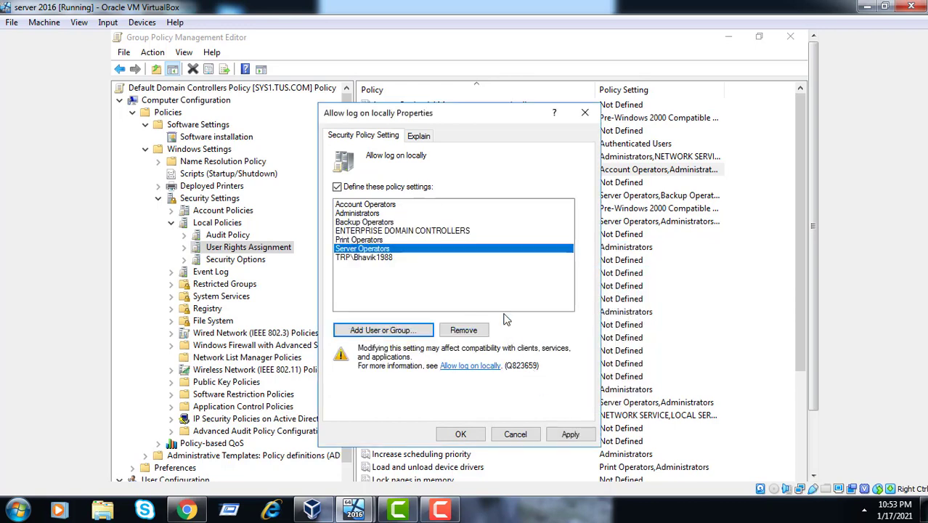
pyautogui.click(389, 267)
pyautogui.click(388, 258)
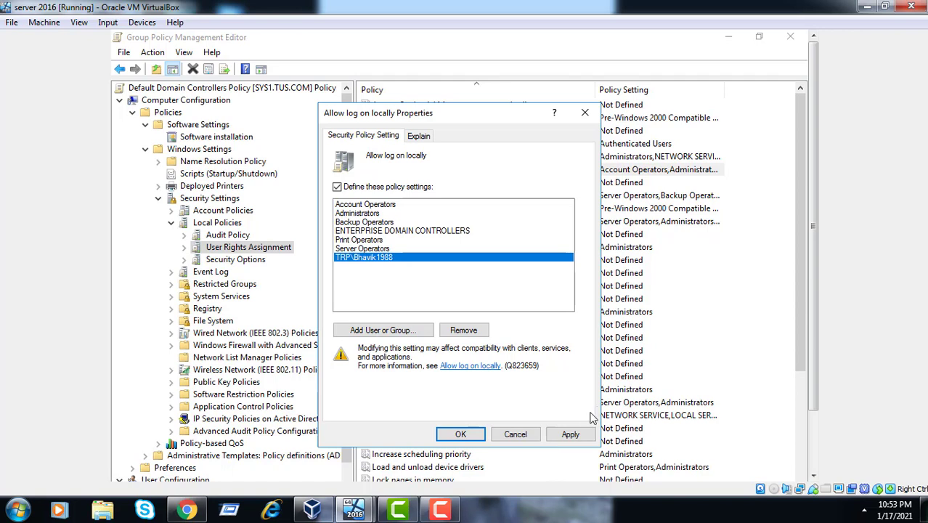
pyautogui.click(572, 433)
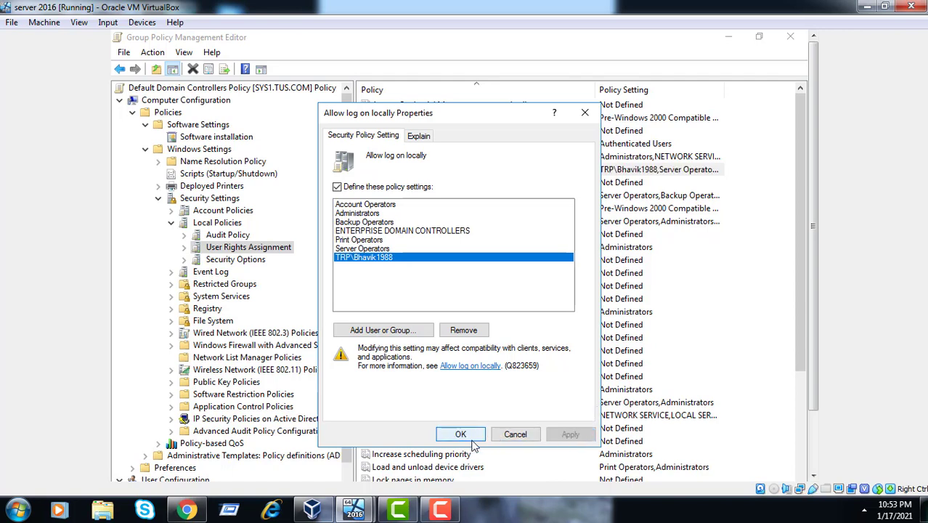
pyautogui.click(468, 438)
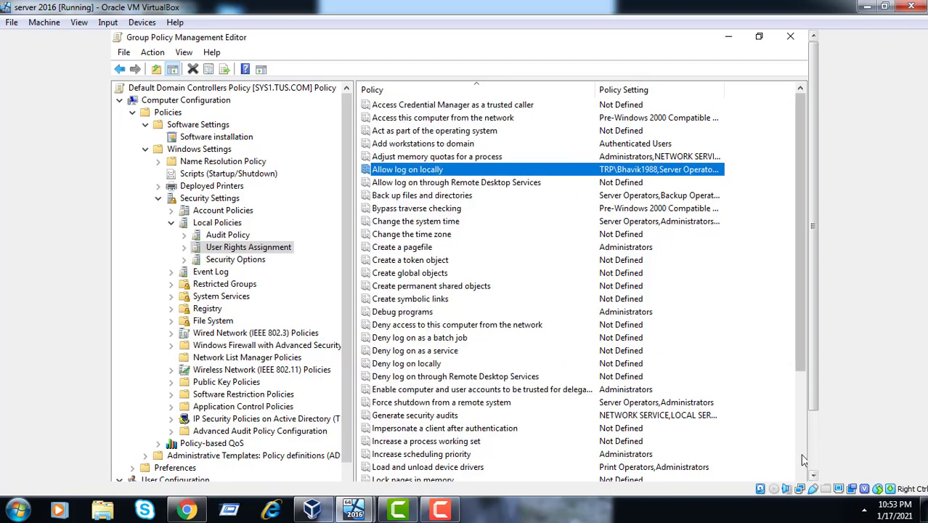
pyautogui.scroll(-5, 802, 455)
pyautogui.scroll(-2, 812, 459)
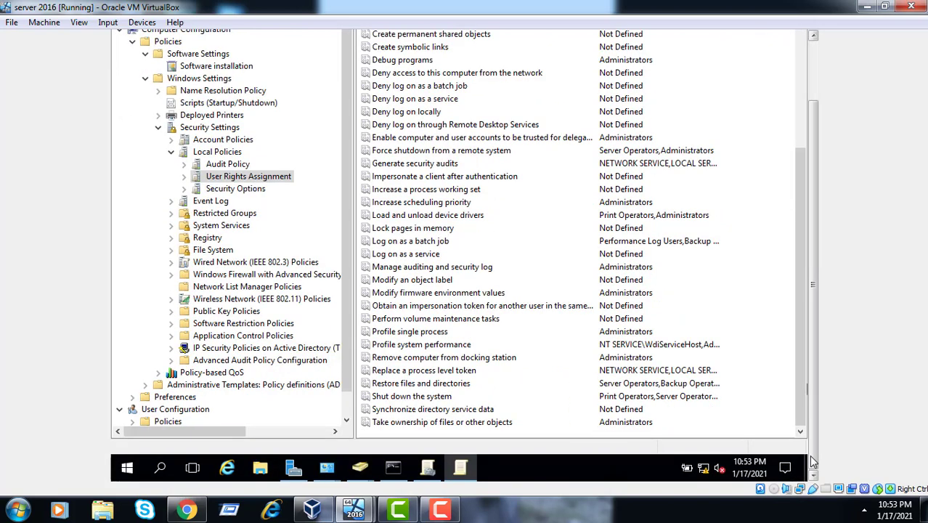
# Run gpupdate/force in the administrator Command Prompt, then switch to the Member server VM
pyautogui.click(398, 466)
pyautogui.click(419, 375)
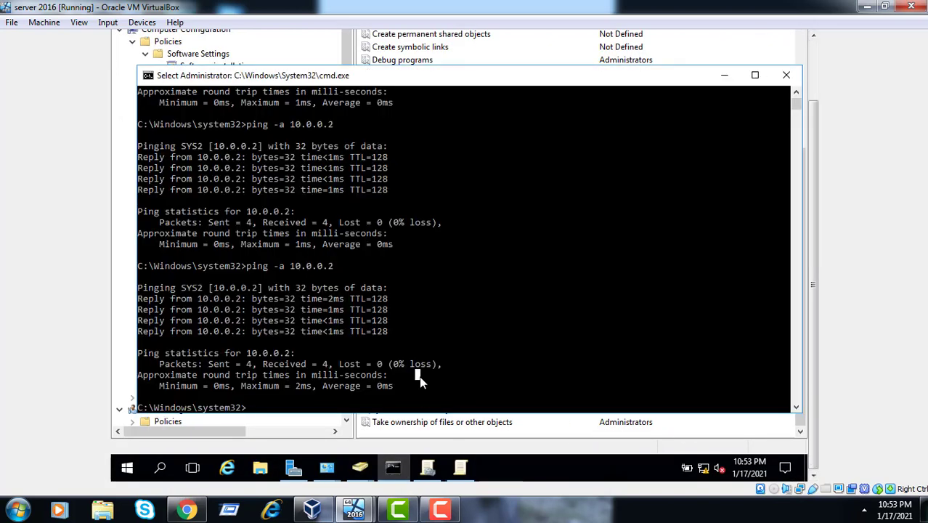
pyautogui.write('gpu')
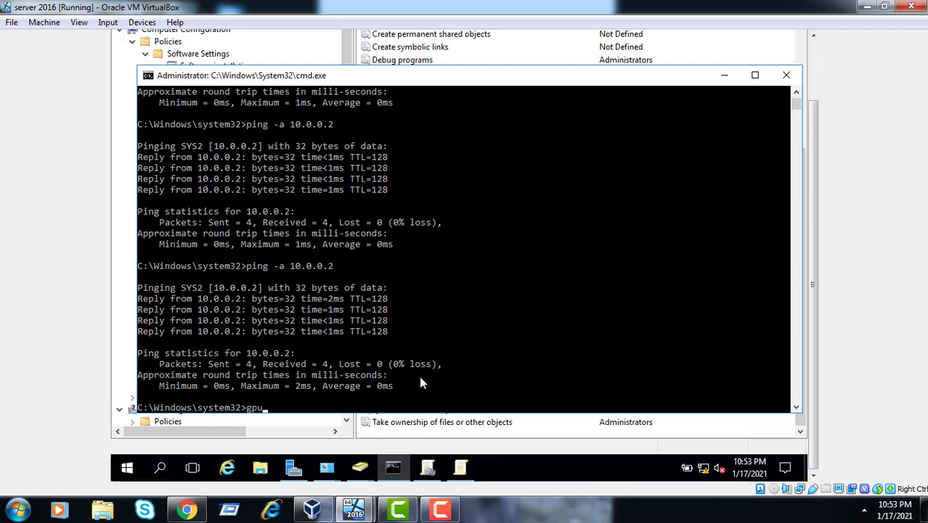
pyautogui.write('pdate/force')
pyautogui.press('Return')
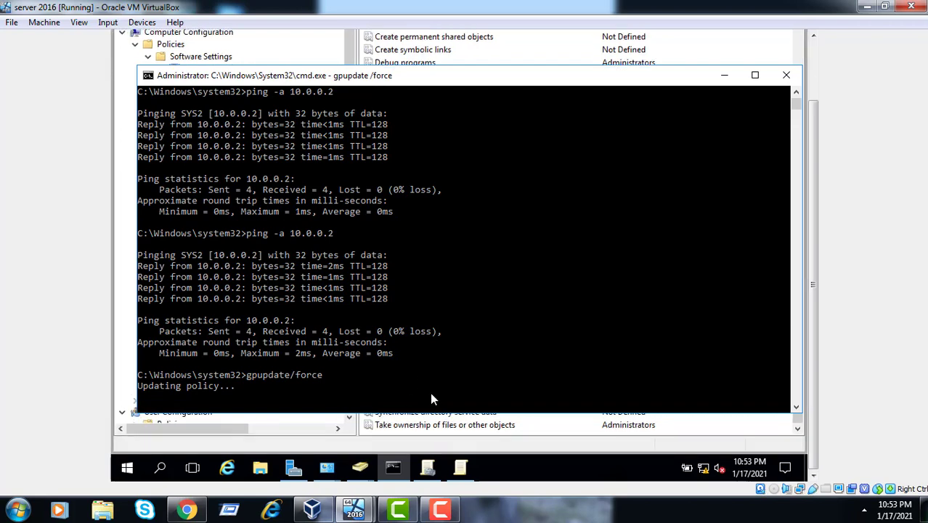
pyautogui.click(354, 511)
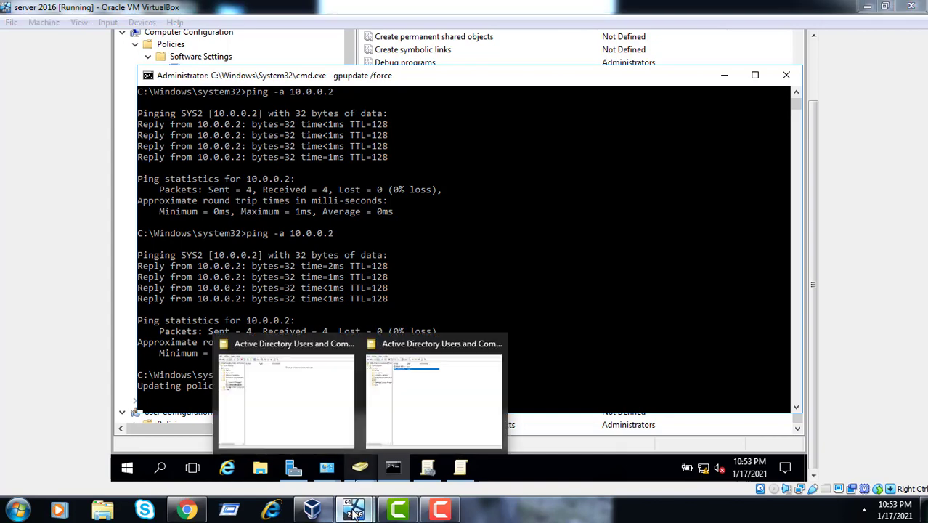
pyautogui.click(474, 425)
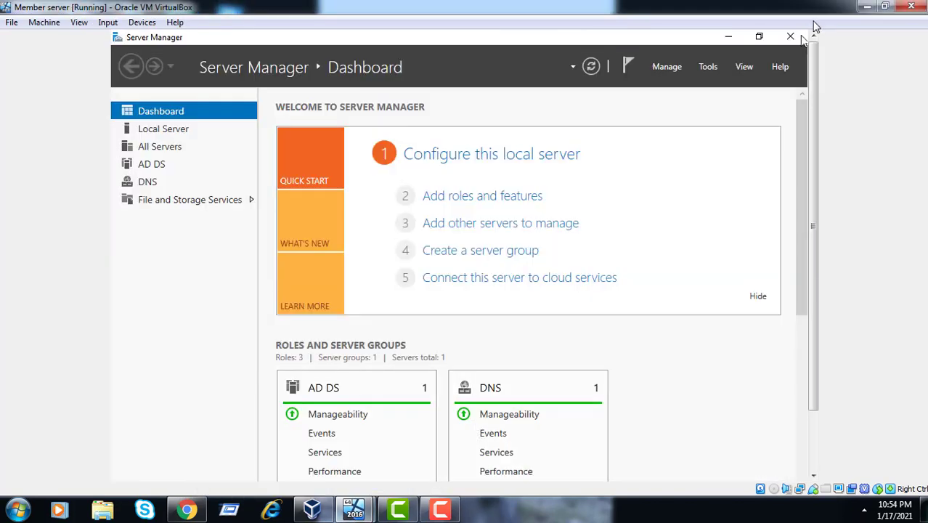
# Launch Group Policy Management from Server Manager's Tools menu on the member server
pyautogui.click(709, 67)
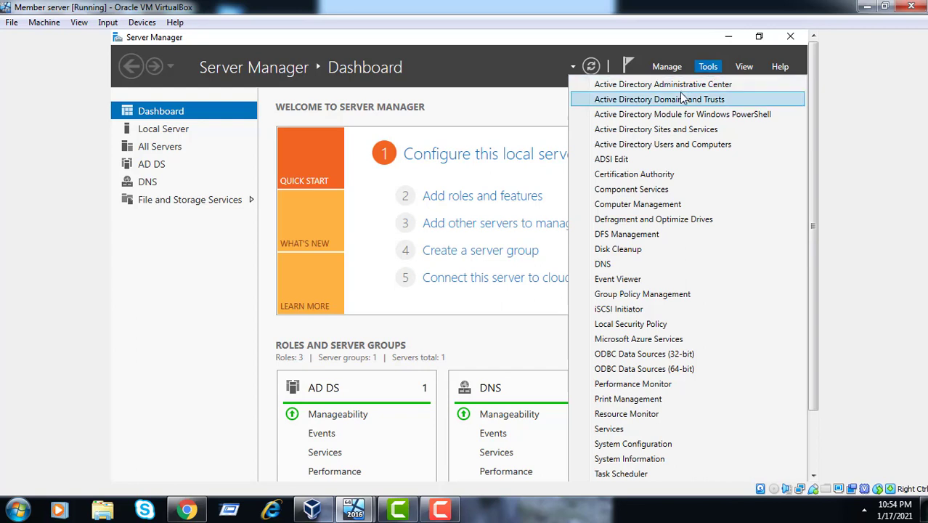
pyautogui.click(639, 294)
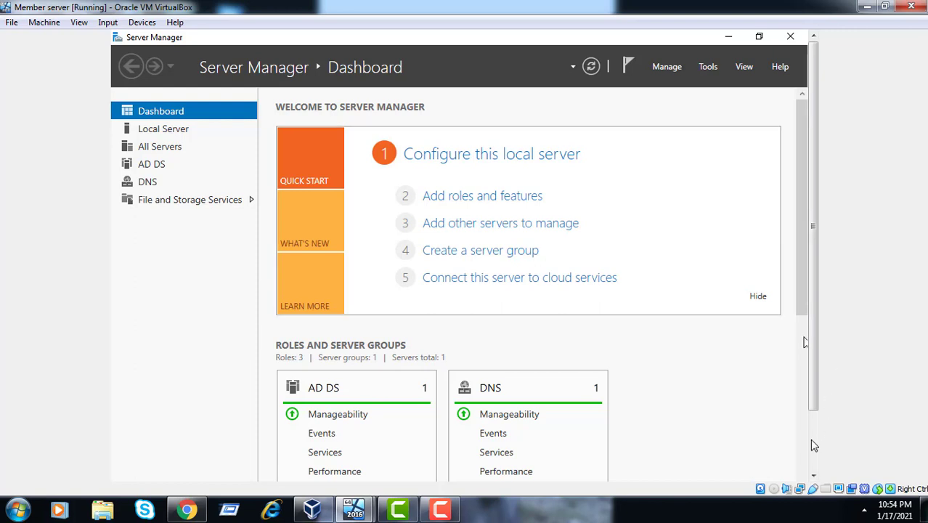
pyautogui.scroll(-2, 802, 439)
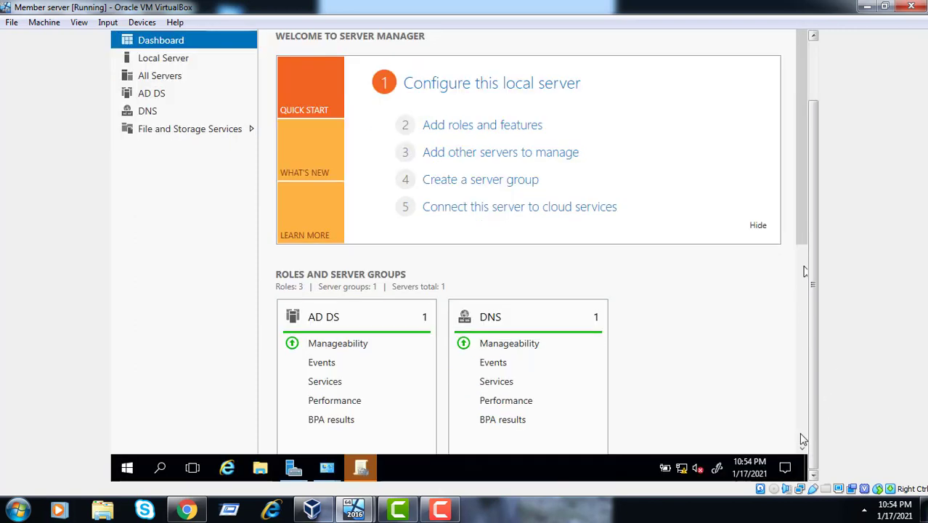
pyautogui.click(361, 468)
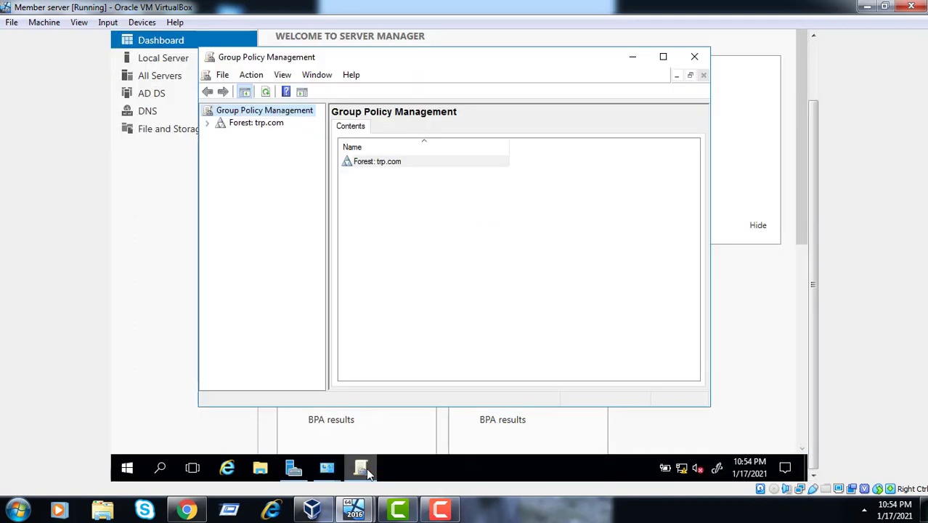
# Expand Forest trp.com > Domains > trp.com > Domain Controllers and select Default Domain Controllers Policy
pyautogui.click(207, 123)
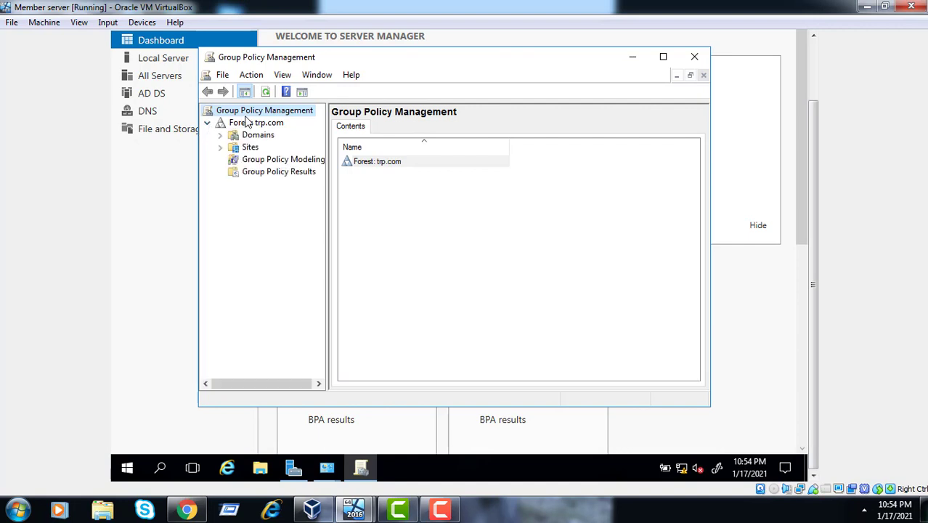
pyautogui.click(247, 124)
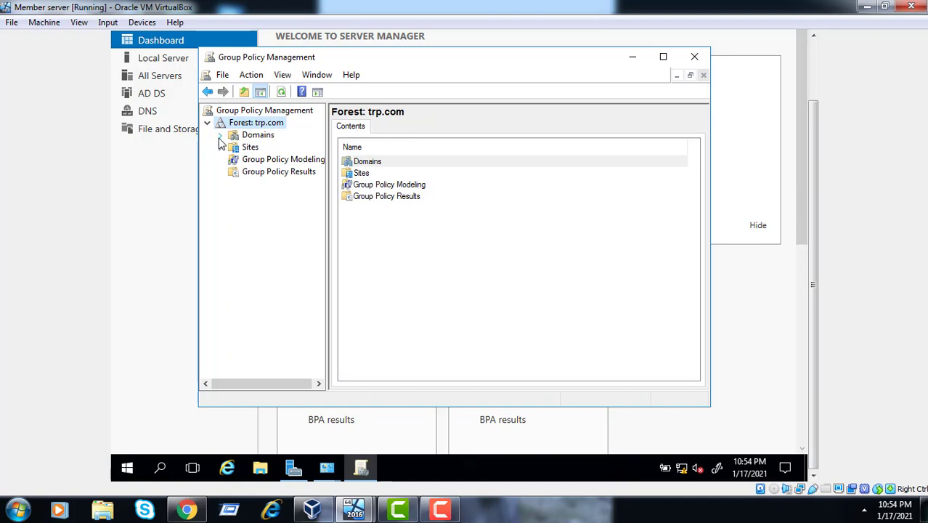
pyautogui.click(220, 136)
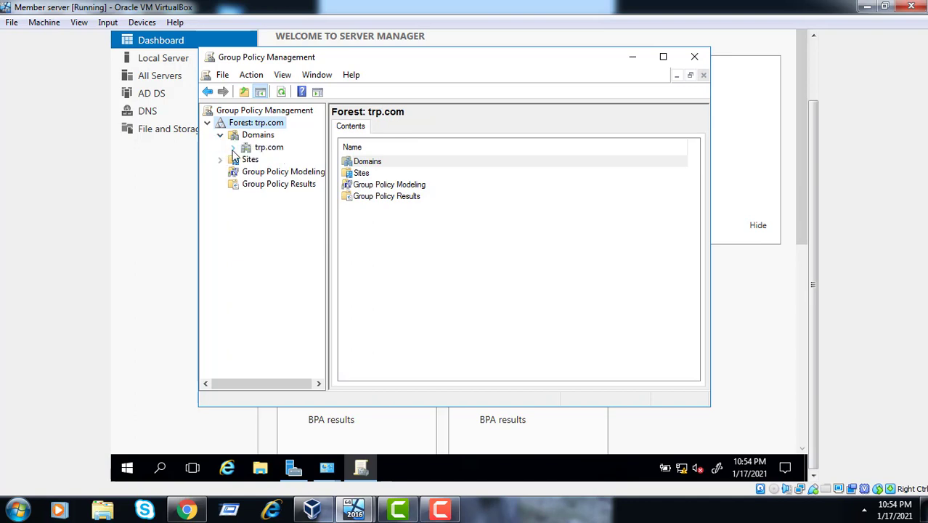
pyautogui.click(232, 147)
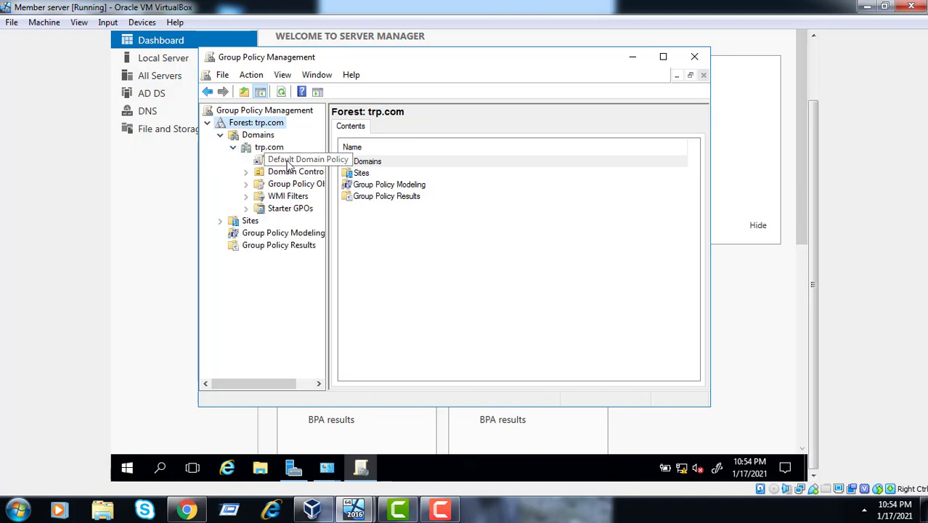
pyautogui.click(245, 172)
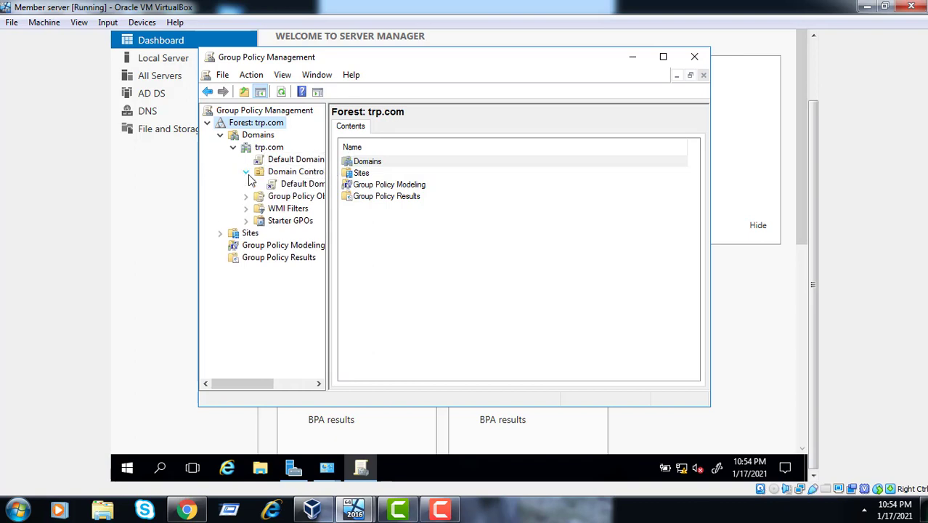
pyautogui.click(315, 186)
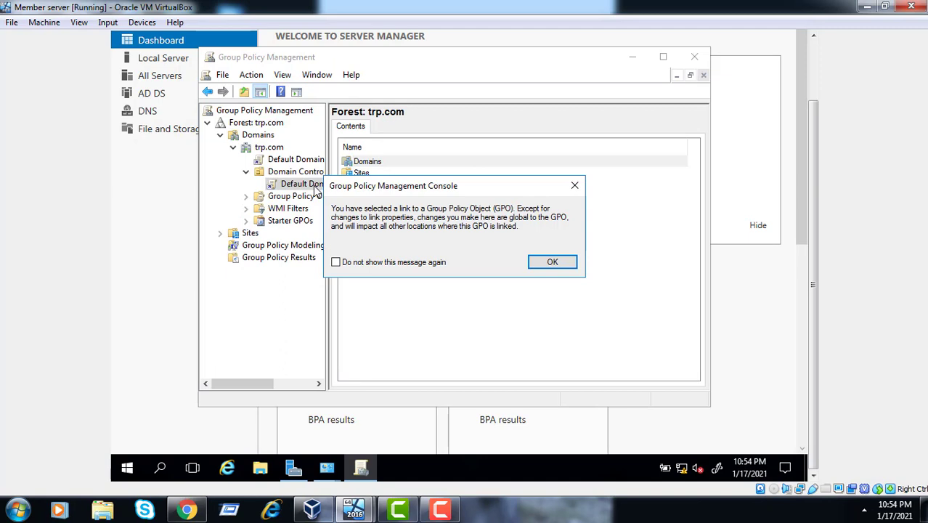
# Dismiss the GPO link warning and open trp.com's Default Domain Controllers Policy for editing
pyautogui.click(554, 262)
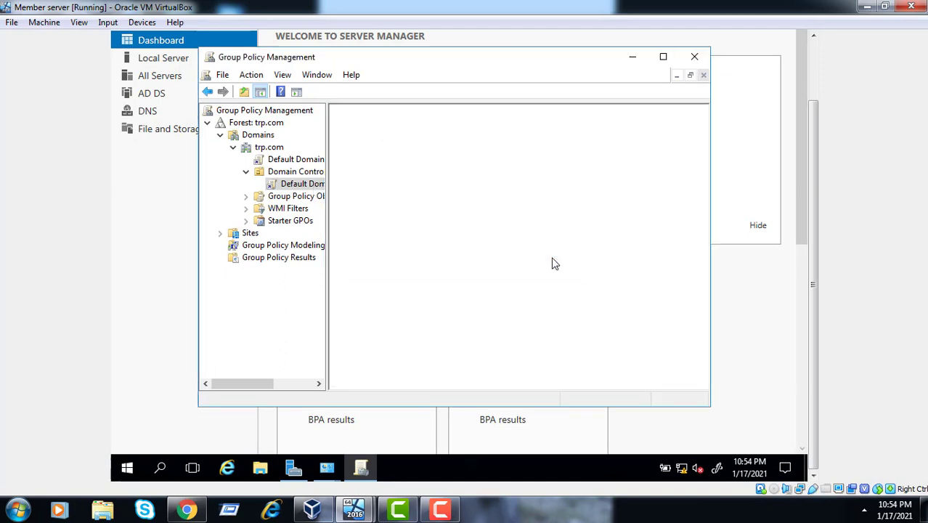
pyautogui.click(297, 185)
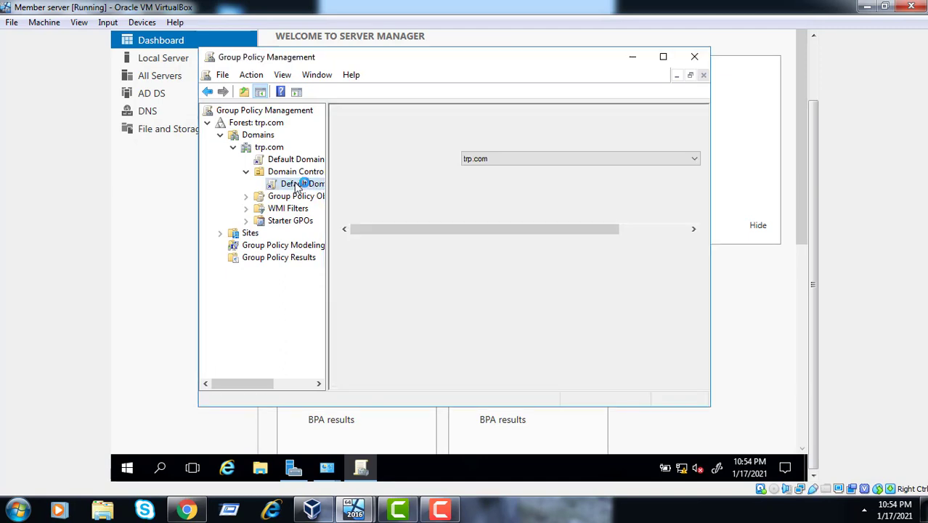
pyautogui.rightClick(298, 186)
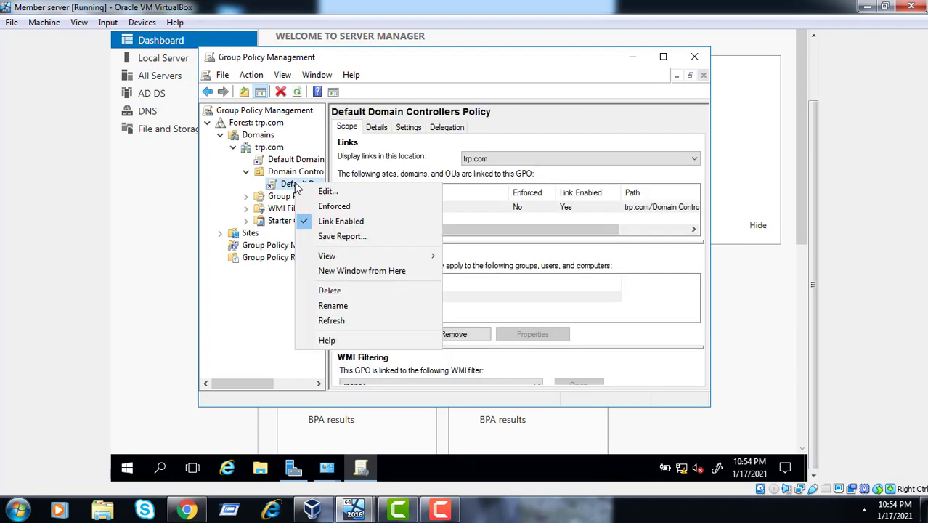
pyautogui.click(327, 192)
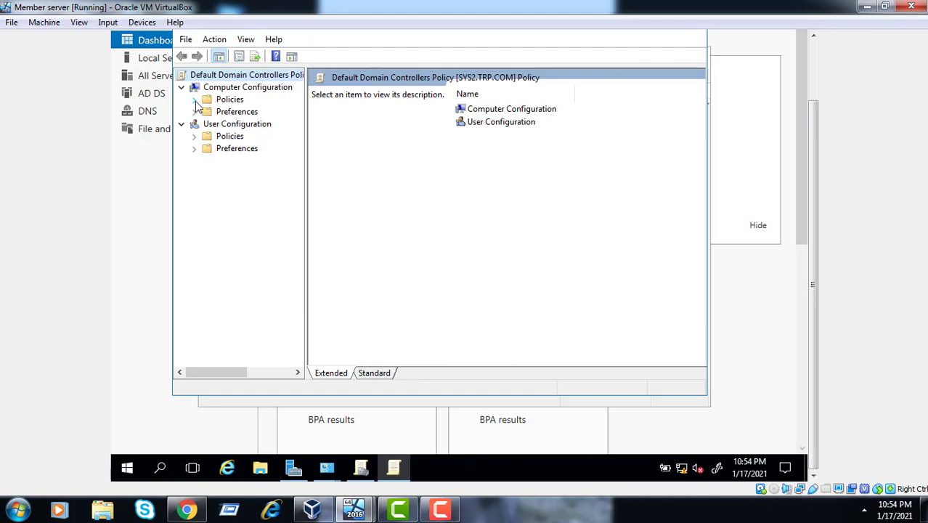
# Maximize the editor and navigate Security Settings > Local Policies to User Rights Assignment
pyautogui.click(195, 100)
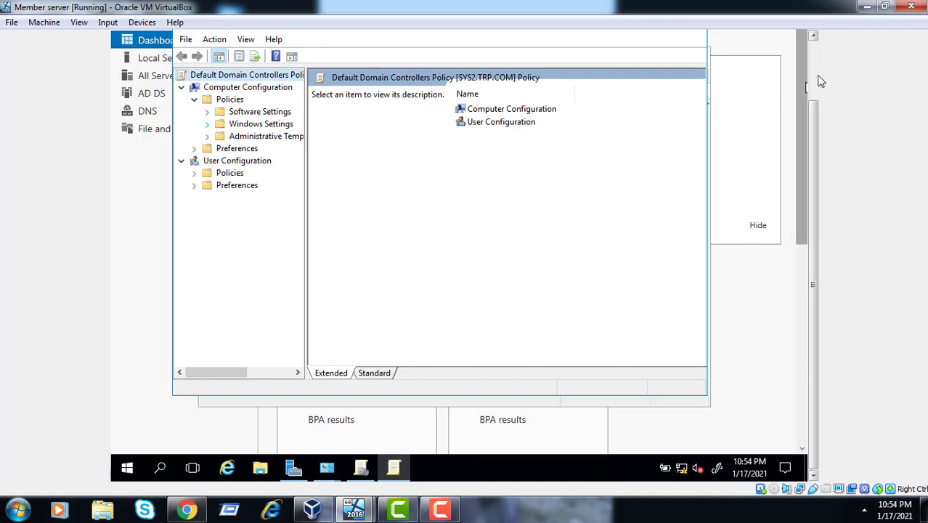
pyautogui.scroll(2, 818, 79)
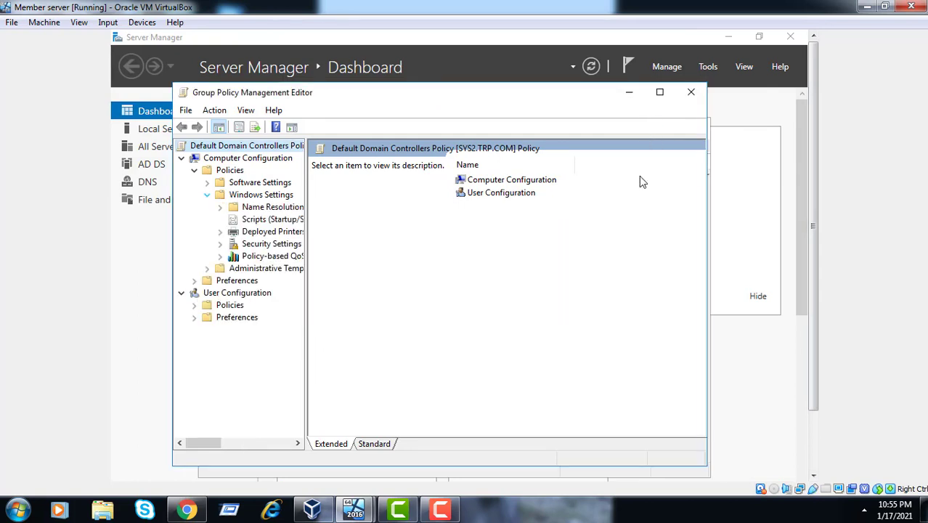
pyautogui.click(660, 93)
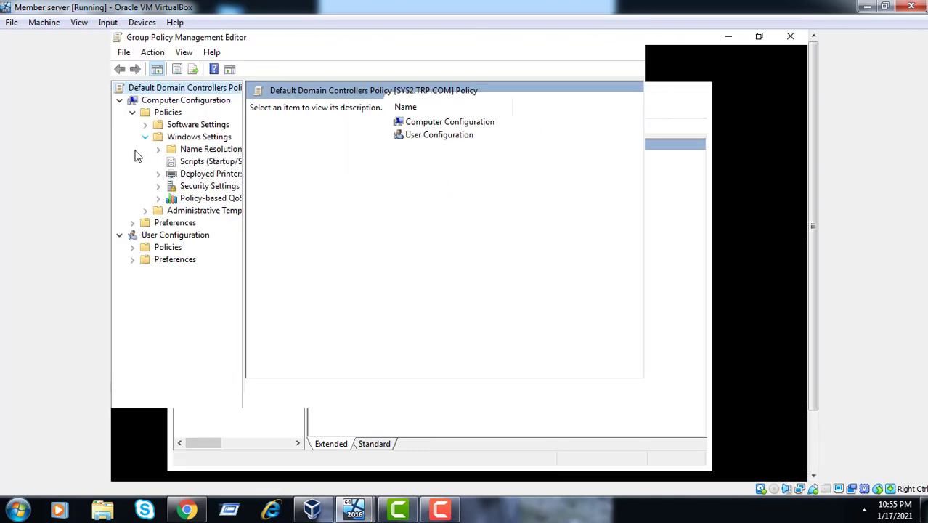
pyautogui.click(158, 186)
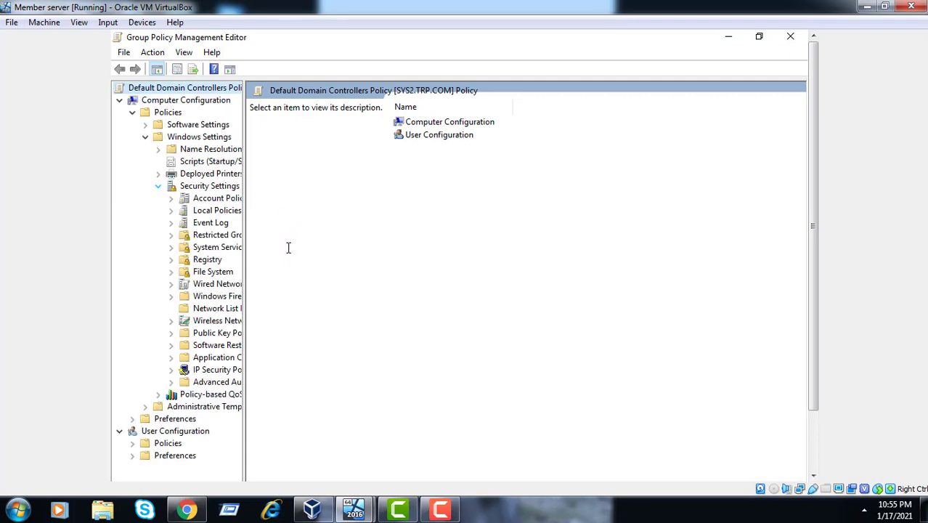
pyautogui.click(171, 212)
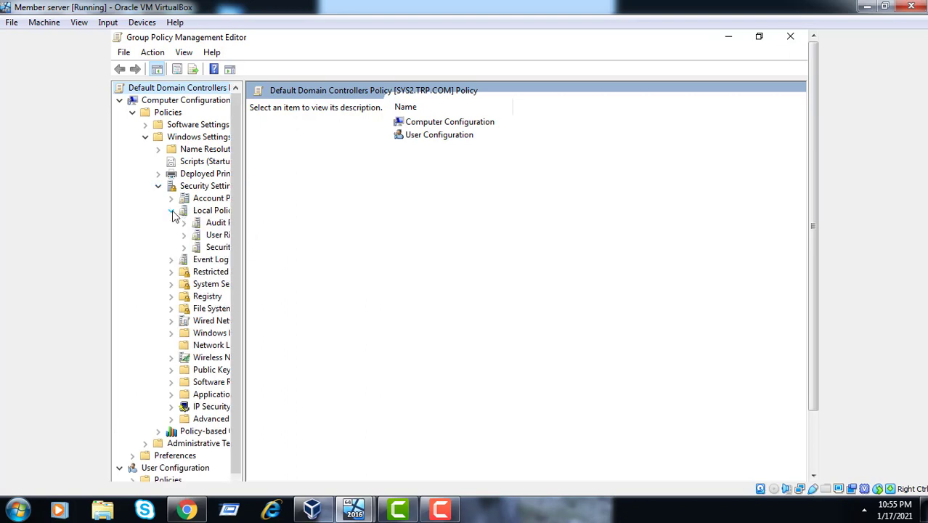
pyautogui.click(210, 236)
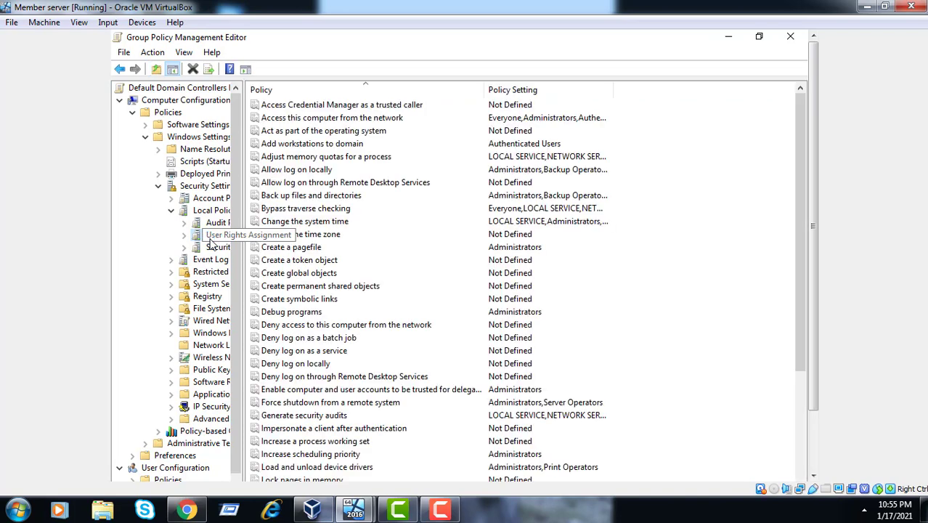
# Open Allow log on locally's Add User or Group dialog with the search location set to tus.com
pyautogui.doubleClick(357, 169)
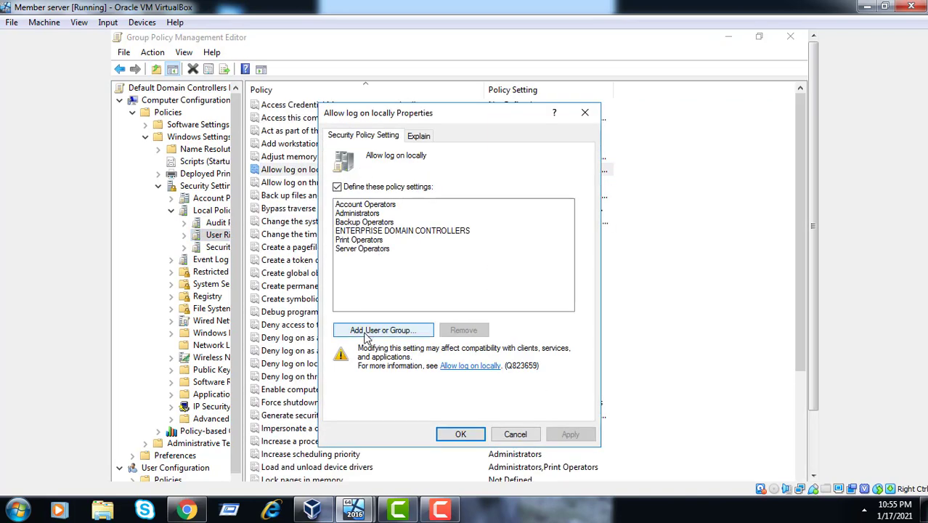
pyautogui.click(366, 332)
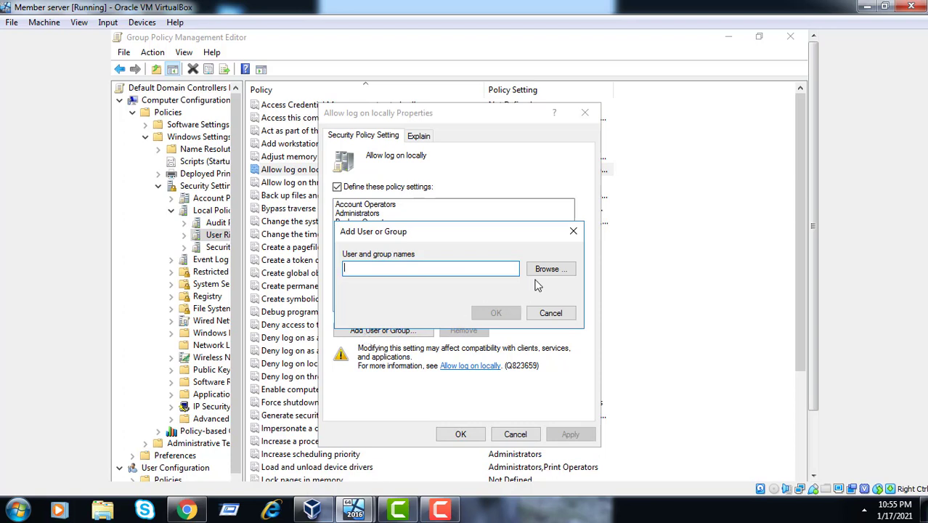
pyautogui.click(554, 269)
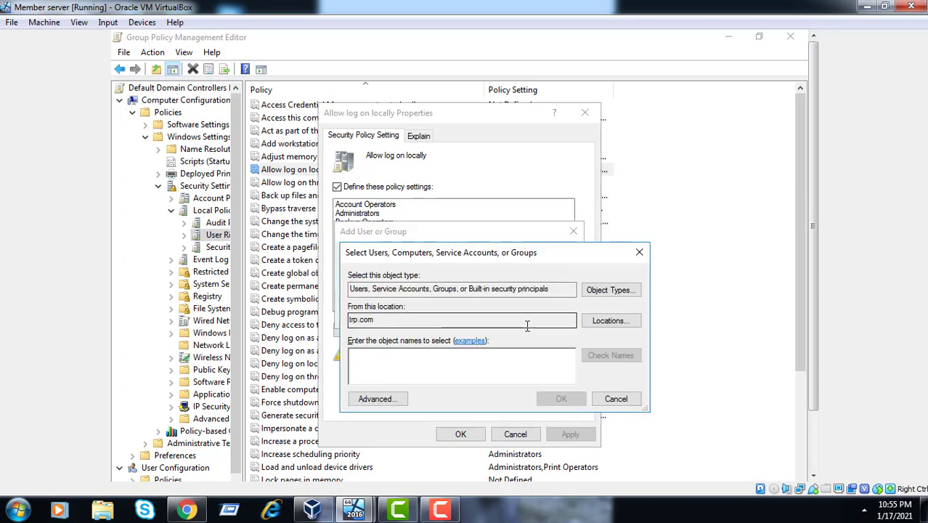
pyautogui.click(609, 325)
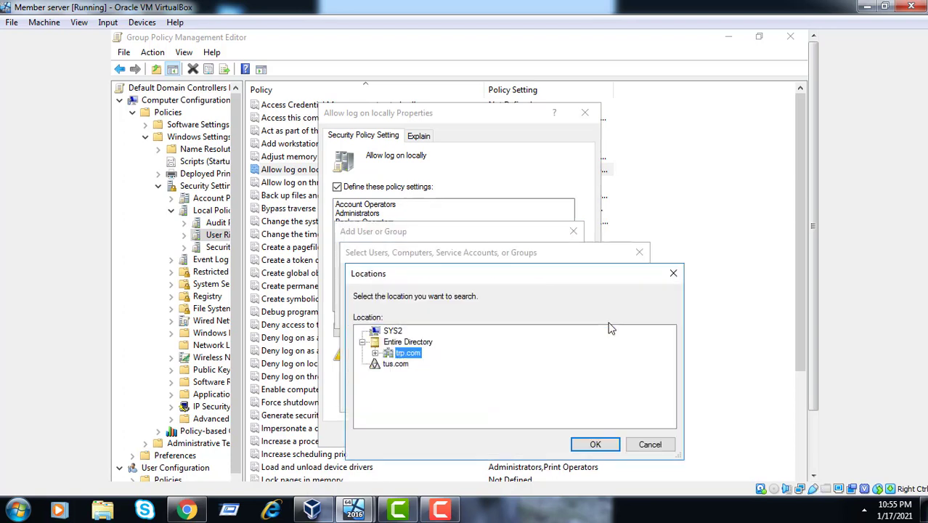
pyautogui.click(397, 365)
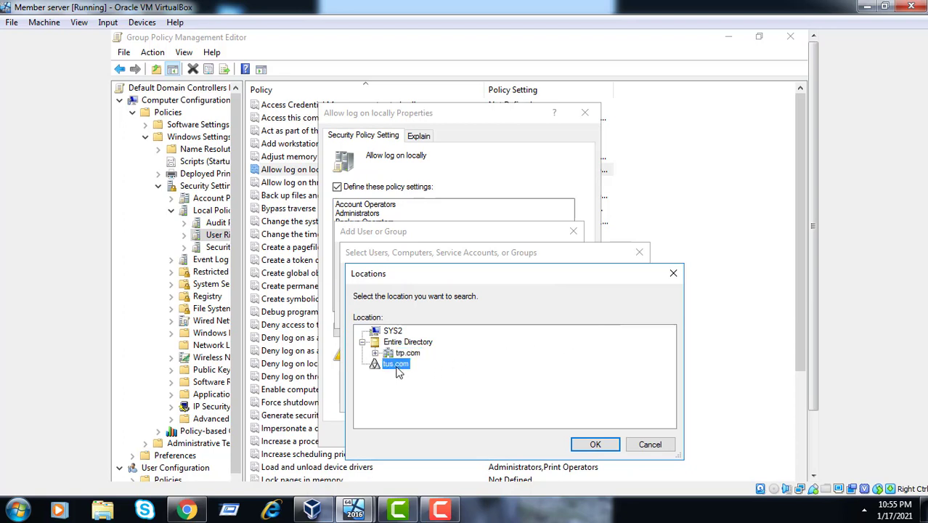
pyautogui.click(605, 445)
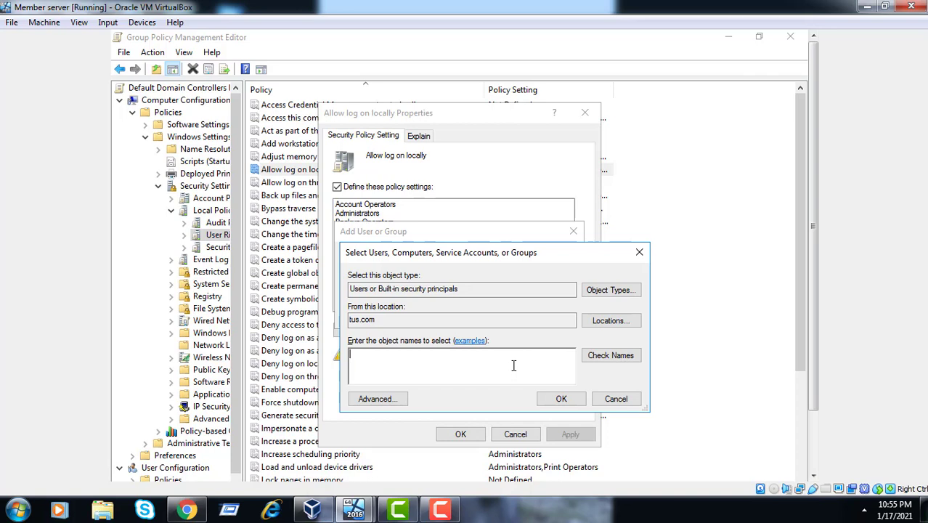
# Resolve the tus.com user's name, add it to Allow log on locally, then apply and close
pyautogui.write('tsuahr')
pyautogui.press('BackSpace')
pyautogui.press('BackSpace')
pyautogui.press('BackSpace')
pyautogui.press('BackSpace')
pyautogui.press('BackSpace')
pyautogui.write('Tushar')
pyautogui.click(609, 363)
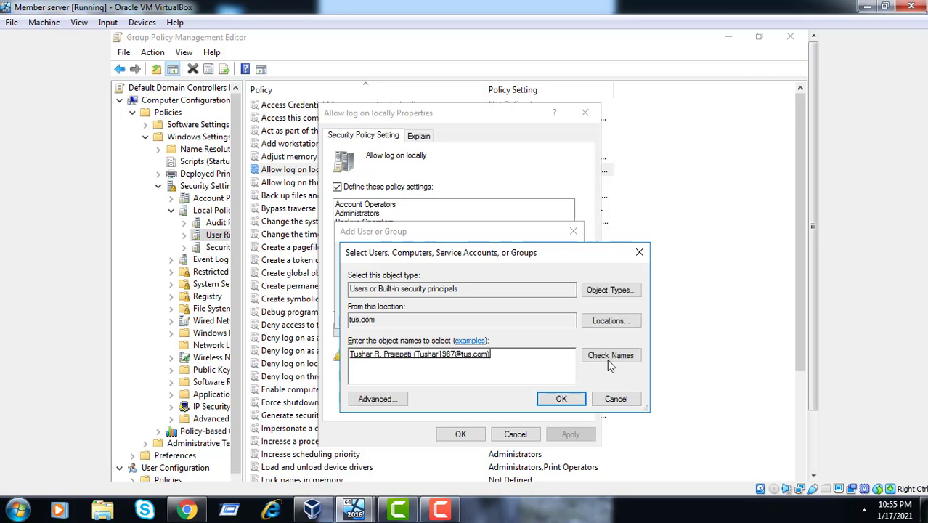
pyautogui.click(562, 398)
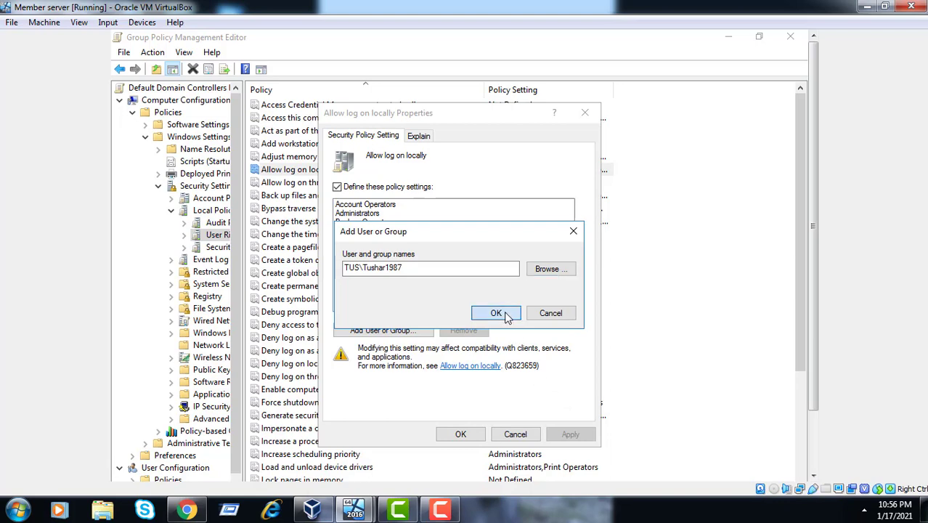
pyautogui.click(506, 315)
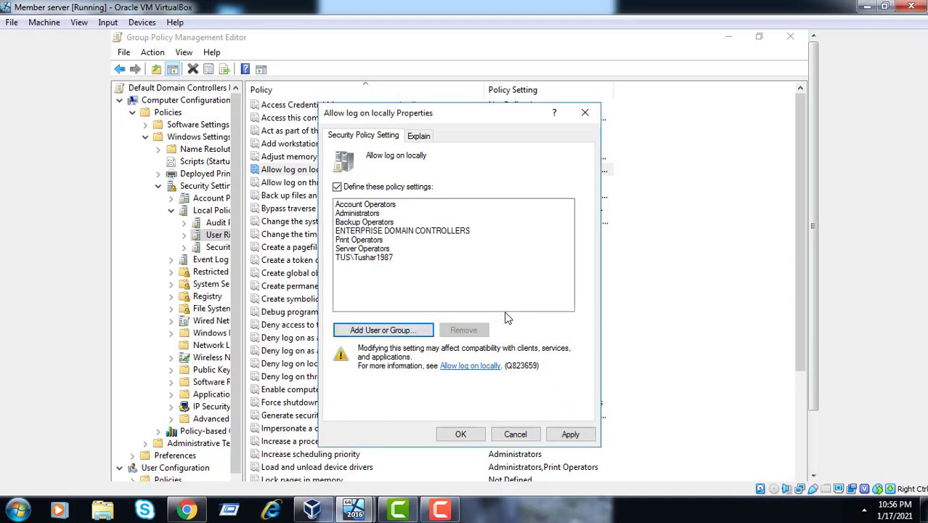
pyautogui.click(571, 434)
pyautogui.click(446, 435)
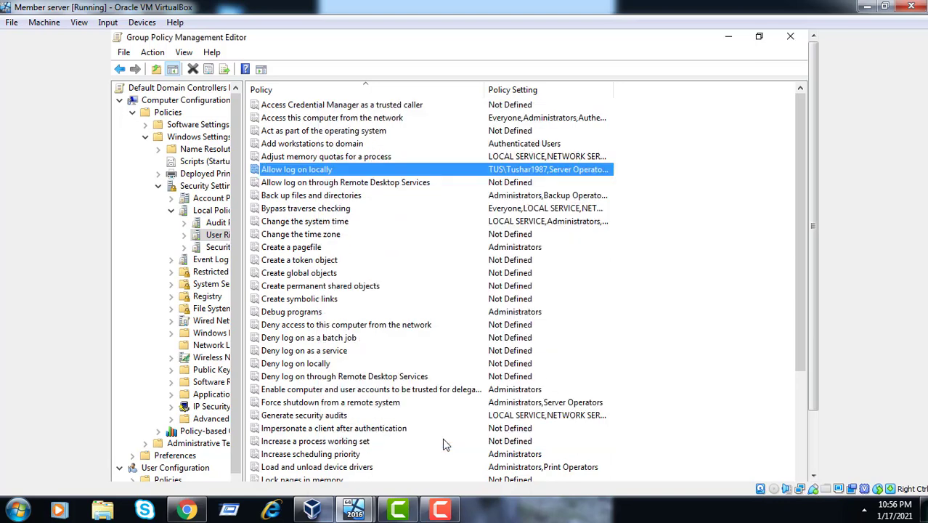
# Launch a Command Prompt by entering cmd in File Explorer's address bar
pyautogui.click(815, 459)
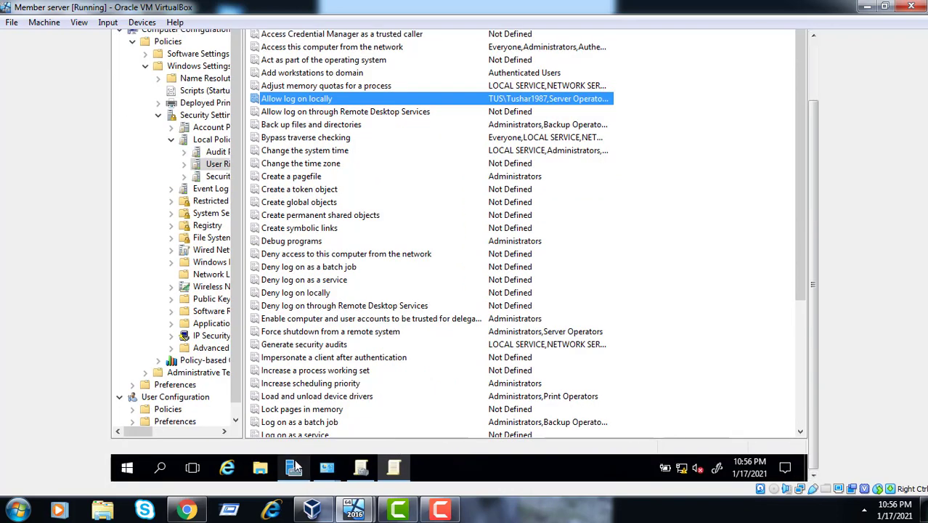
pyautogui.click(260, 467)
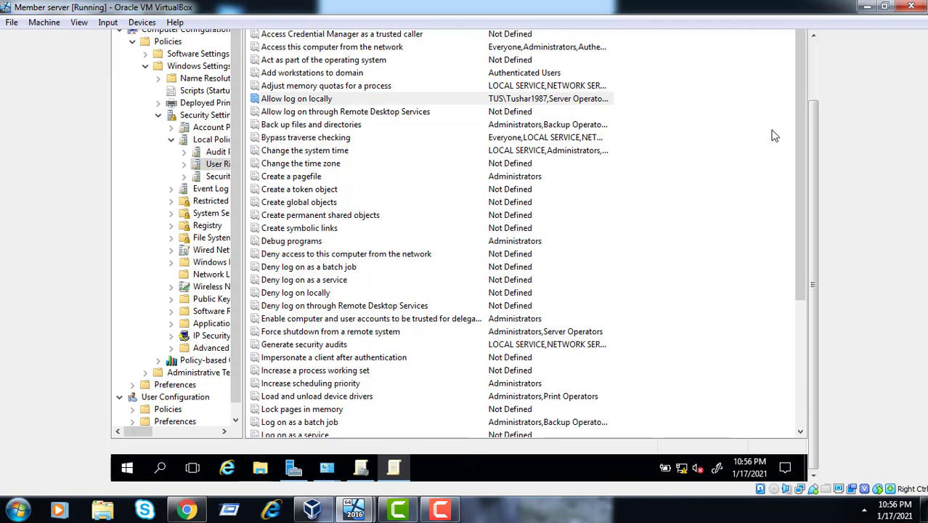
pyautogui.click(815, 54)
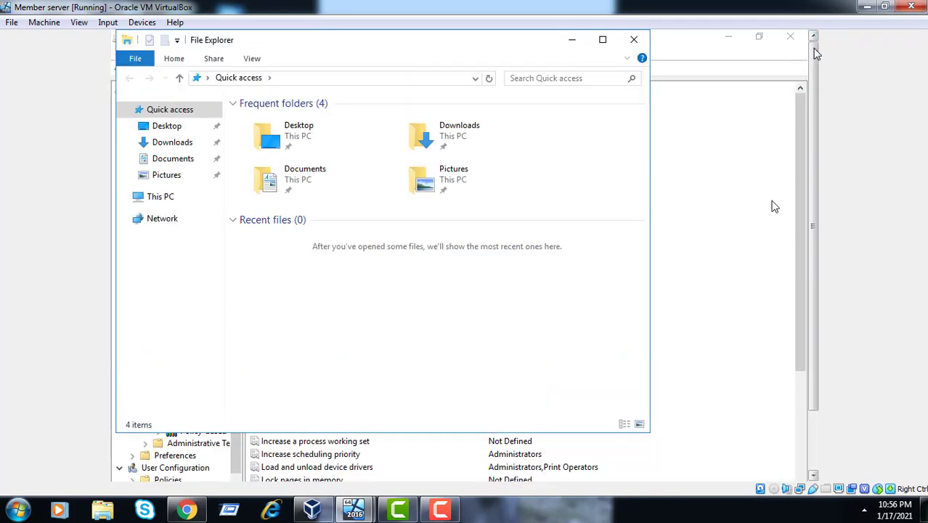
pyautogui.click(404, 78)
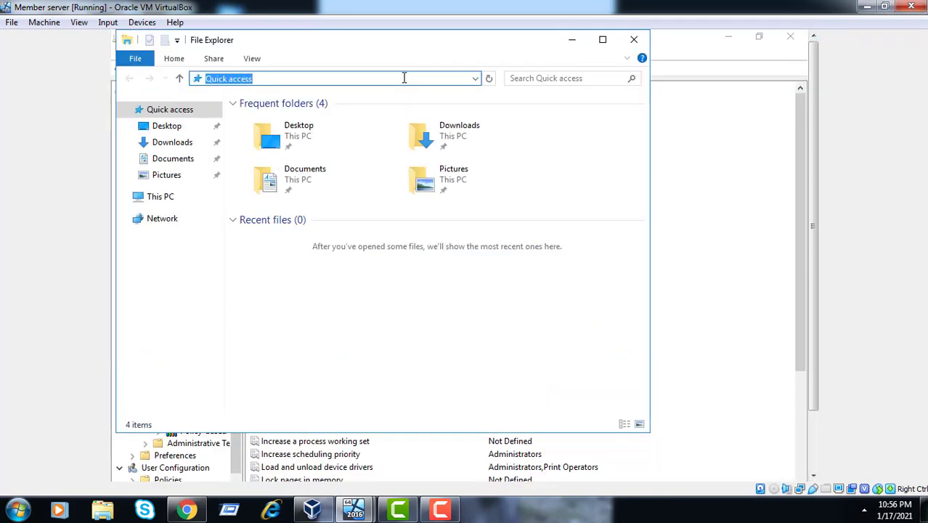
pyautogui.write('cmd')
pyautogui.press('Return')
# Run gpupdate/force on the member server, then switch to the server 2016 VM
pyautogui.write('gpupdat')
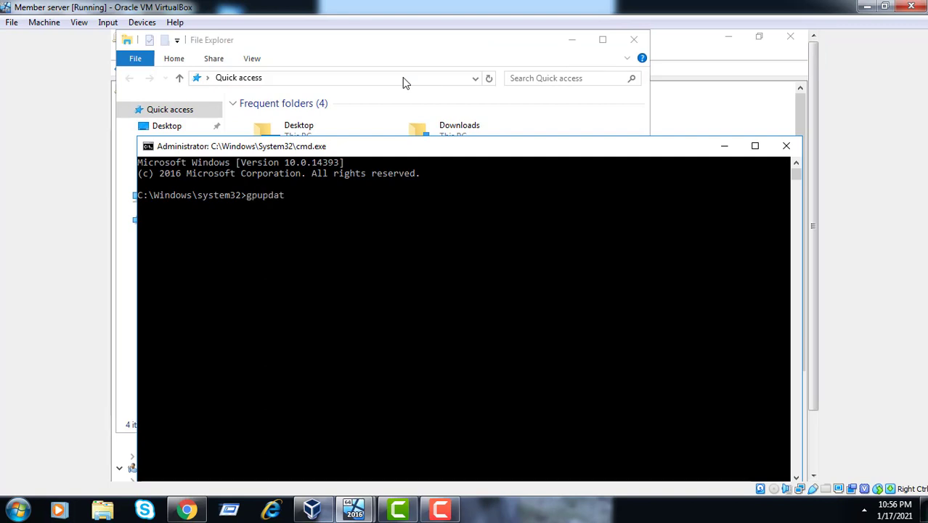
pyautogui.write('e/force')
pyautogui.press('Return')
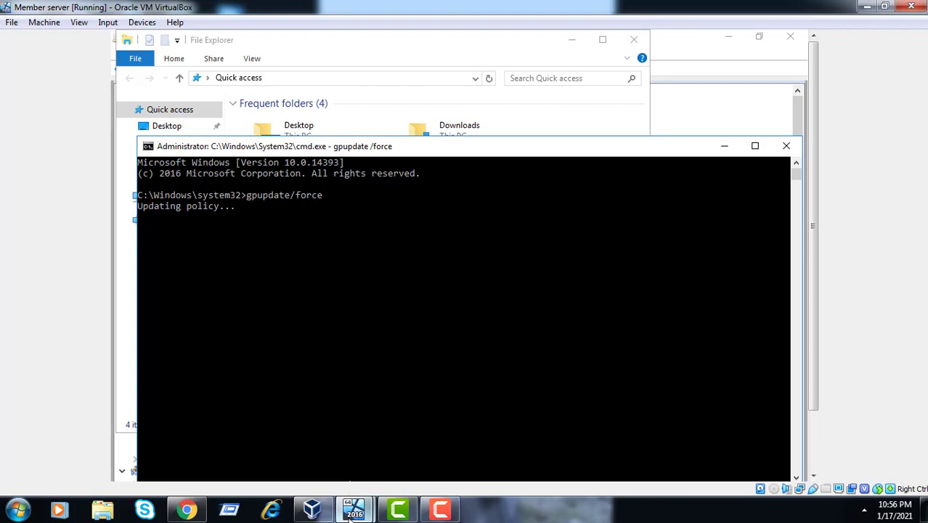
pyautogui.moveTo(353, 509)
pyautogui.click(296, 465)
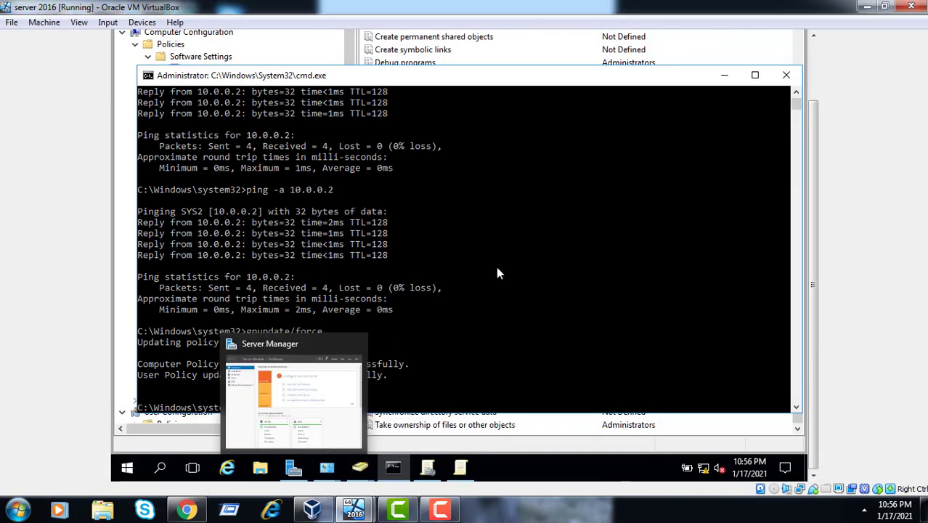
# Try the 'sign out' and 'log out' commands in the Command Prompt window
pyautogui.click(537, 255)
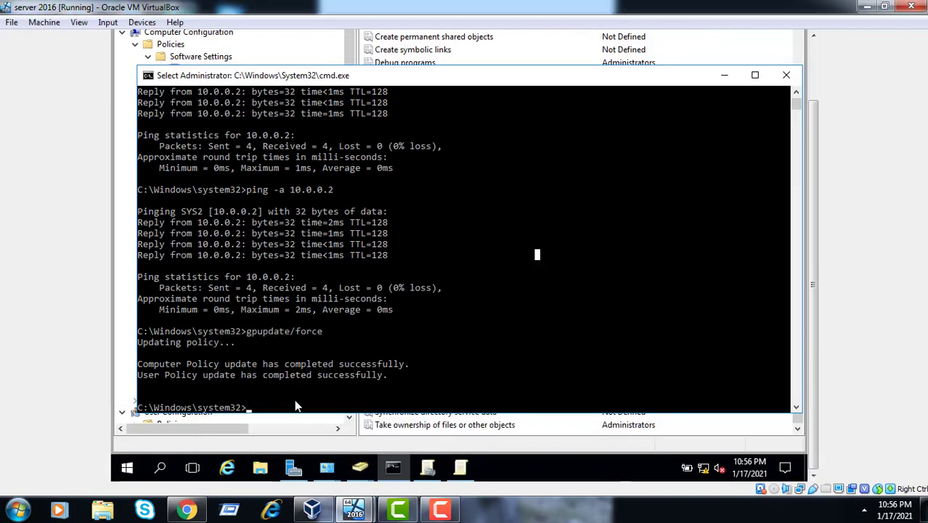
pyautogui.write('si')
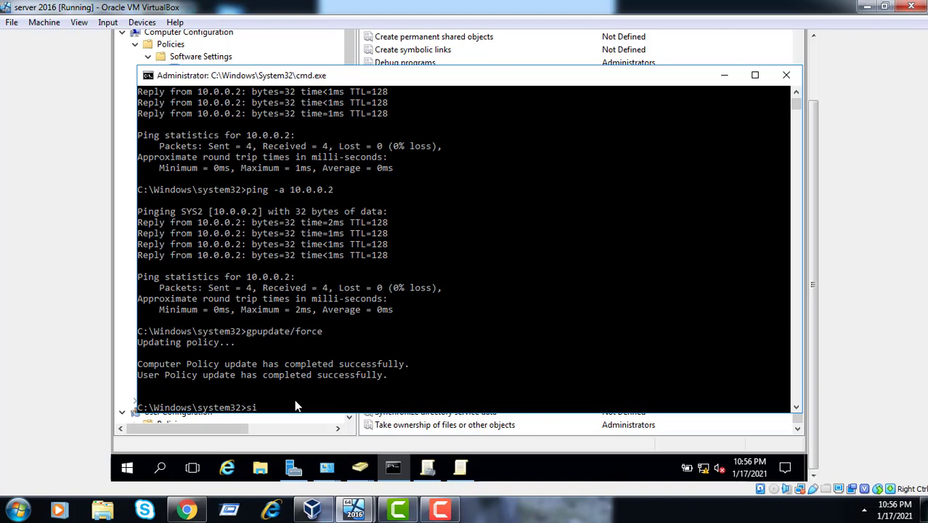
pyautogui.write('gn out')
pyautogui.press('Return')
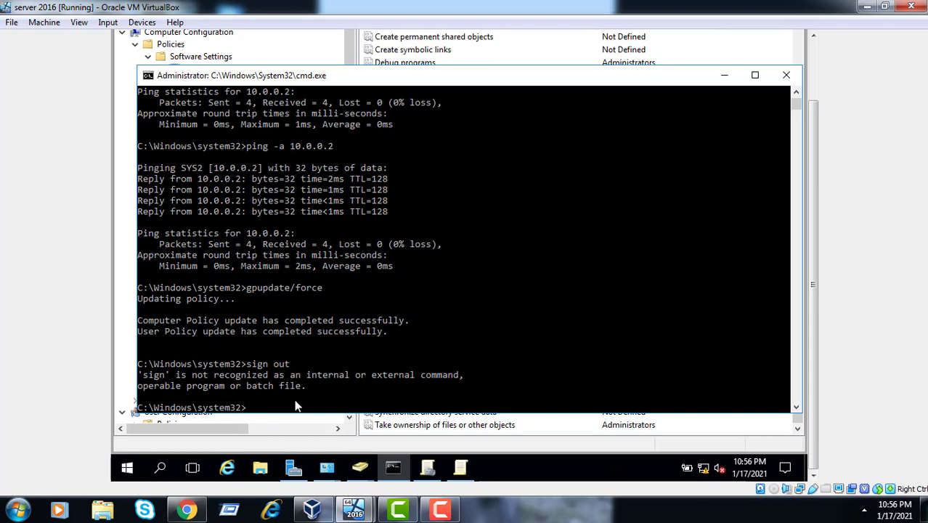
pyautogui.write('log out')
pyautogui.press('Return')
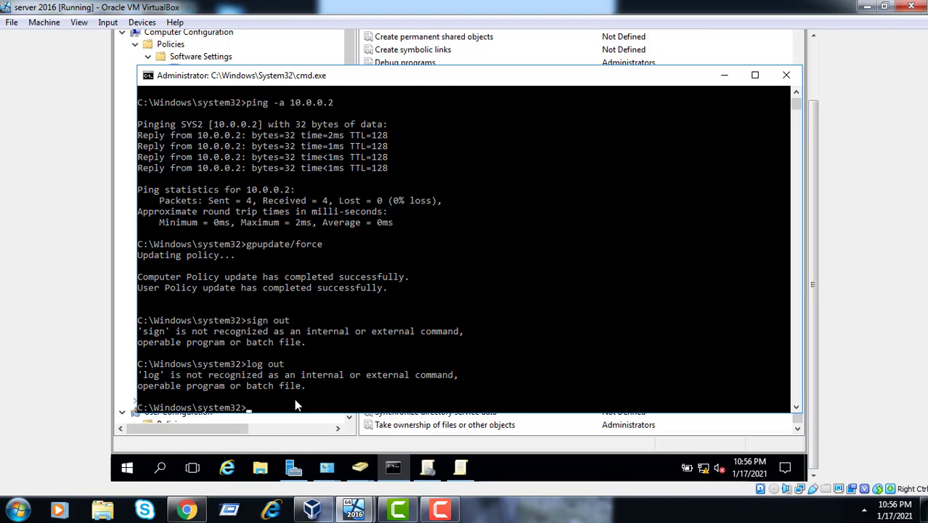
# Sign out of the administrator session from the Start menu's account options
pyautogui.click(127, 469)
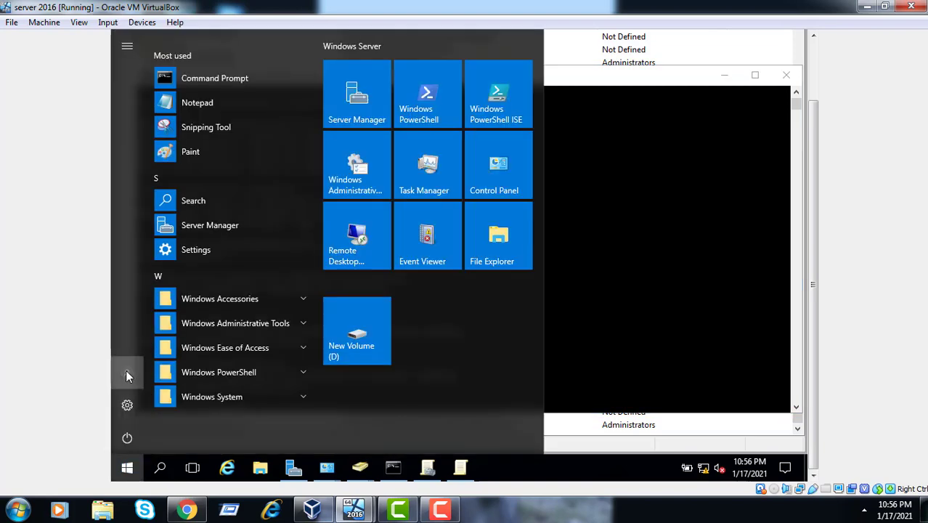
pyautogui.click(126, 372)
pyautogui.click(145, 344)
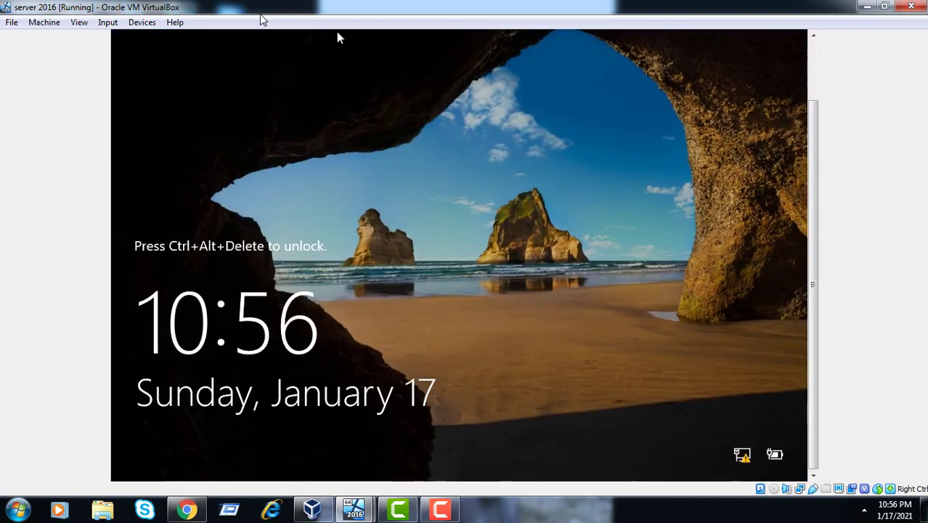
# Unlock the VM with Ctrl+Alt+Del and sign in as Other user with a trp\ domain account
pyautogui.click(110, 22)
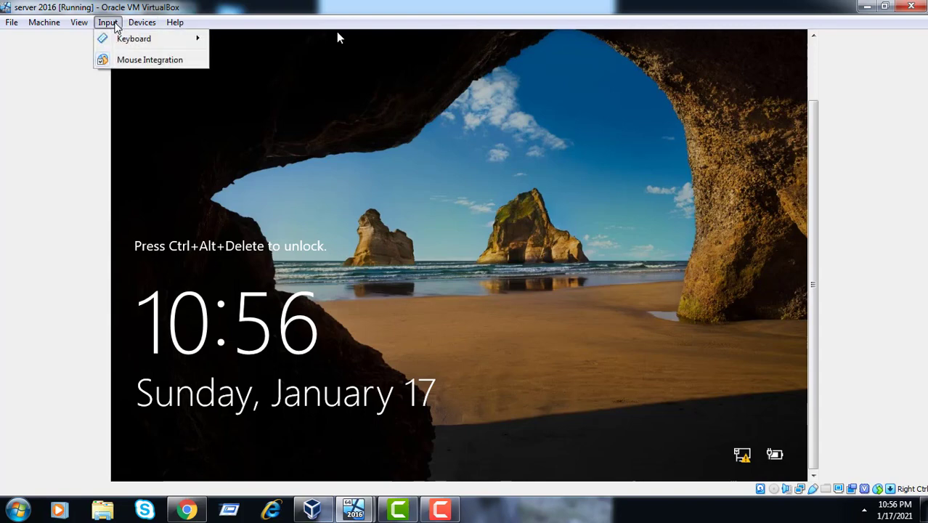
pyautogui.moveTo(138, 39)
pyautogui.click(255, 64)
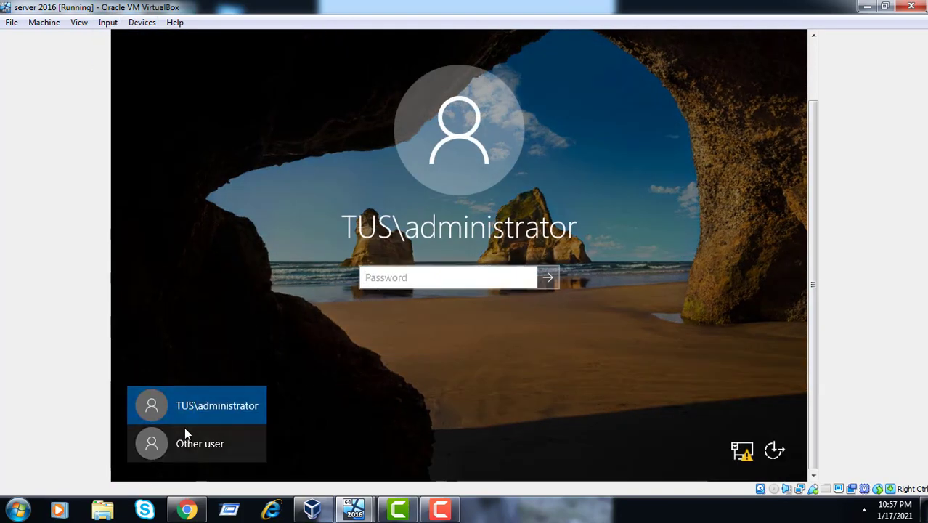
pyautogui.click(191, 439)
pyautogui.click(452, 269)
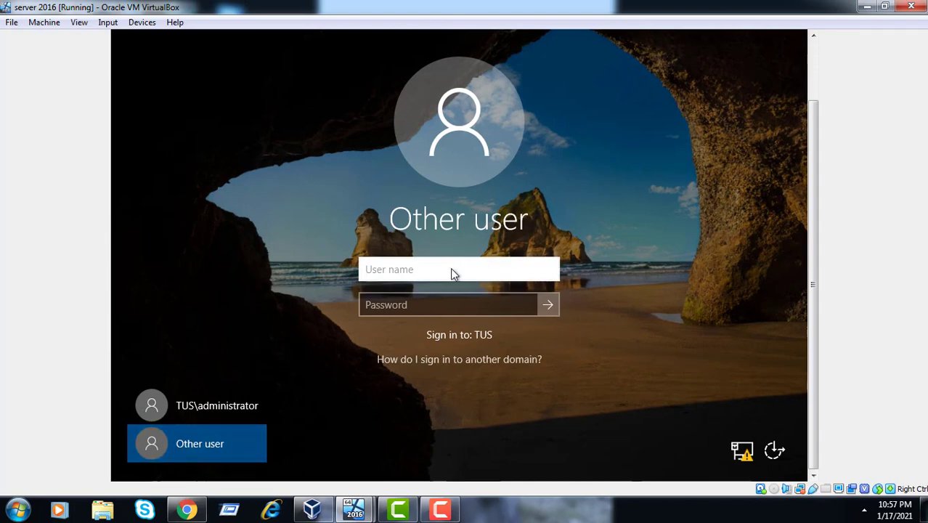
pyautogui.write('trp\\')
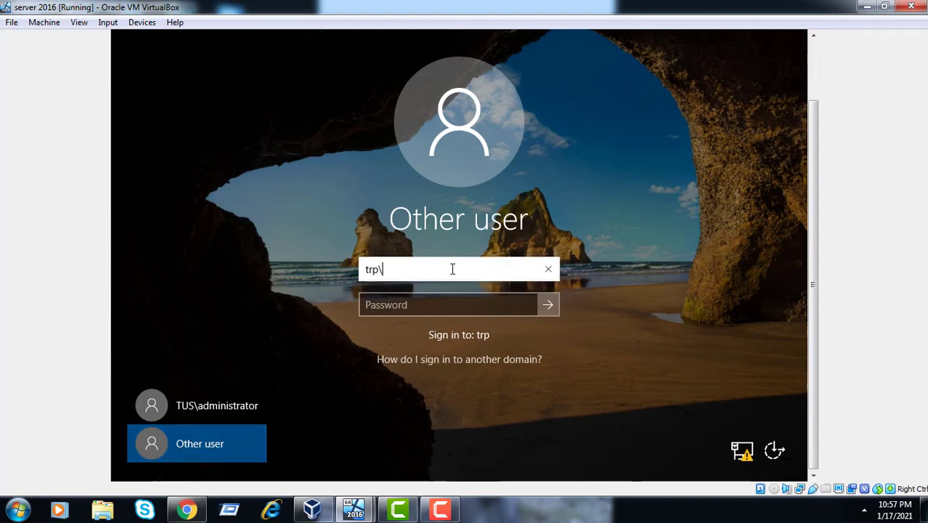
pyautogui.write('Bhavik1988')
pyautogui.press('Tab')
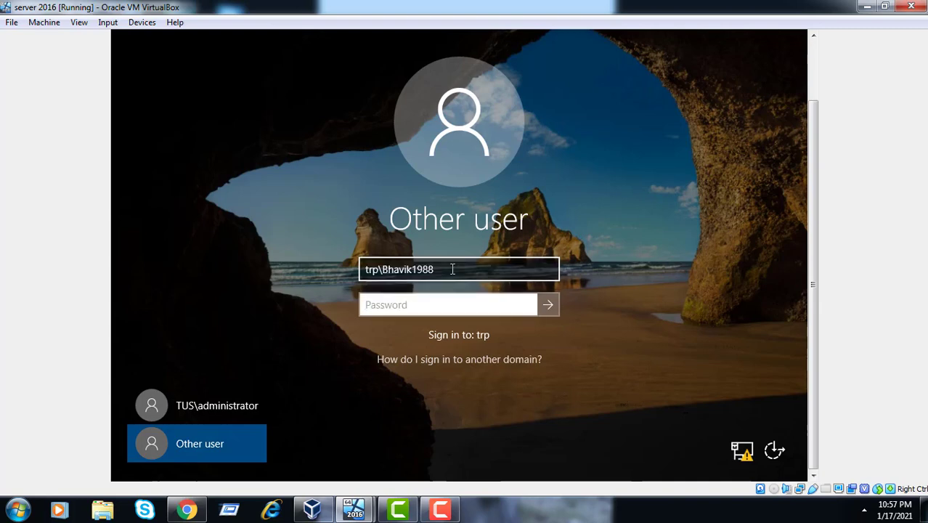
pyautogui.write('*********')
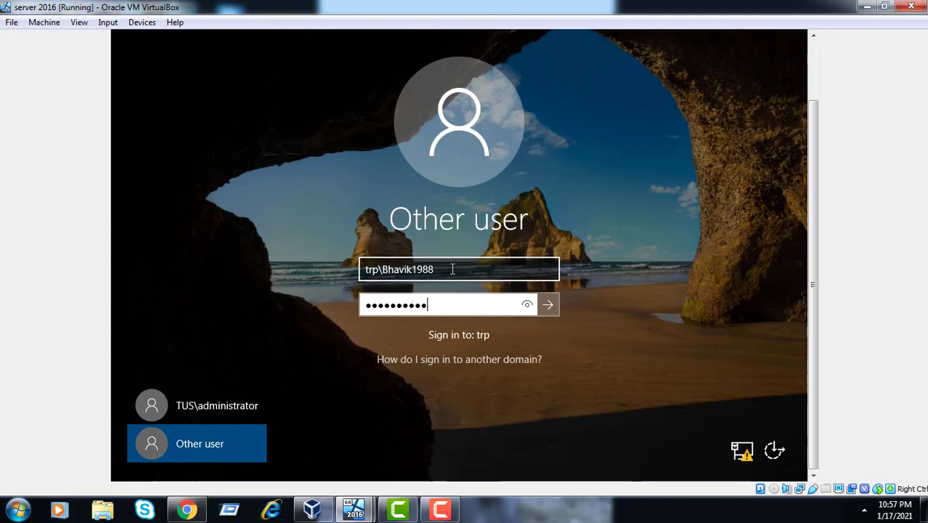
pyautogui.press('Return')
# Replace the TRP user's expired password with a new one and complete the sign-in
pyautogui.press('Return')
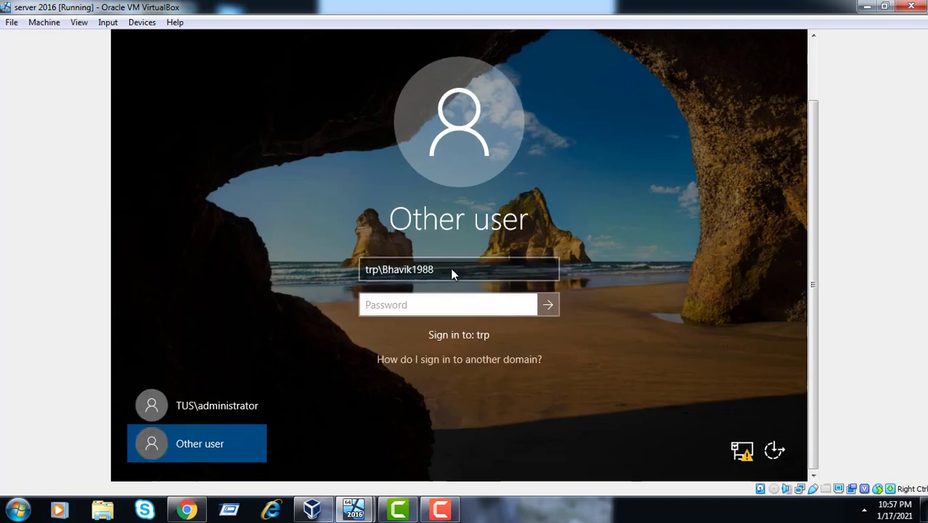
pyautogui.write('*********')
pyautogui.press('Return')
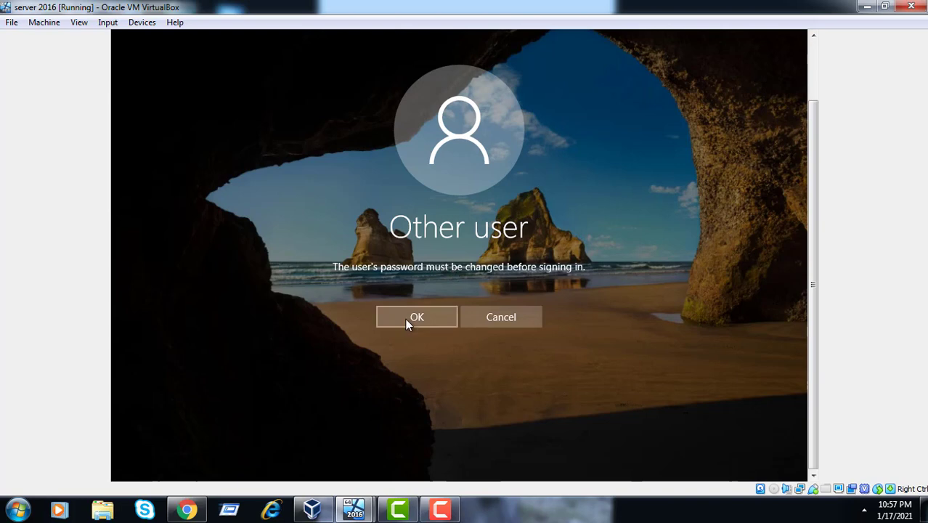
pyautogui.click(406, 319)
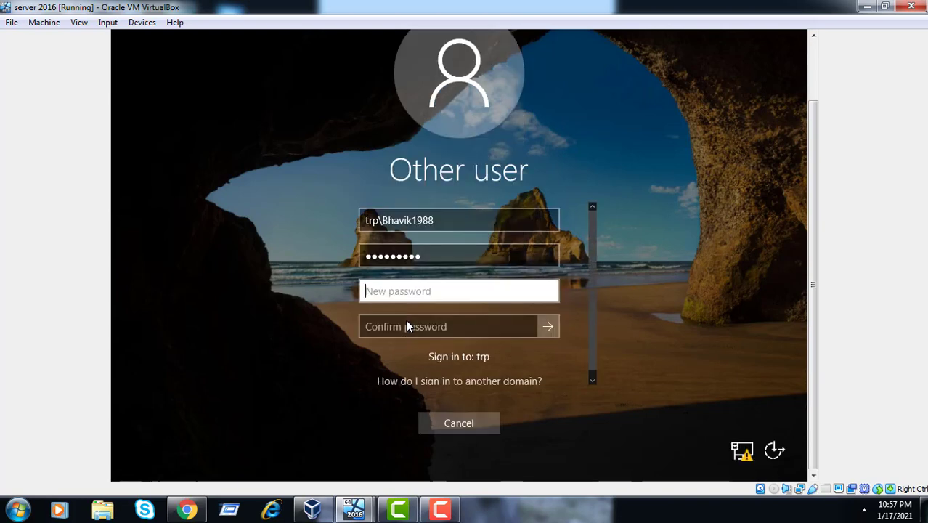
pyautogui.write('******')
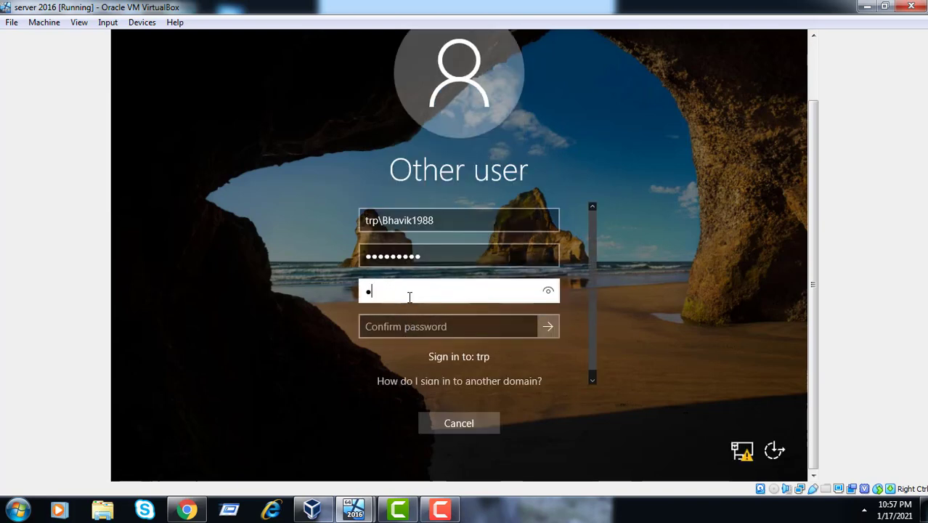
pyautogui.write('***')
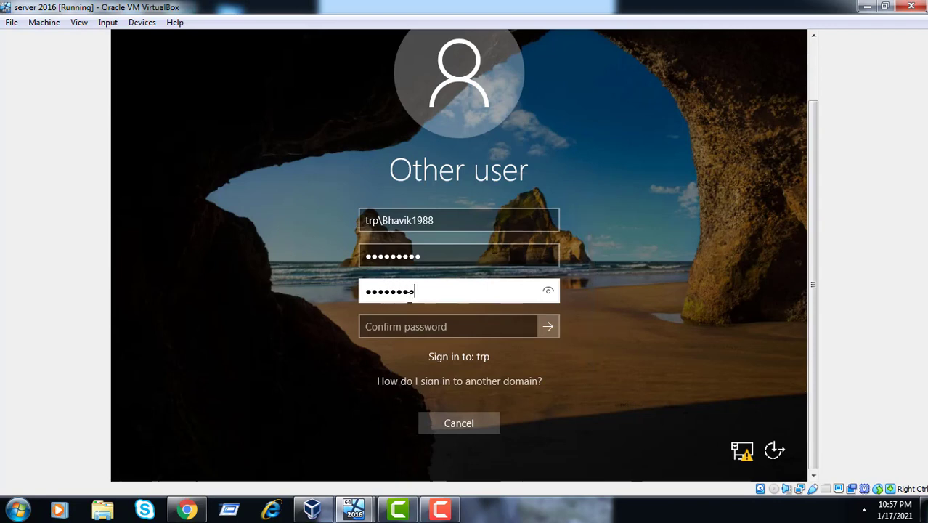
pyautogui.press('Tab')
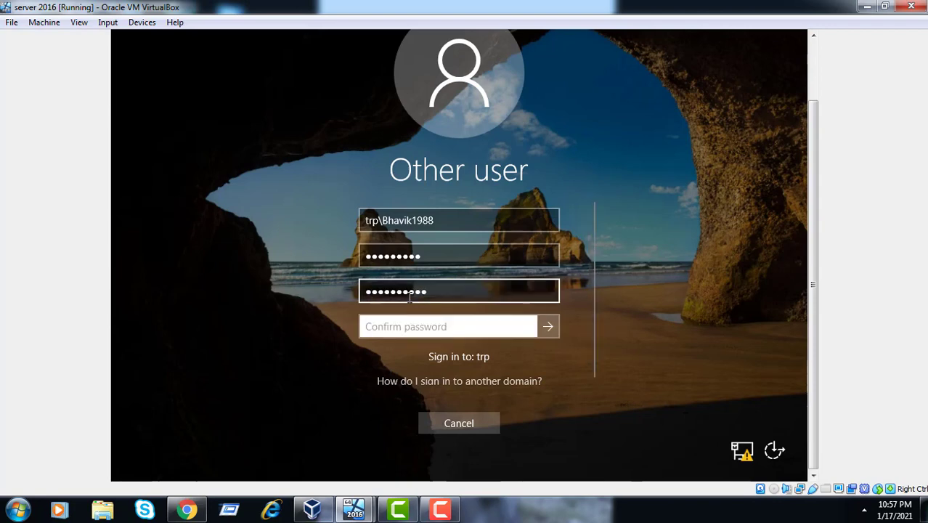
pyautogui.write('*********')
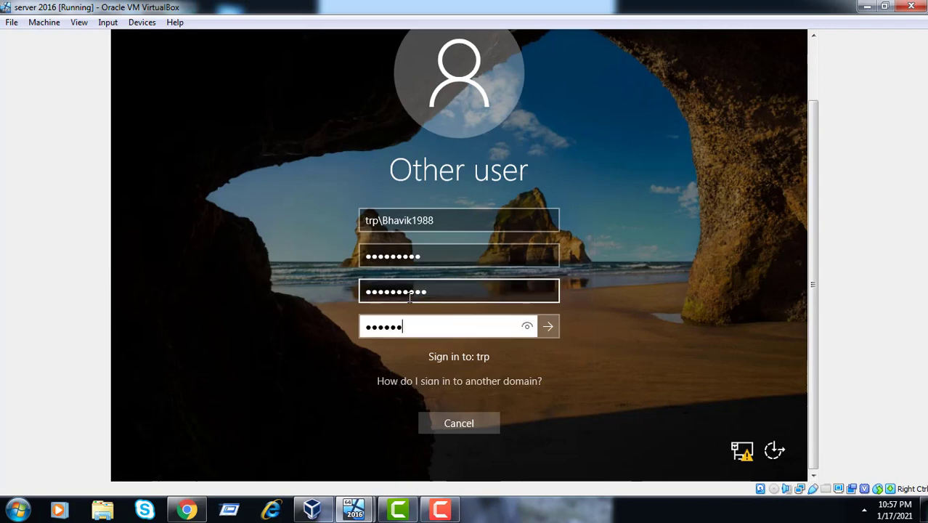
pyautogui.press('Return')
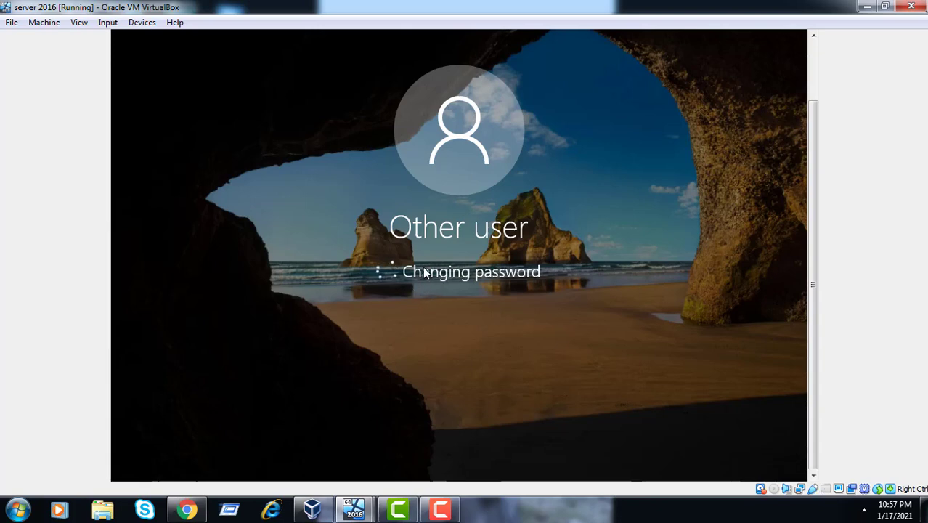
pyautogui.click(435, 302)
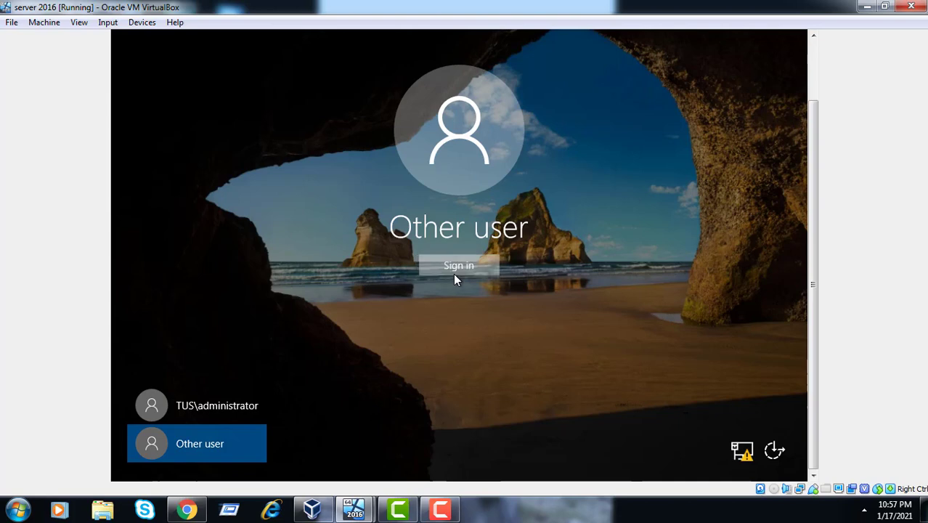
pyautogui.click(453, 273)
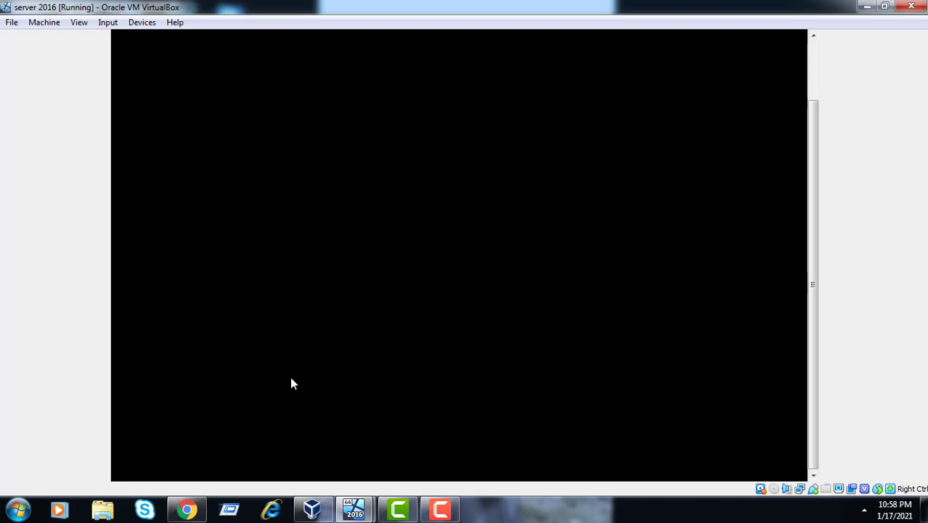
pyautogui.moveTo(355, 513)
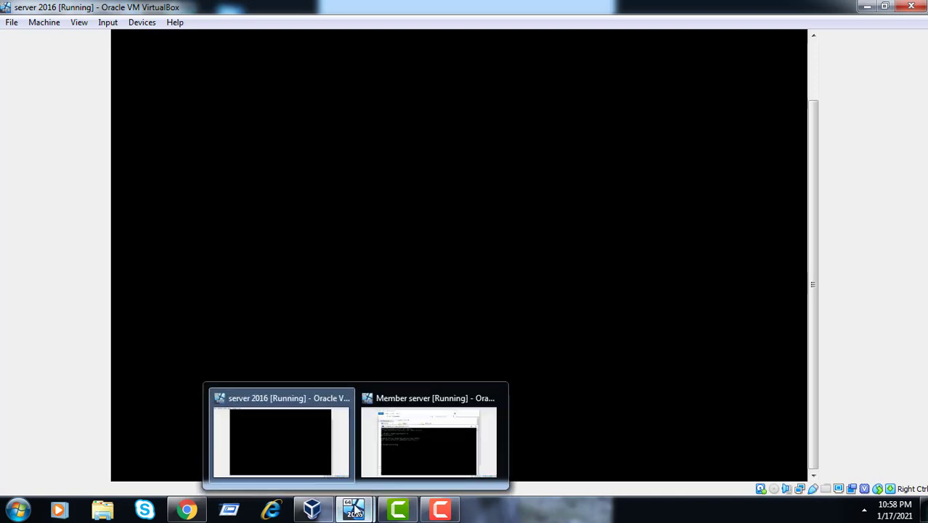
# Bring the Member server virtual machine to the front from the taskbar preview
pyautogui.click(417, 447)
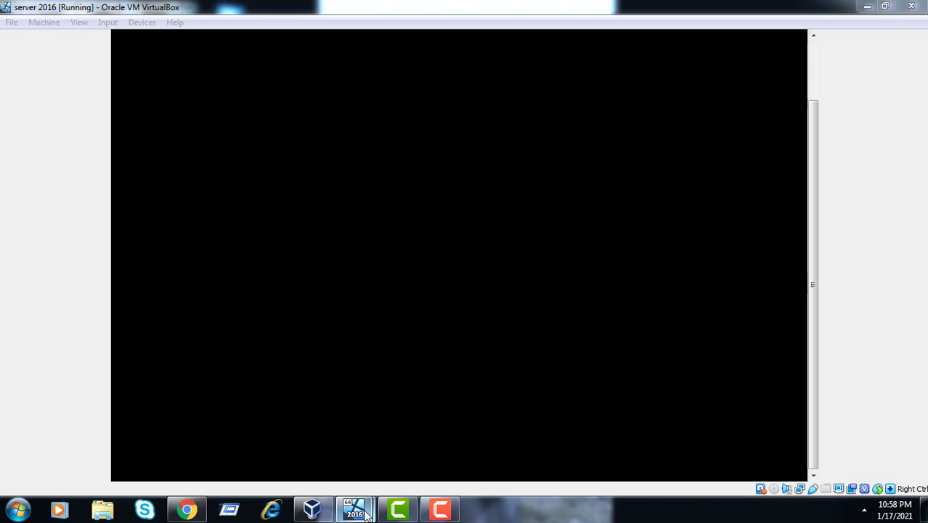
pyautogui.moveTo(366, 511)
pyautogui.click(434, 458)
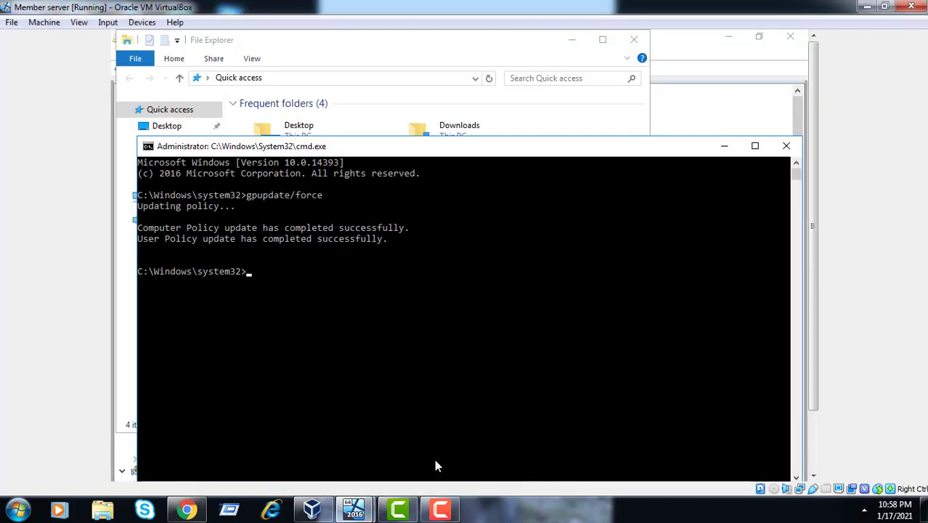
pyautogui.scroll(-3, 818, 441)
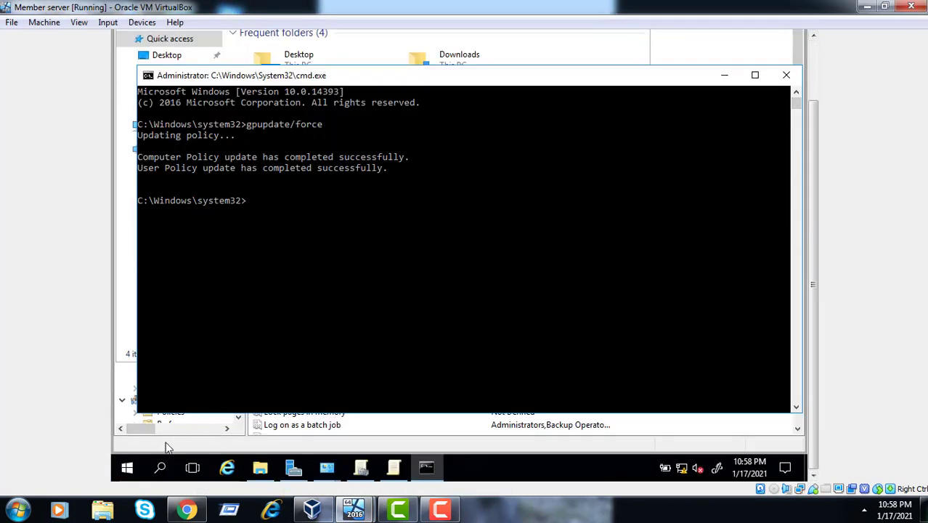
pyautogui.click(127, 470)
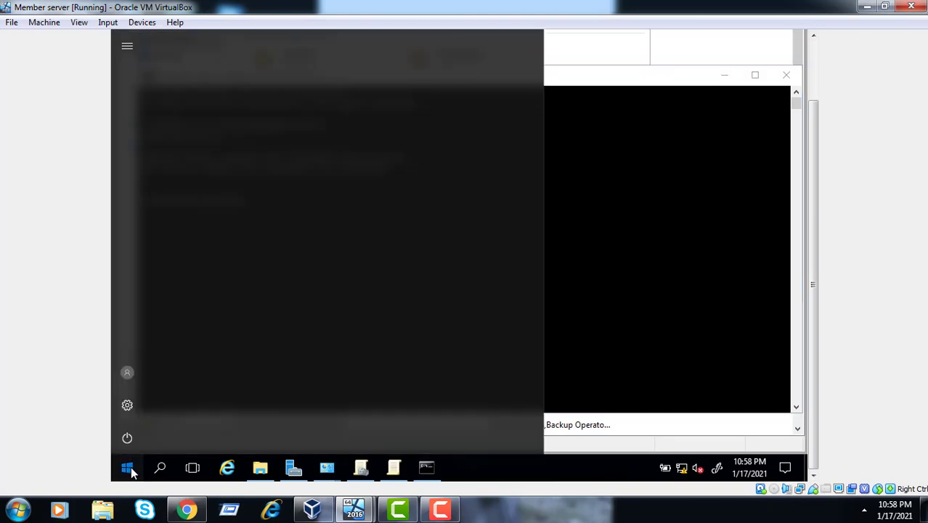
pyautogui.click(127, 469)
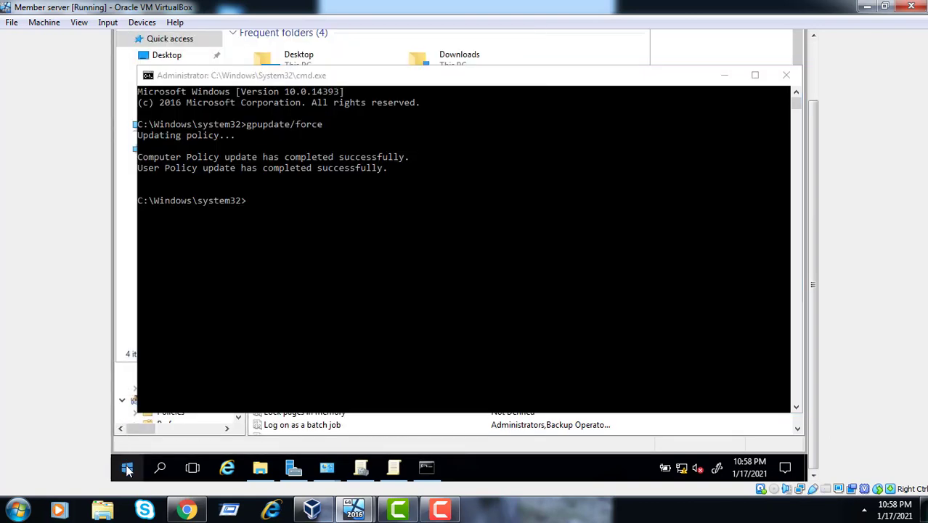
pyautogui.press('super')
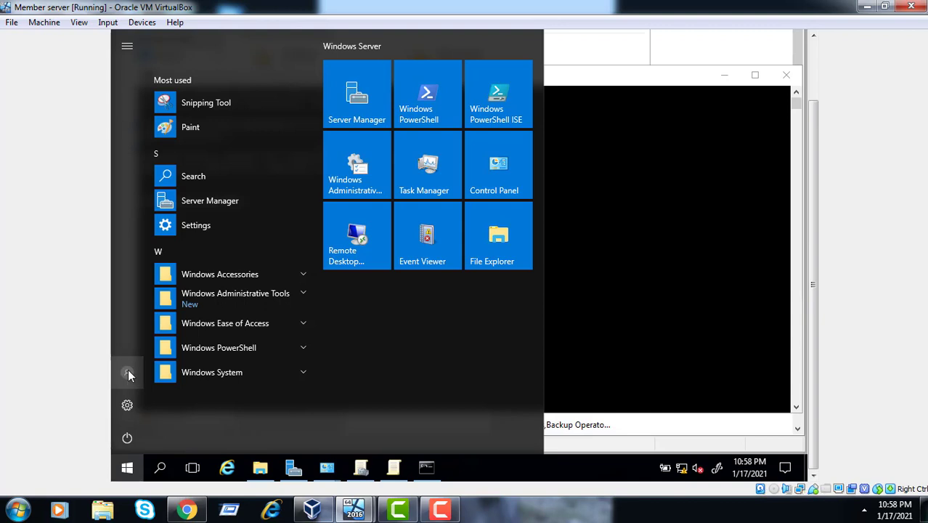
pyautogui.click(127, 372)
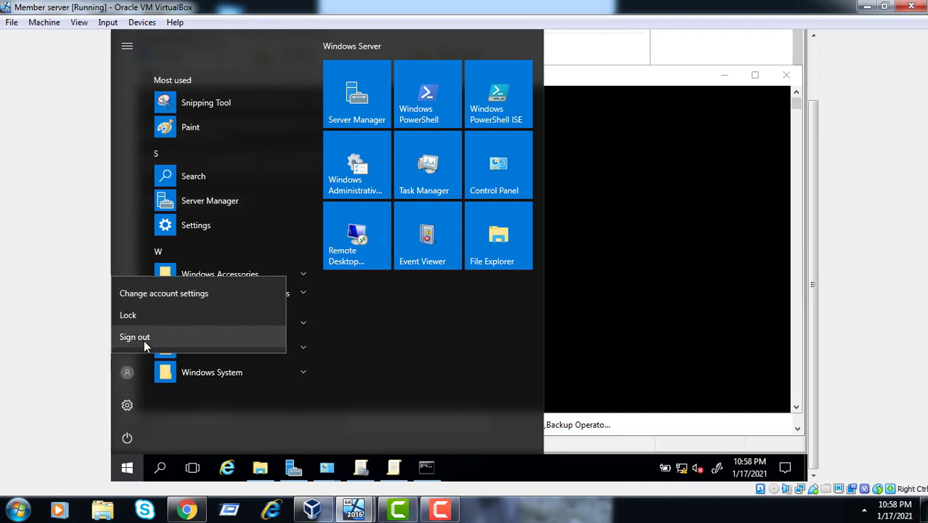
pyautogui.click(144, 340)
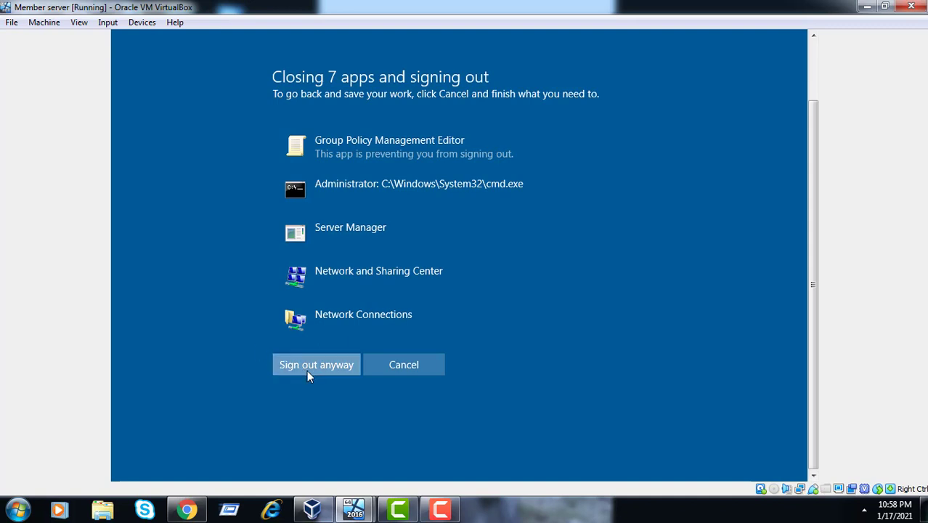
pyautogui.click(306, 370)
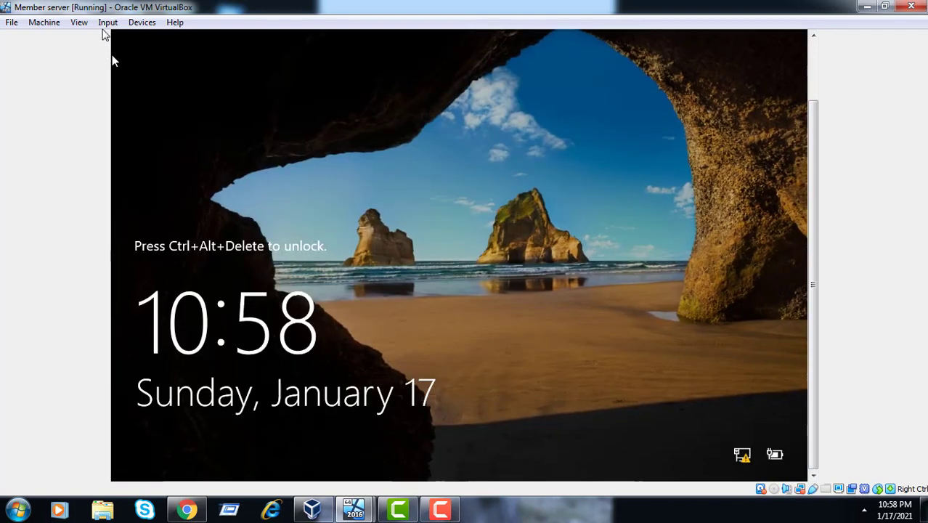
# Send Ctrl+Alt+Del to the Member server VM and choose Other user
pyautogui.click(106, 23)
pyautogui.moveTo(116, 39)
pyautogui.press('Right')
pyautogui.press('Right')
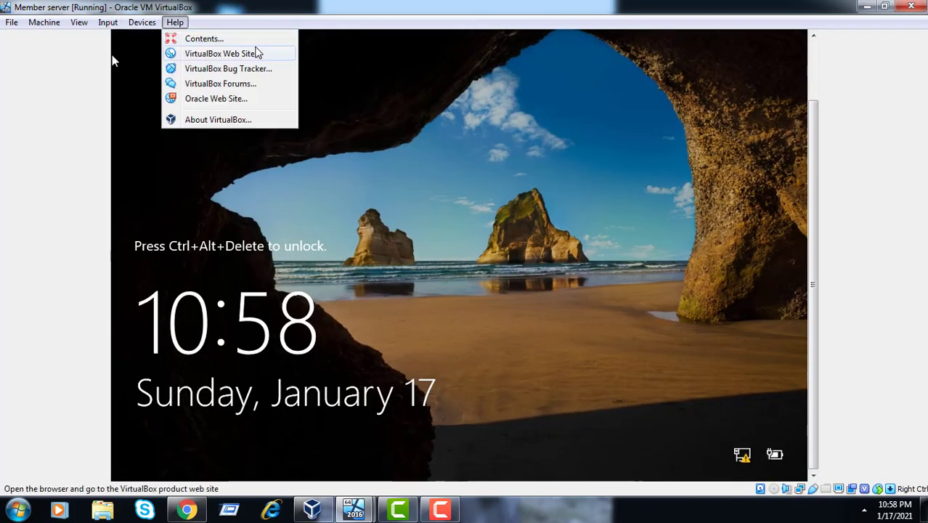
pyautogui.press('Left')
pyautogui.press('Left')
pyautogui.press('Right')
pyautogui.press('Left')
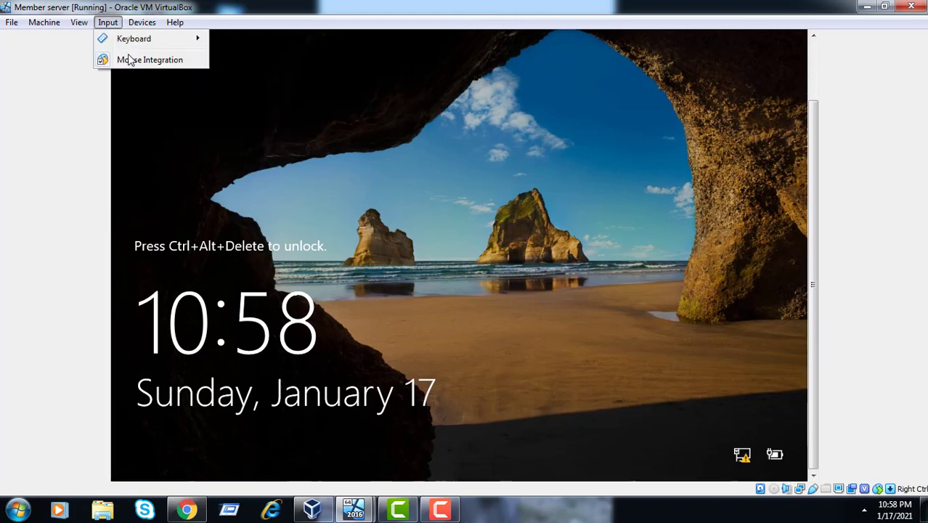
pyautogui.moveTo(178, 40)
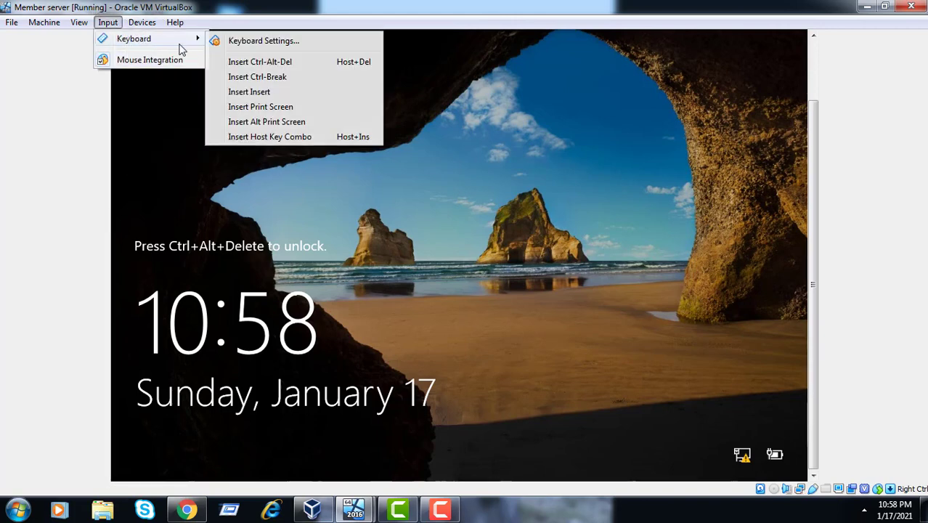
pyautogui.click(217, 63)
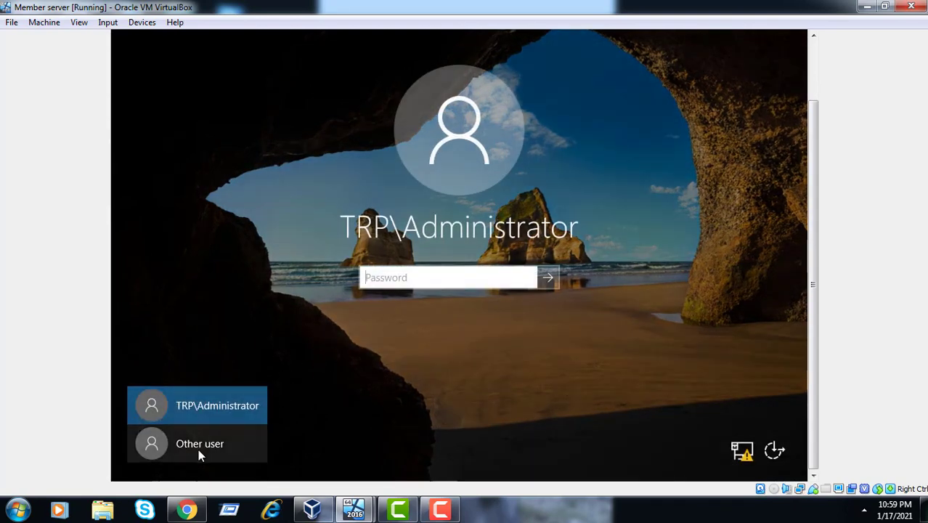
pyautogui.click(198, 448)
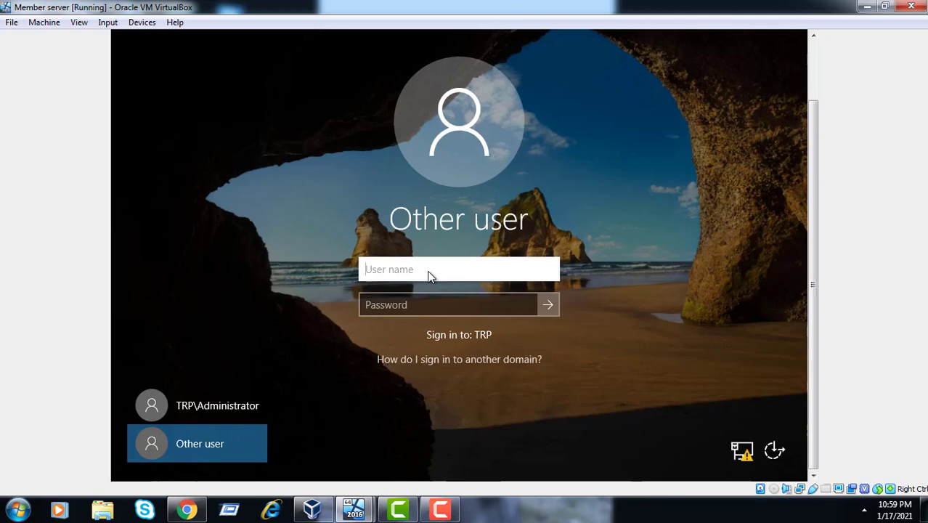
# Sign in with a tus\ domain user name and its password
pyautogui.write('tus')
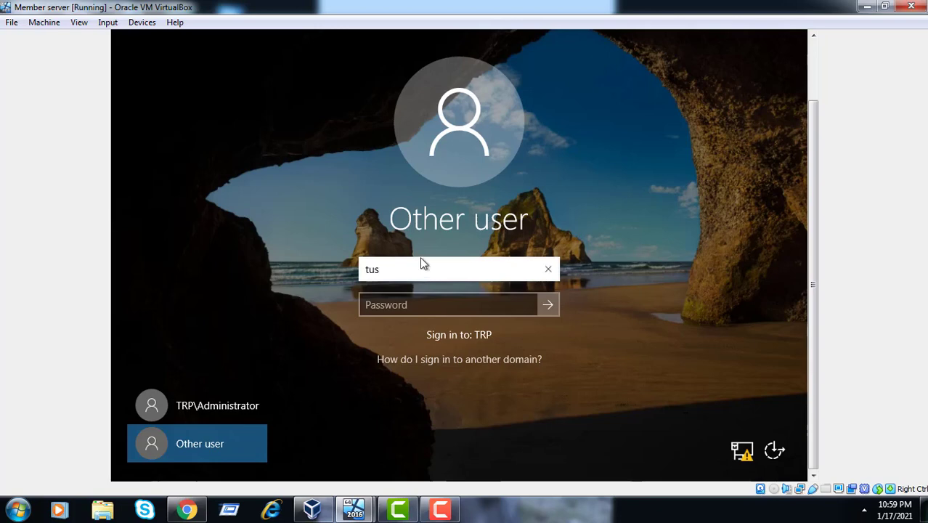
pyautogui.write('\\a')
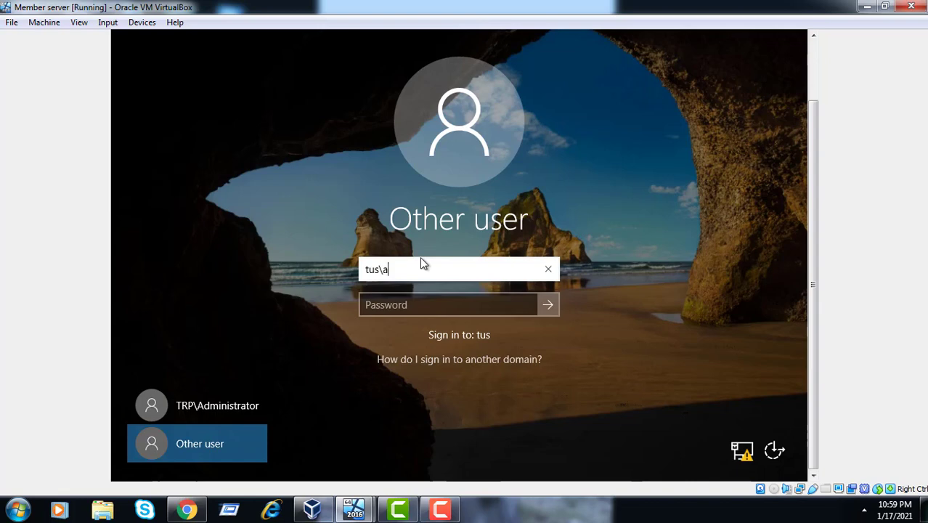
pyautogui.press('BackSpace')
pyautogui.write('Tushar1987')
pyautogui.press('Tab')
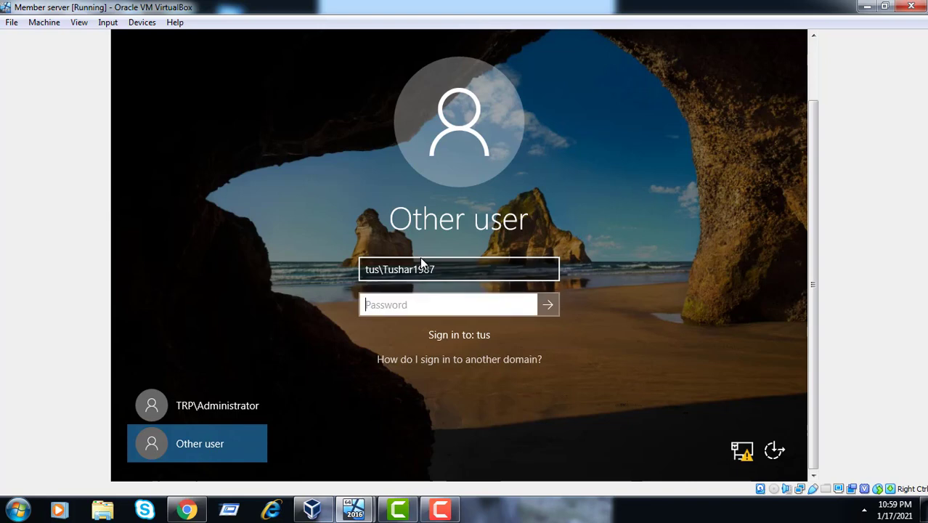
pyautogui.write('••••')
pyautogui.press('BackSpace')
pyautogui.press('BackSpace')
pyautogui.press('BackSpace')
pyautogui.press('BackSpace')
pyautogui.write('•••••••••')
pyautogui.press('Return')
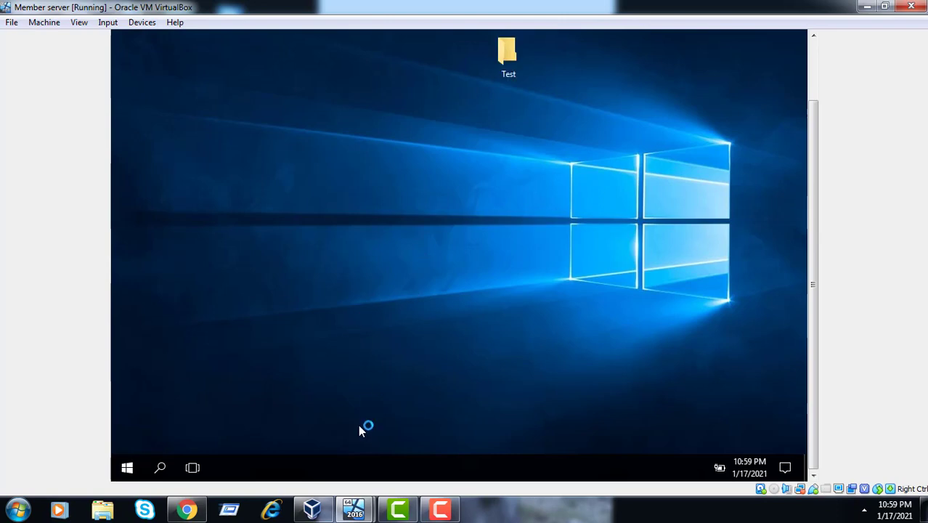
# Switch to the server 2016 VM and launch Server Manager from Start
pyautogui.click(440, 509)
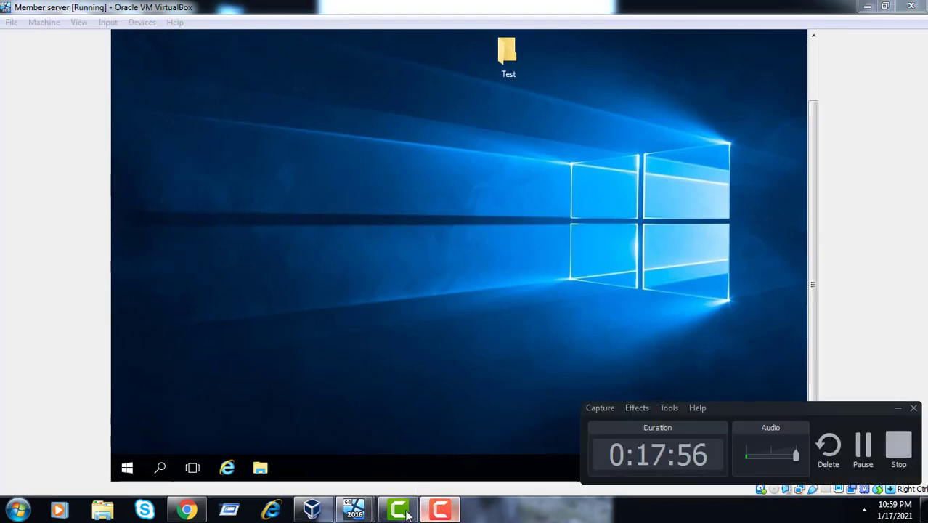
pyautogui.moveTo(354, 511)
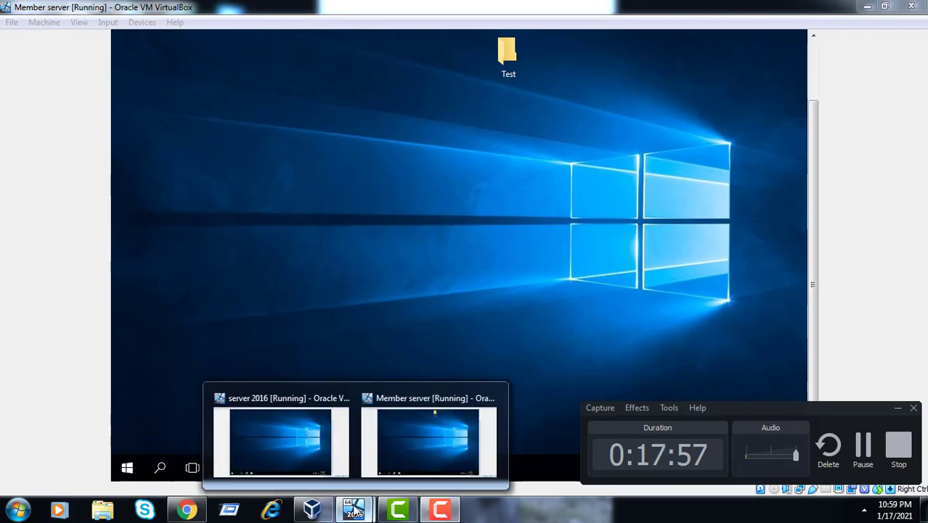
pyautogui.click(322, 468)
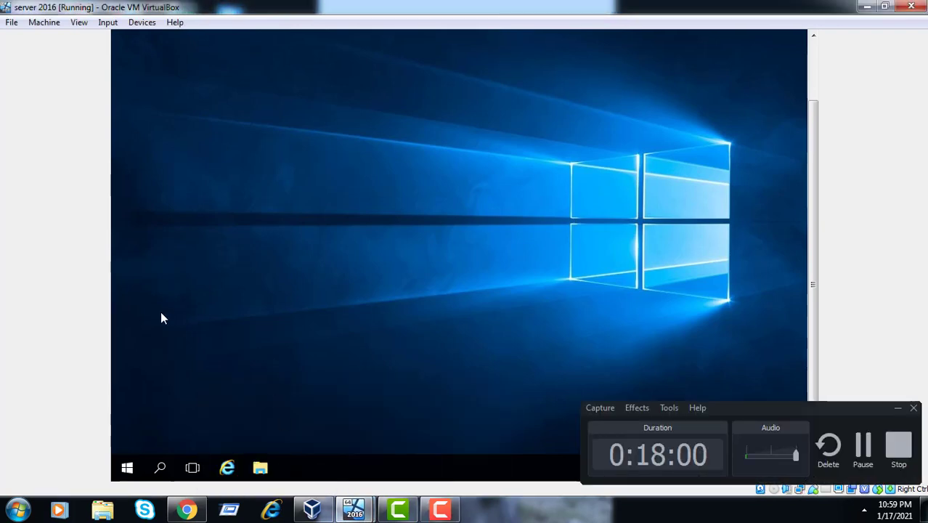
pyautogui.click(138, 463)
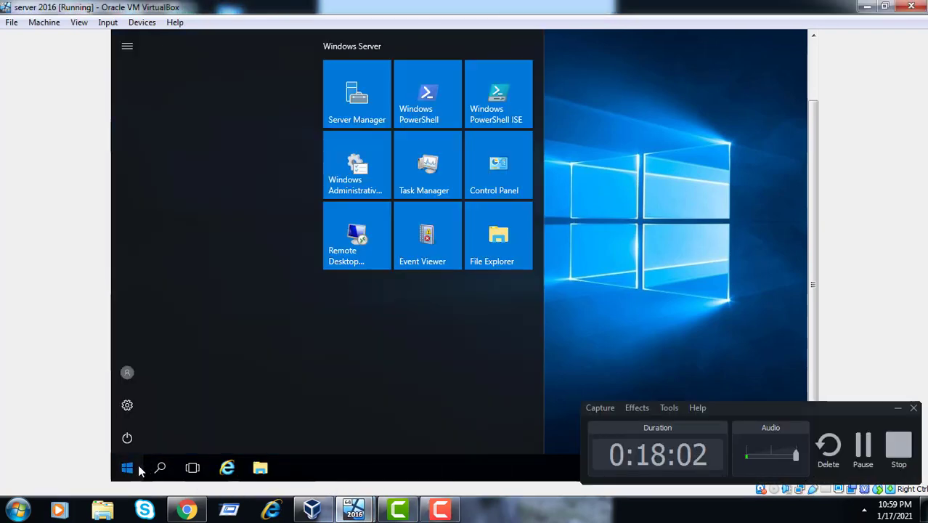
pyautogui.click(126, 371)
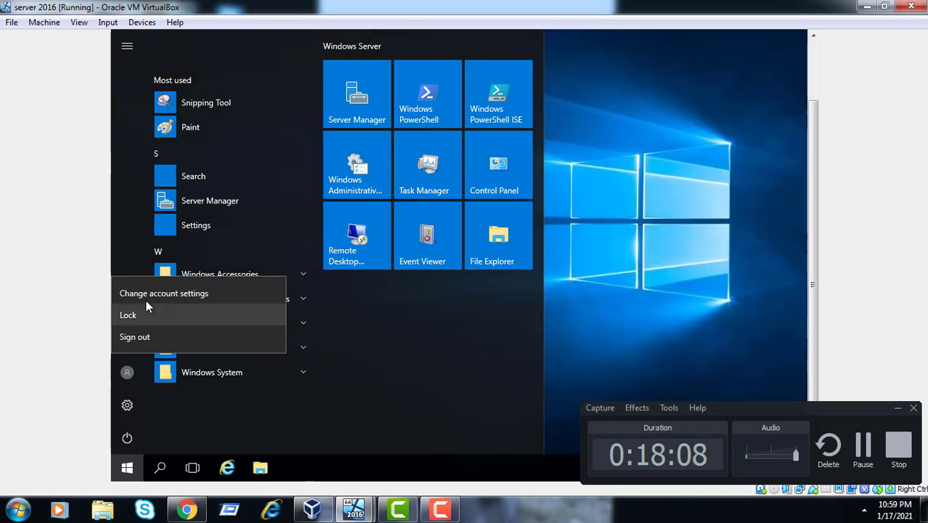
pyautogui.click(190, 212)
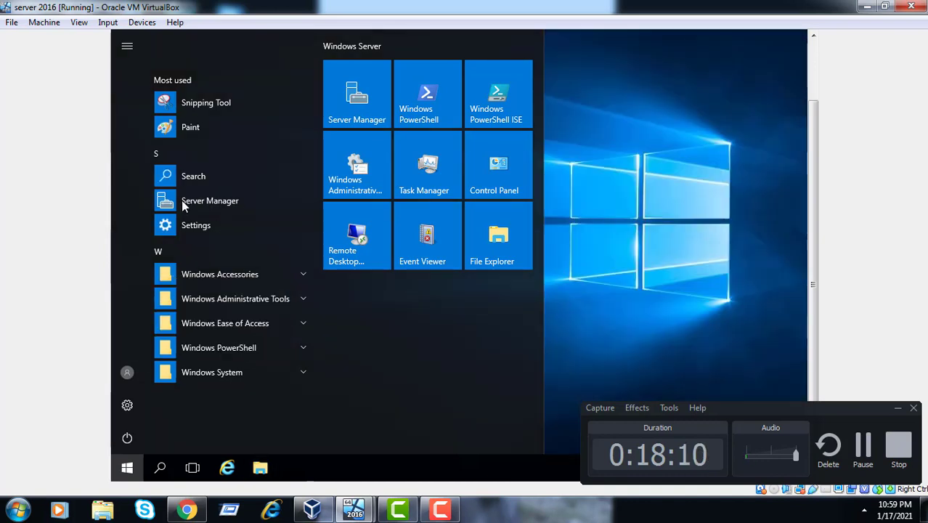
pyautogui.click(184, 202)
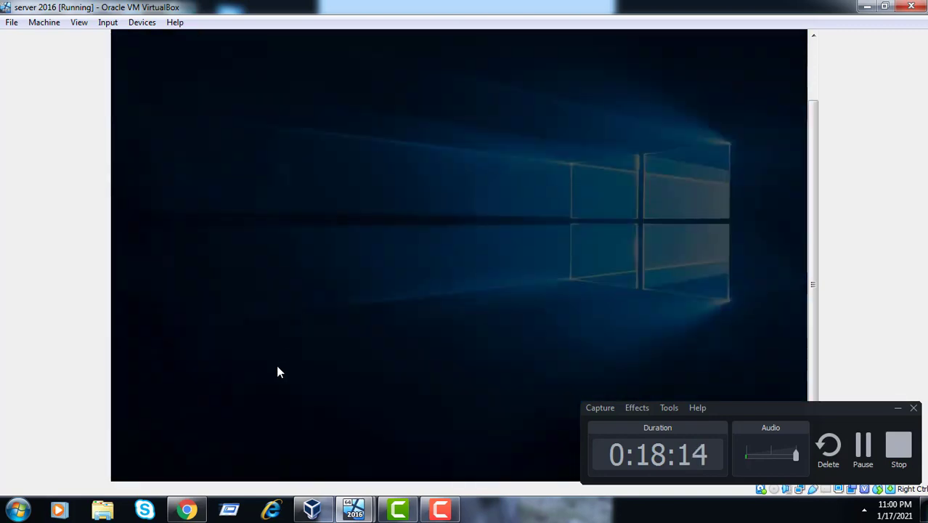
# Elevate with user 'administrator' and its password, re-entering the password after the first failure
pyautogui.click(895, 409)
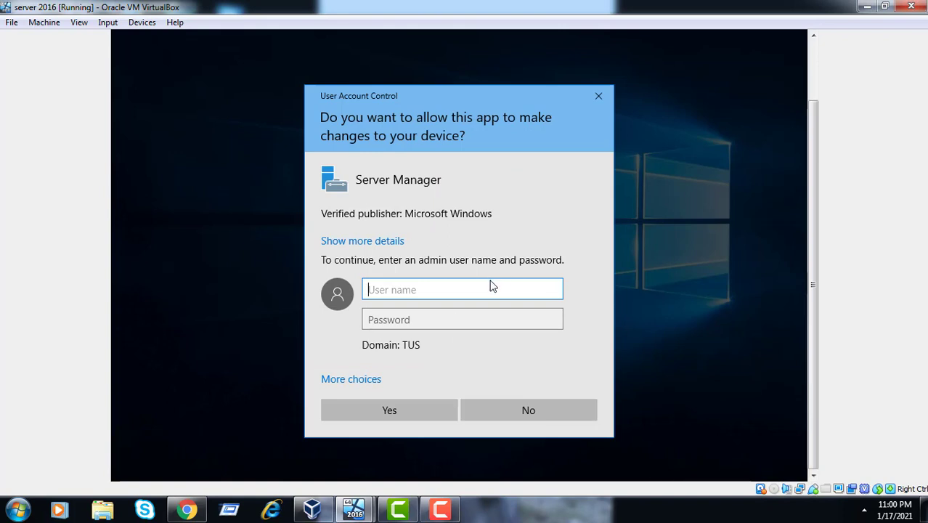
pyautogui.write('ad')
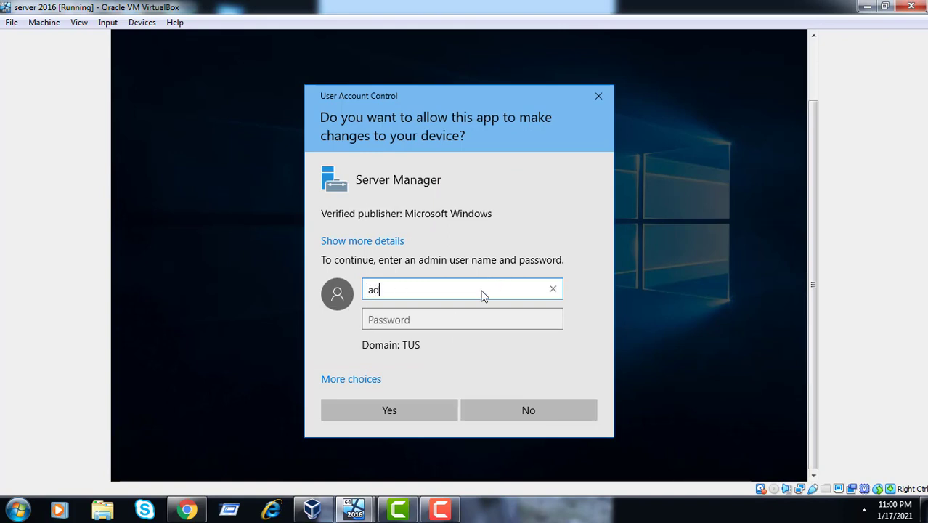
pyautogui.write('ministrator')
pyautogui.press('Tab')
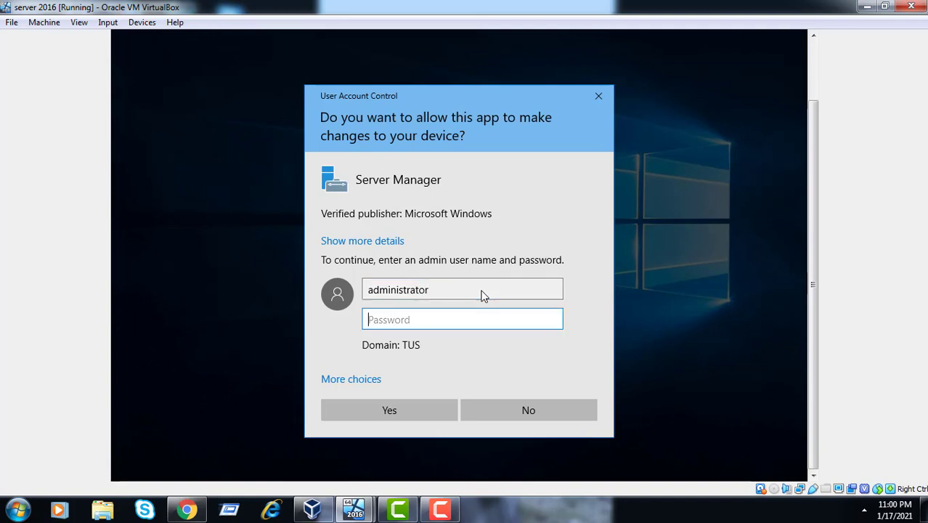
pyautogui.write('****')
pyautogui.press('Home')
pyautogui.click(448, 324)
pyautogui.press('BackSpace')
pyautogui.press('BackSpace')
pyautogui.press('BackSpace')
pyautogui.press('BackSpace')
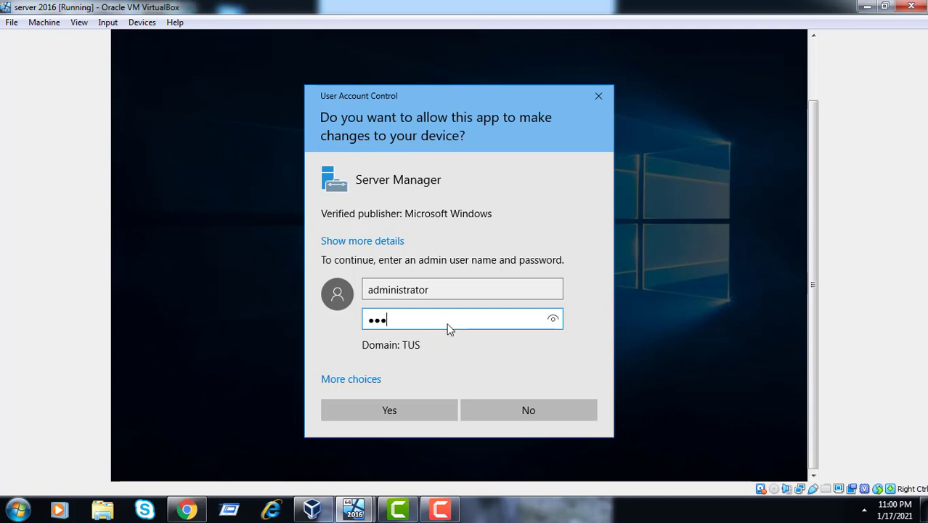
pyautogui.write('••••')
pyautogui.press('Home')
pyautogui.press('End')
pyautogui.write('****')
pyautogui.press('Return')
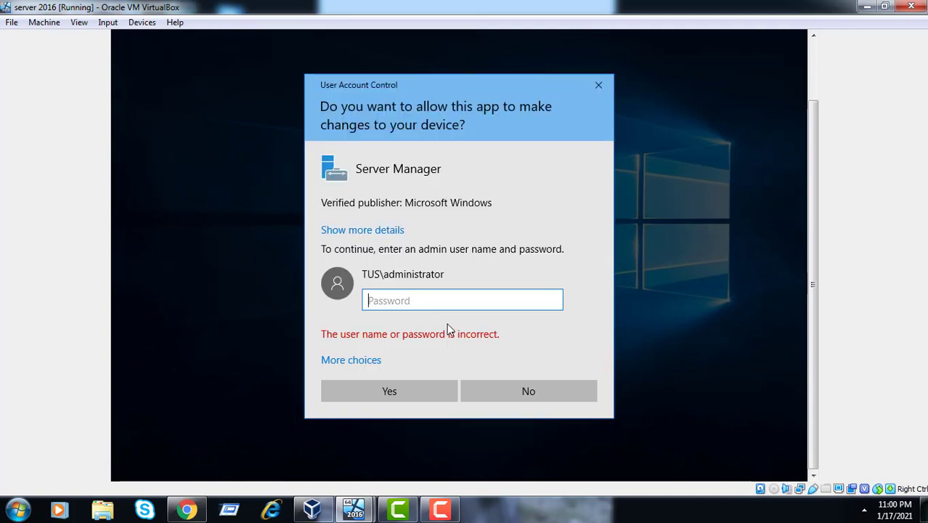
pyautogui.write('********')
pyautogui.press('Return')
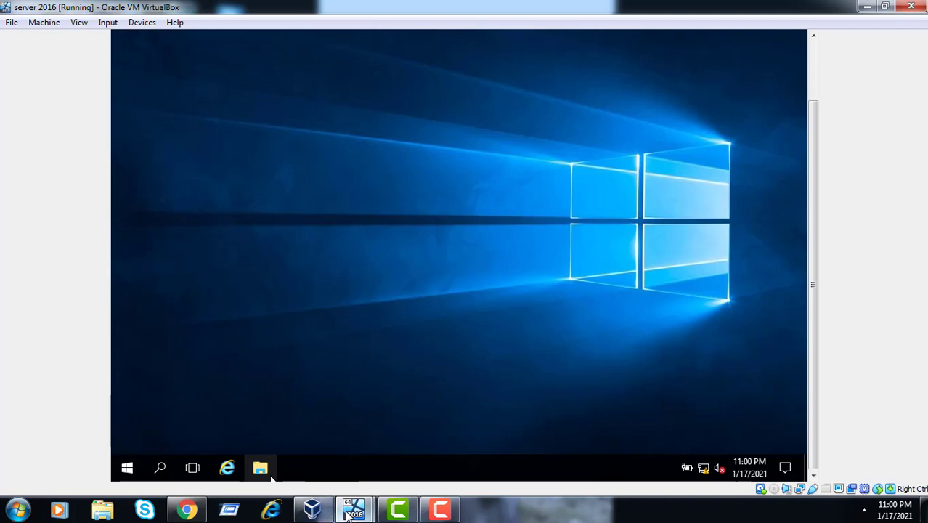
# Switch to the Member server VM and launch Server Manager from Start
pyautogui.moveTo(352, 512)
pyautogui.moveTo(364, 470)
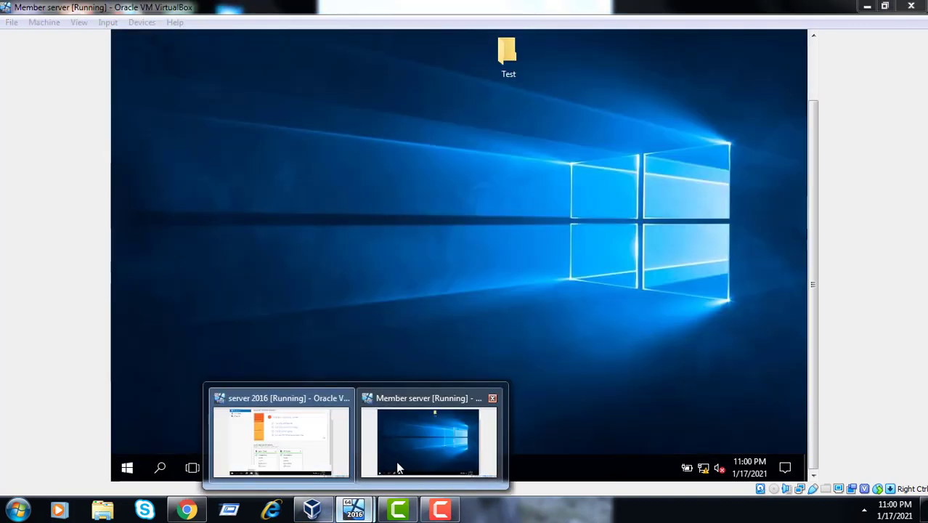
pyautogui.click(397, 467)
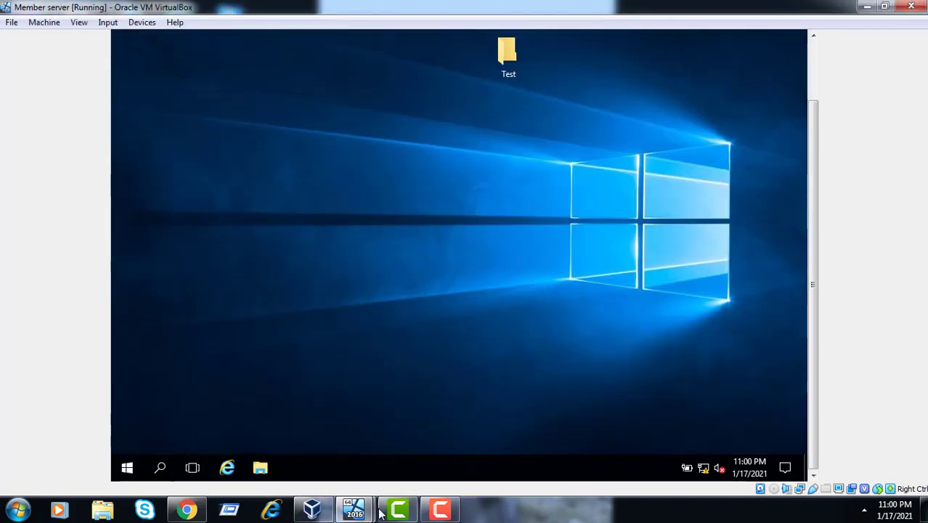
pyautogui.moveTo(363, 510)
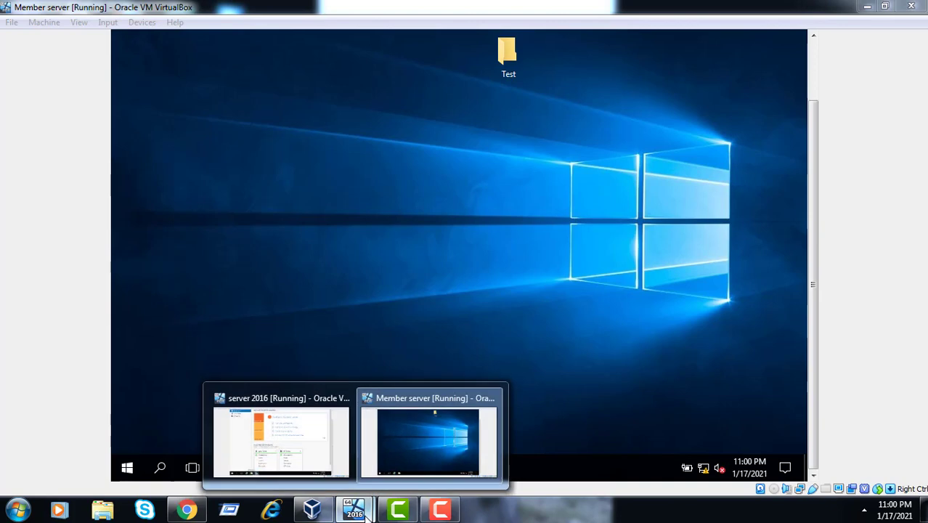
pyautogui.click(412, 463)
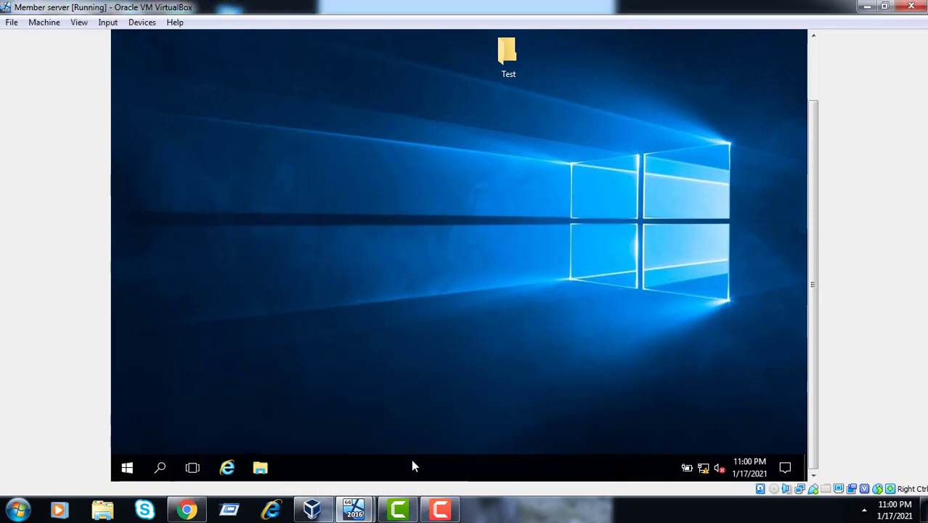
pyautogui.click(126, 469)
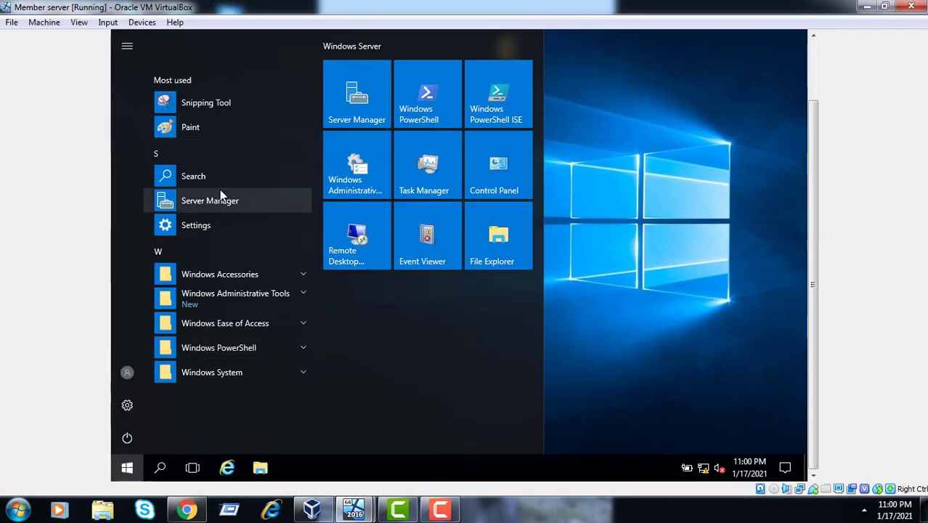
pyautogui.click(217, 195)
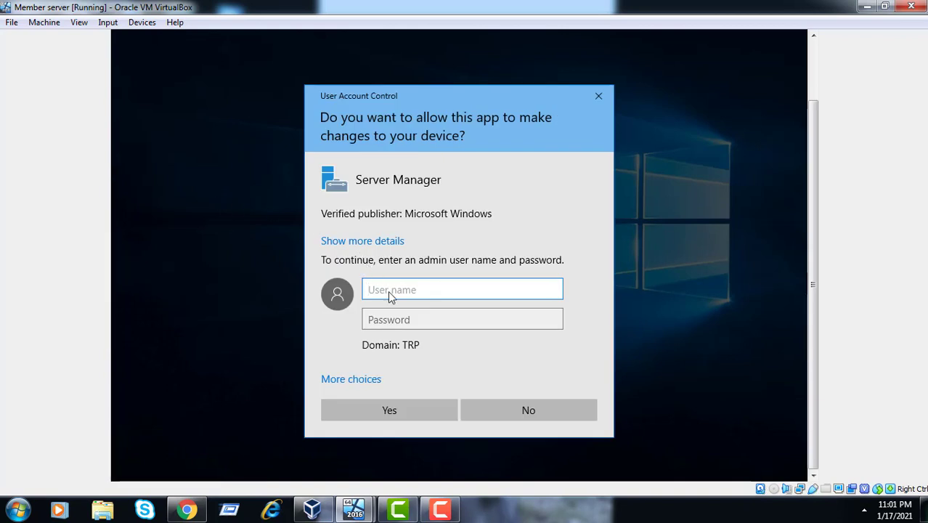
# Approve the elevation prompt with user 'administrator' and the TRP administrator password
pyautogui.write('administ')
pyautogui.write('rator')
pyautogui.press('Tab')
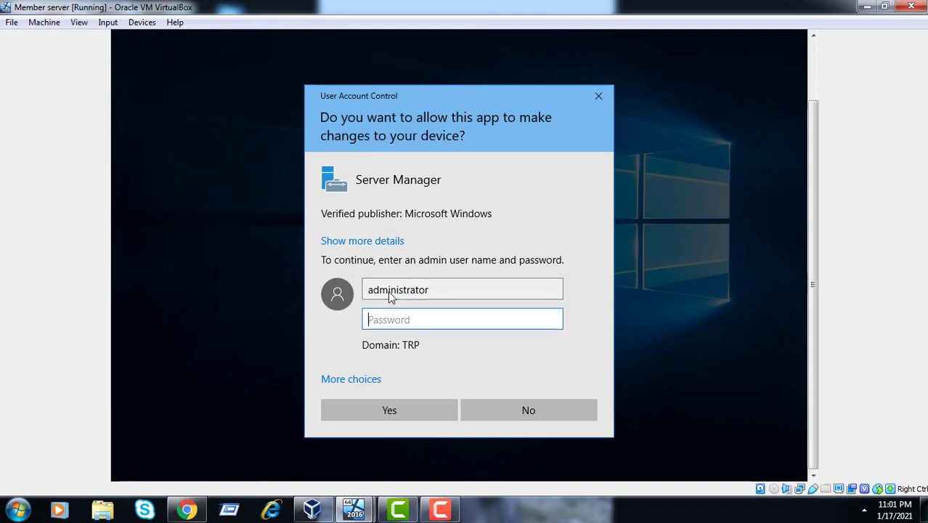
pyautogui.write('••••')
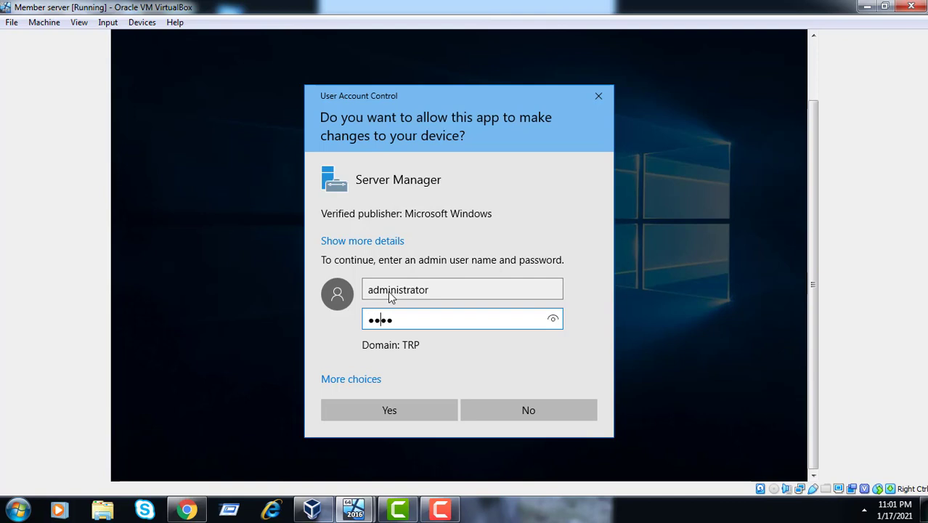
pyautogui.press('BackSpace')
pyautogui.press('BackSpace')
pyautogui.press('BackSpace')
pyautogui.press('BackSpace')
pyautogui.write('••••••••')
pyautogui.press('Return')
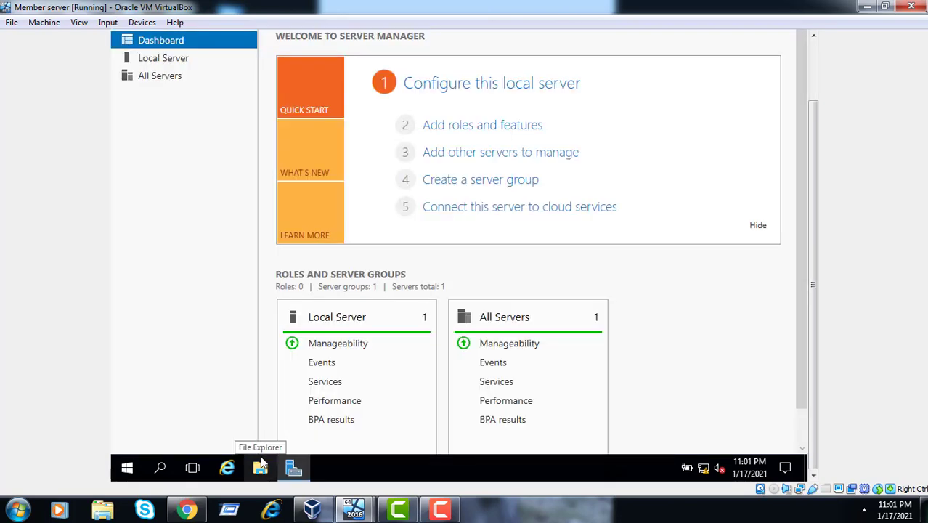
# Preview the VirtualBox windows while the Dashboard loads the AD DS, DNS and File and Storage Services roles
pyautogui.click(354, 510)
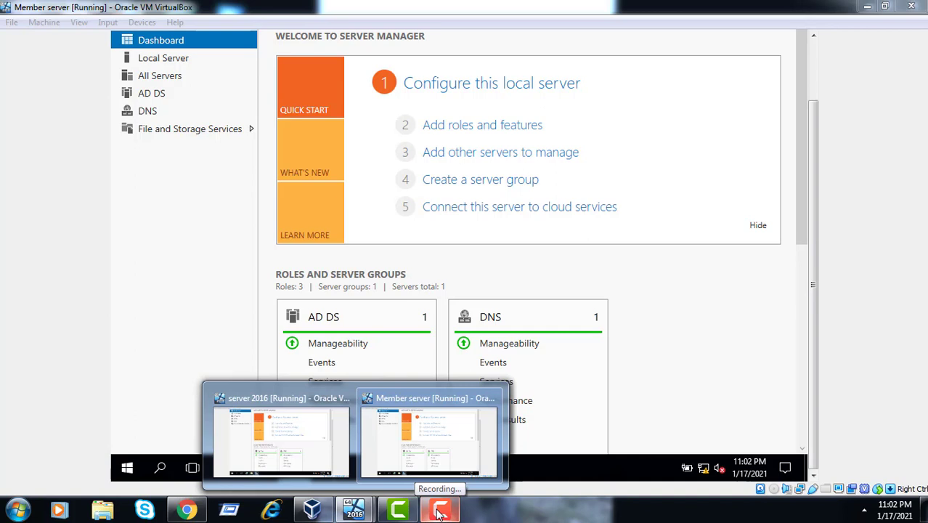
pyautogui.click(439, 512)
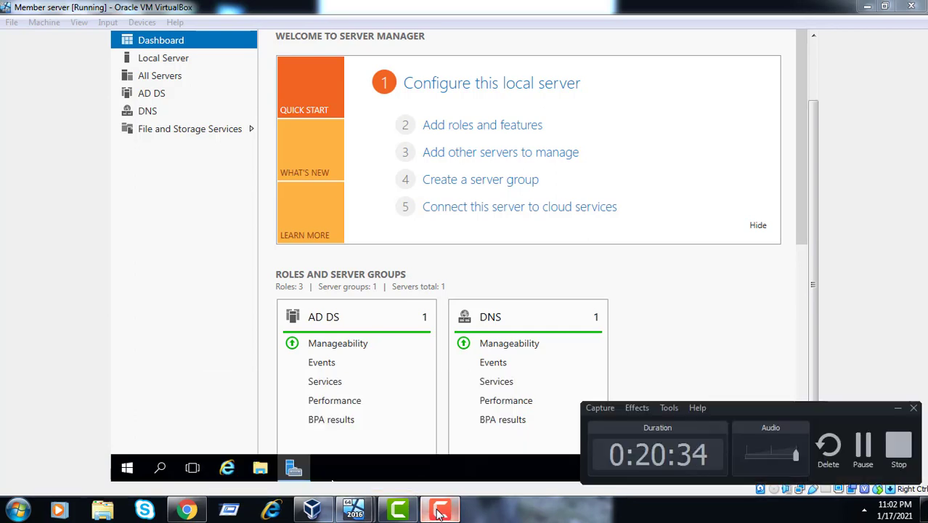